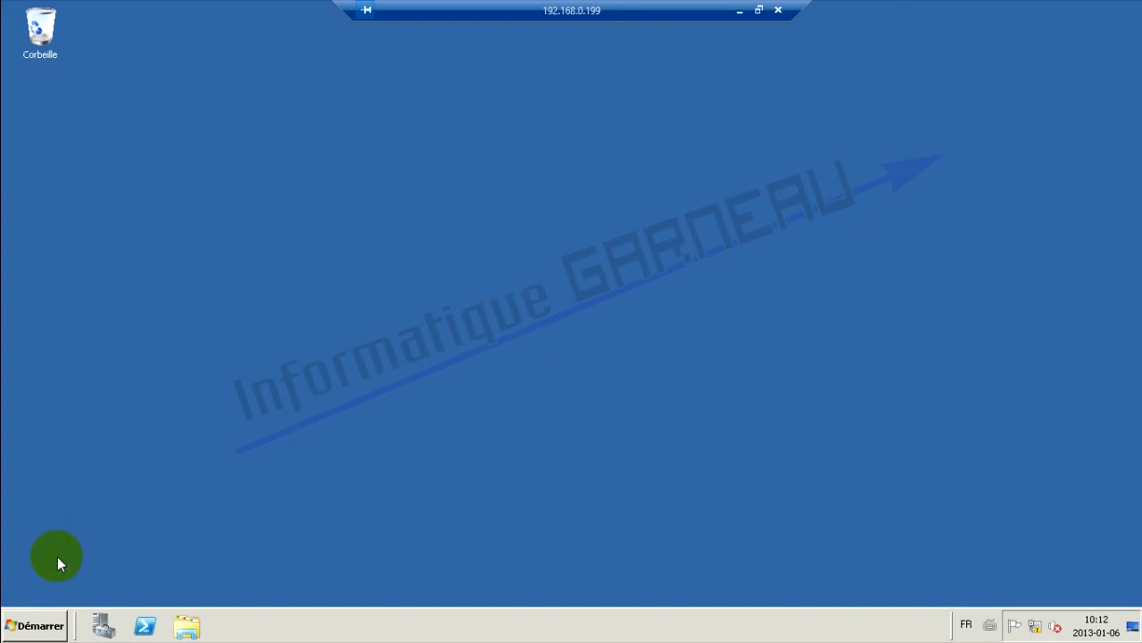
Check the computer name Serveur01 and its DNS suffix informatiquegarneau.net in System Properties
left_click(51, 625)
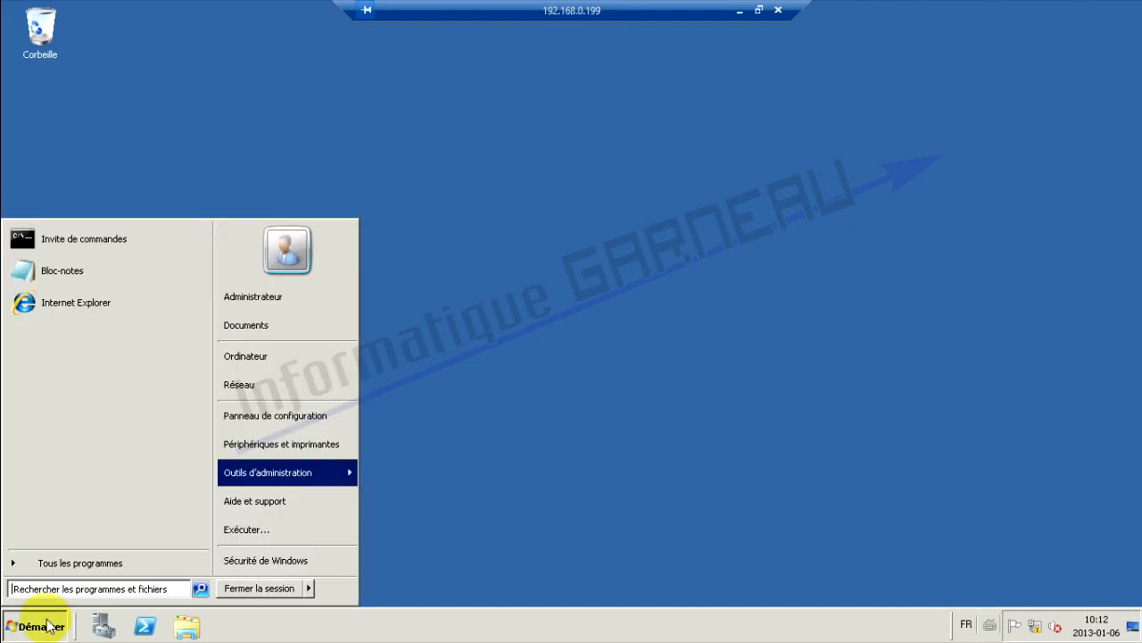
right_click(285, 366)
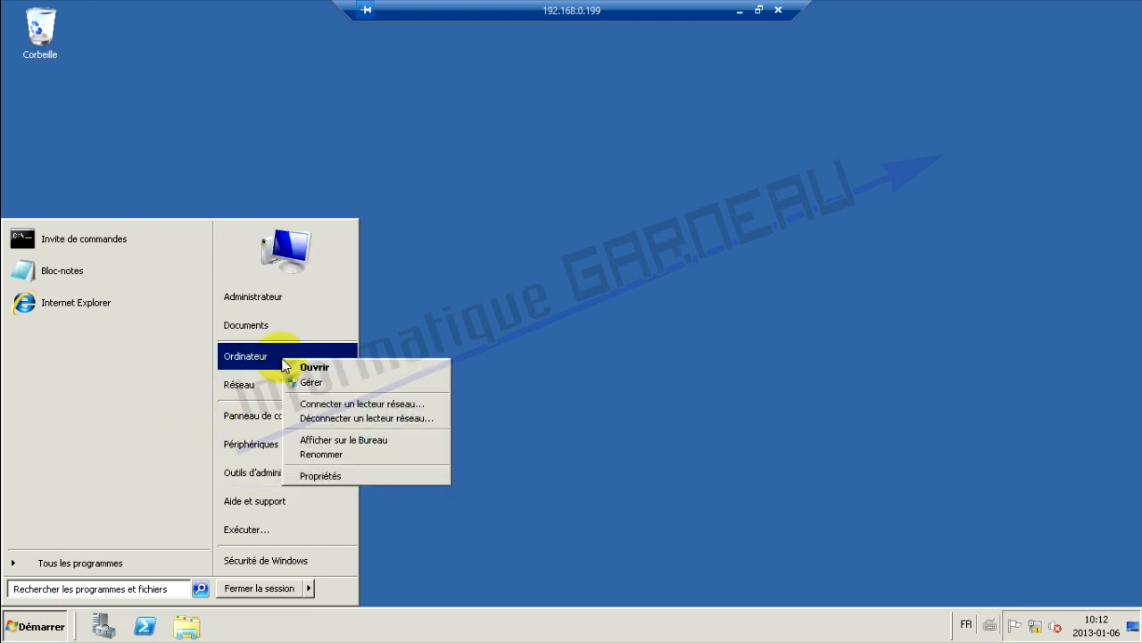
left_click(326, 476)
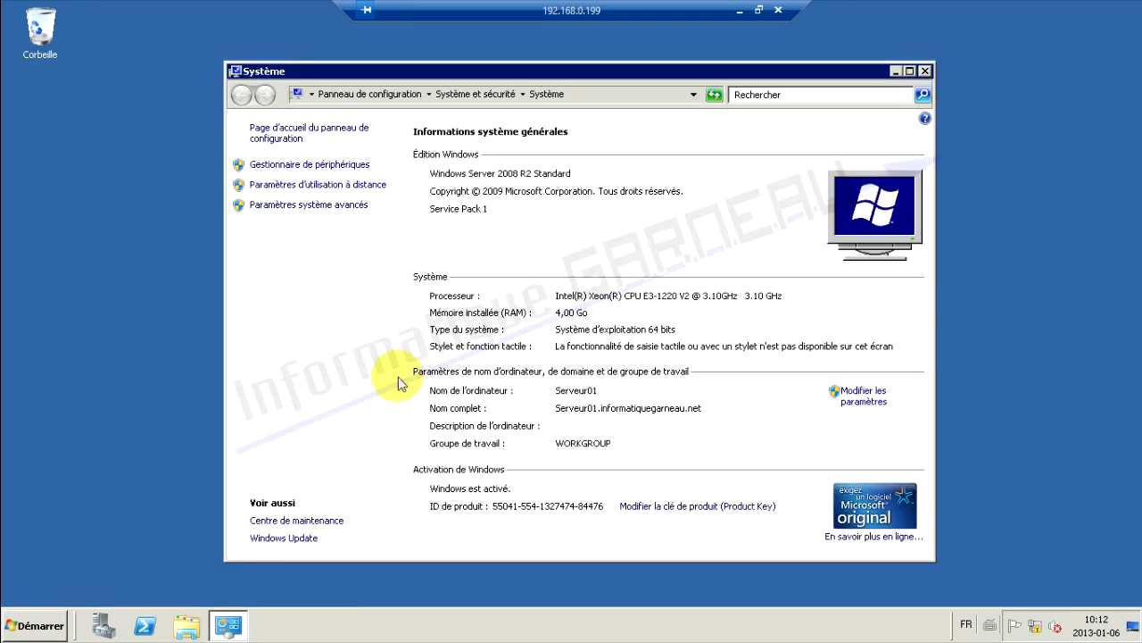
left_click(306, 208)
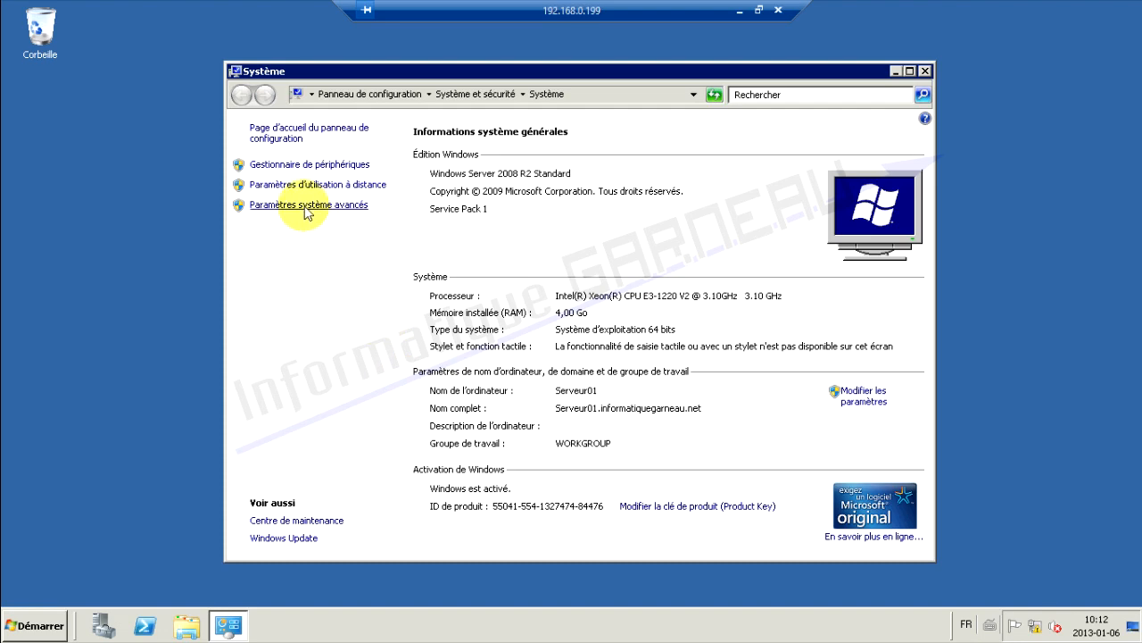
left_click(214, 127)
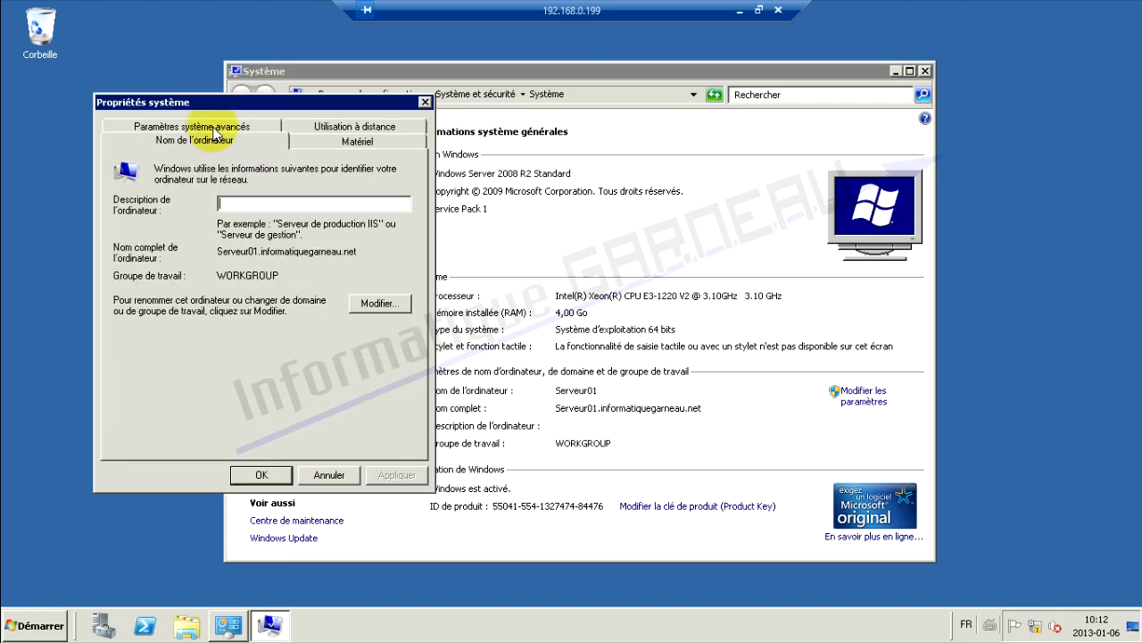
left_click(379, 303)
left_click(165, 216)
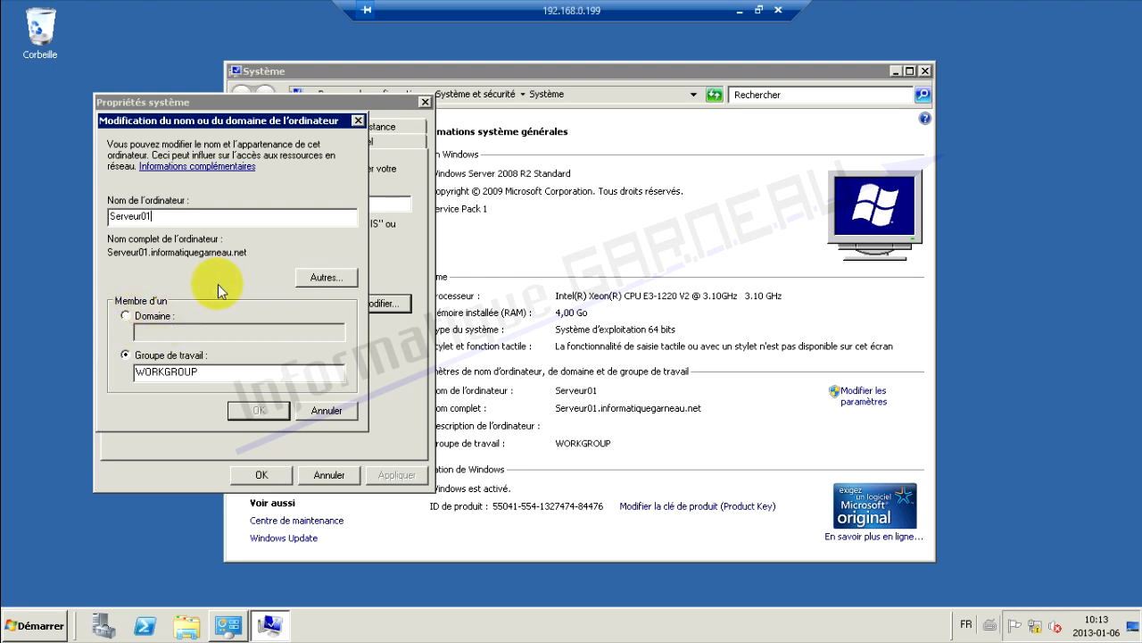
left_click(312, 278)
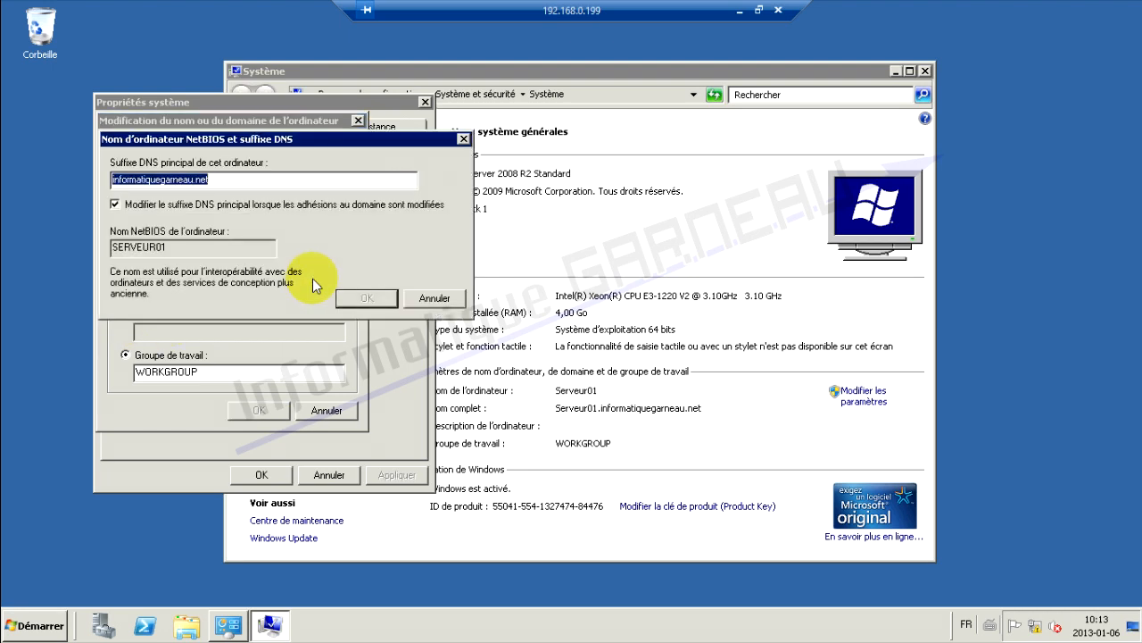
left_click(223, 182)
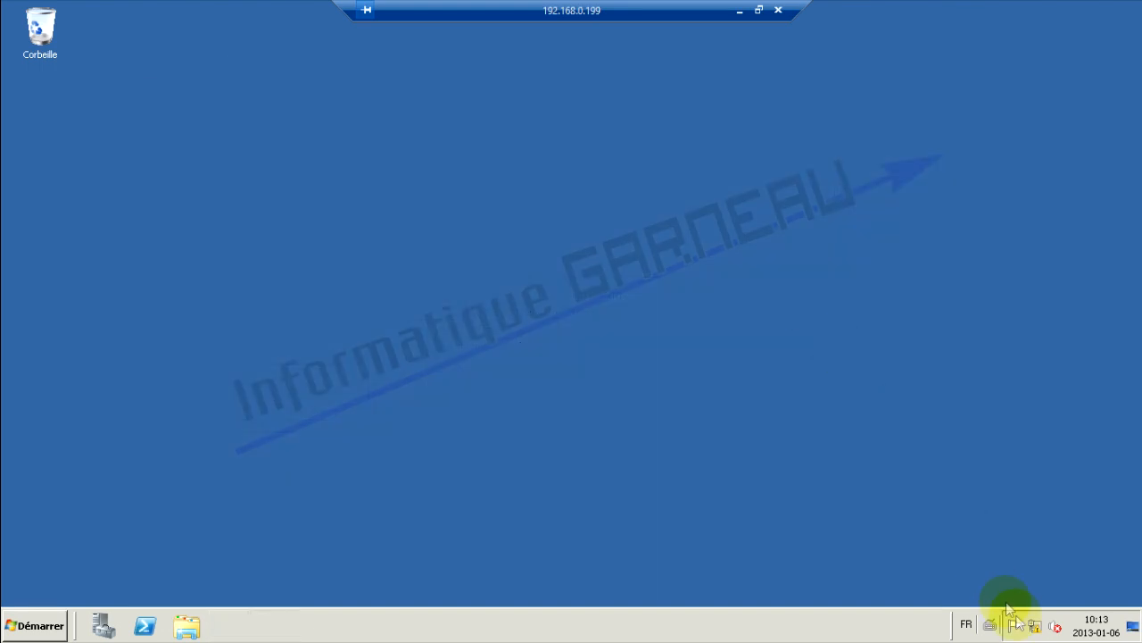
Open the Connexion au réseau local properties from the Network and Sharing Center's adapter list
left_click(1036, 629)
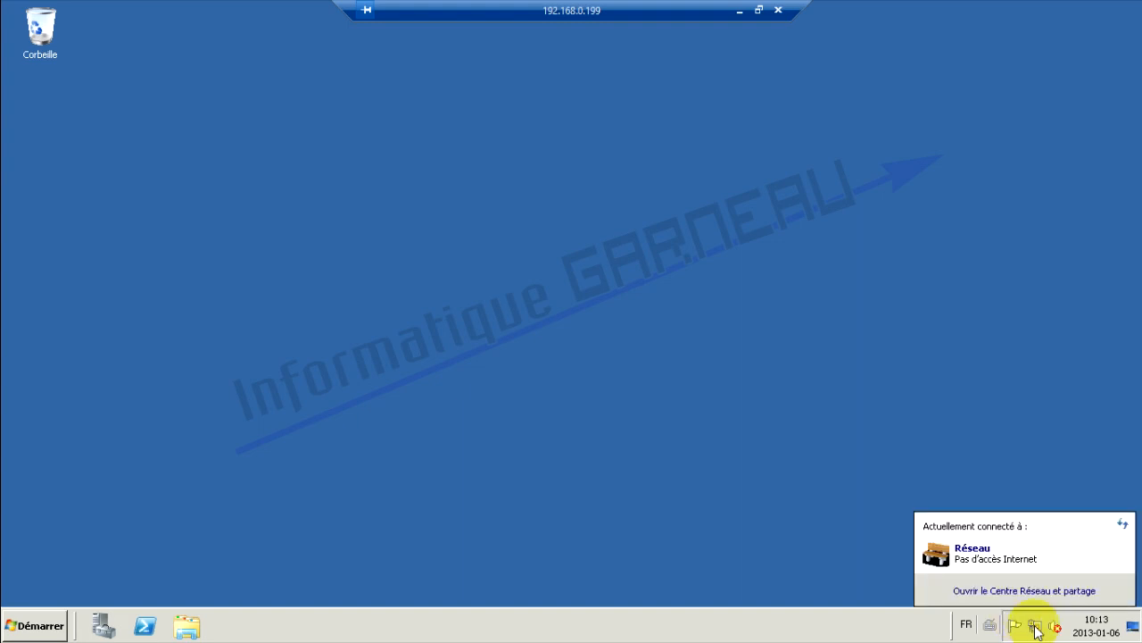
left_click(1018, 591)
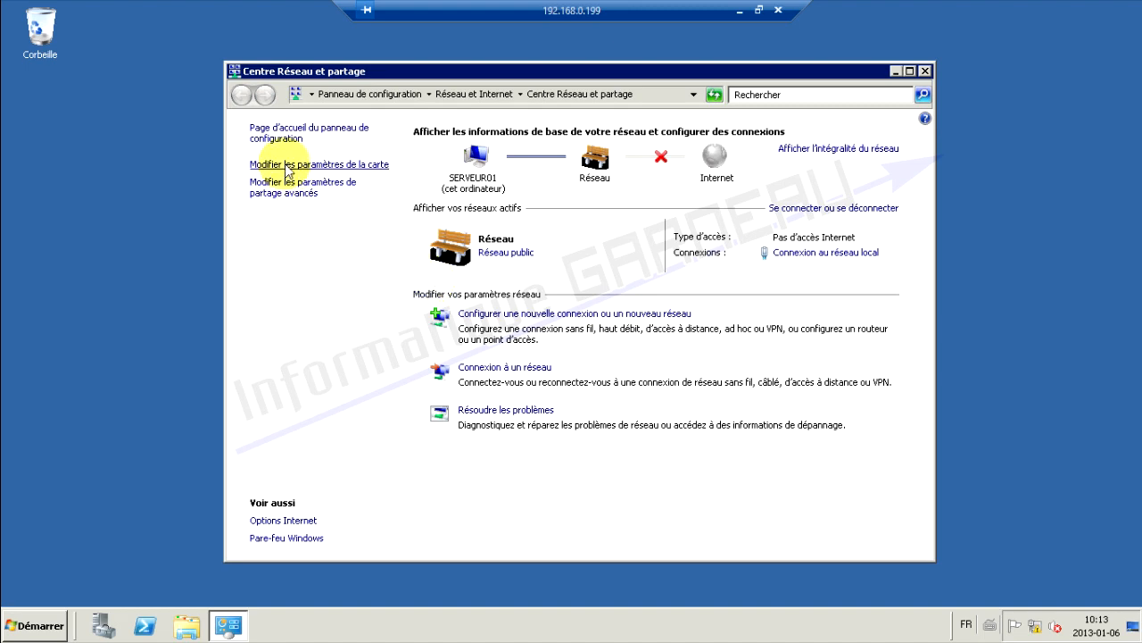
left_click(287, 166)
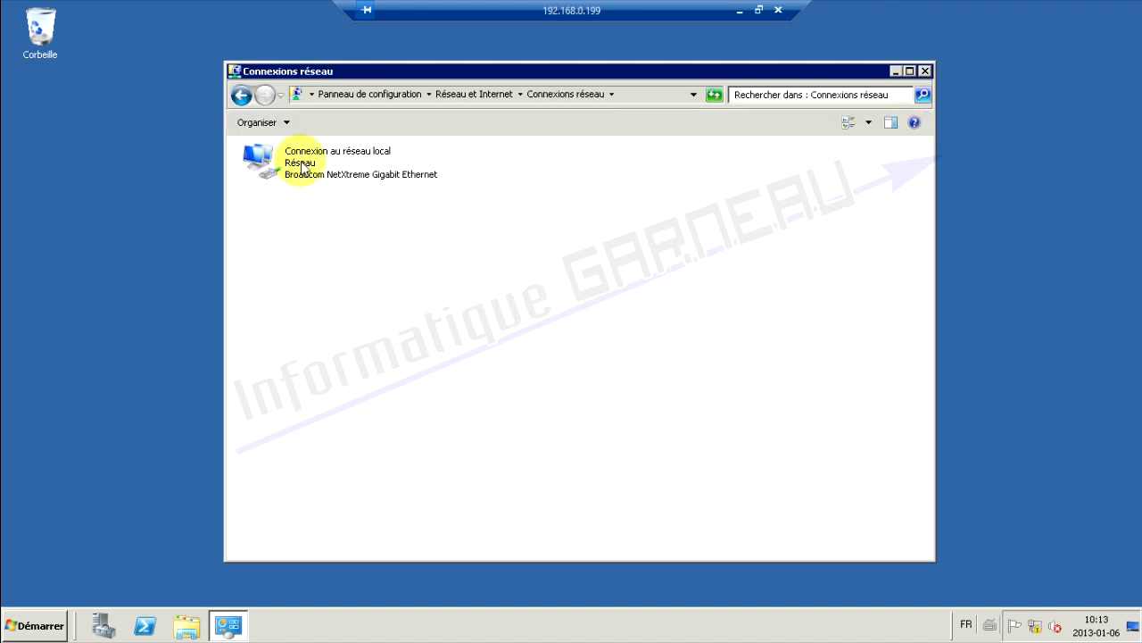
right_click(302, 167)
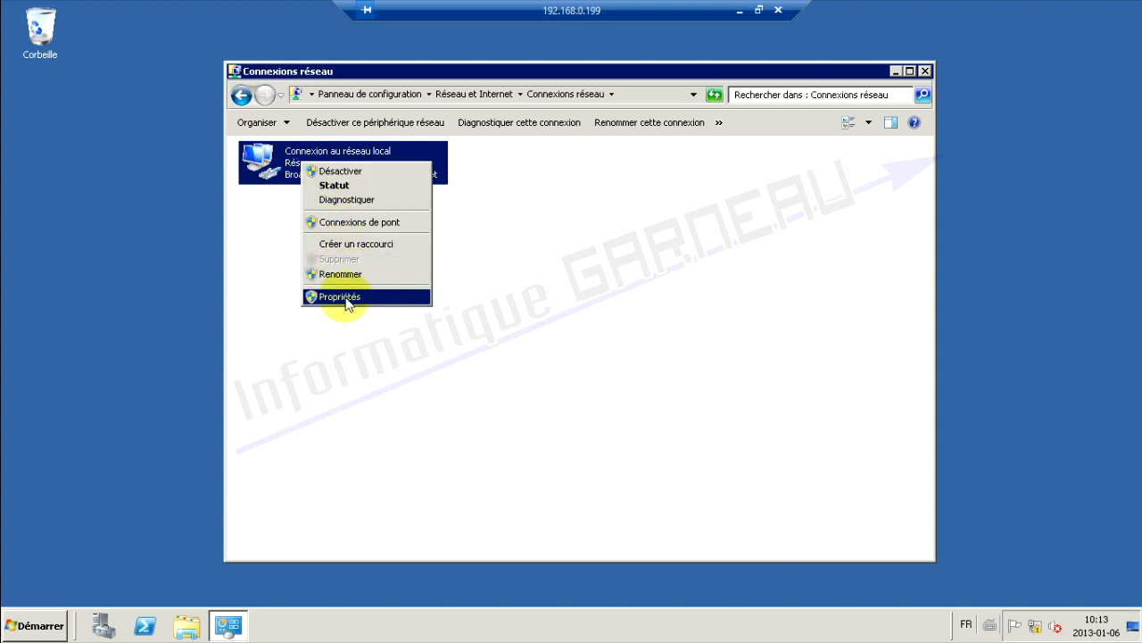
left_click(344, 298)
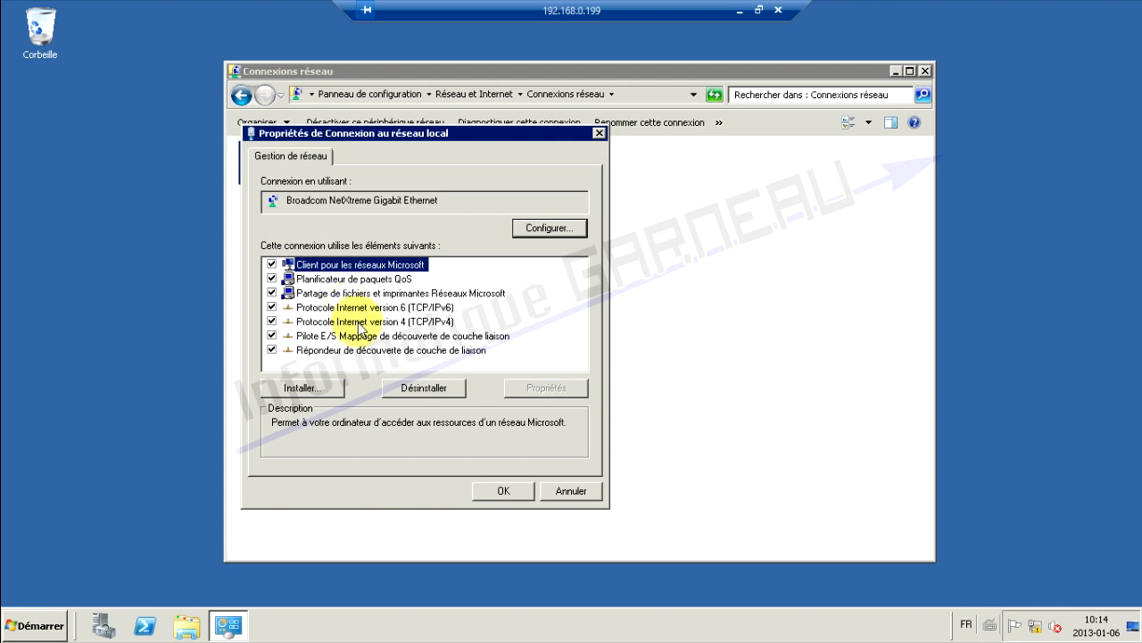
Review the IPv4 settings: address 192.168.0.199, gateway 192.168.0.1, and DNS server 127.0.0.1
double_click(358, 323)
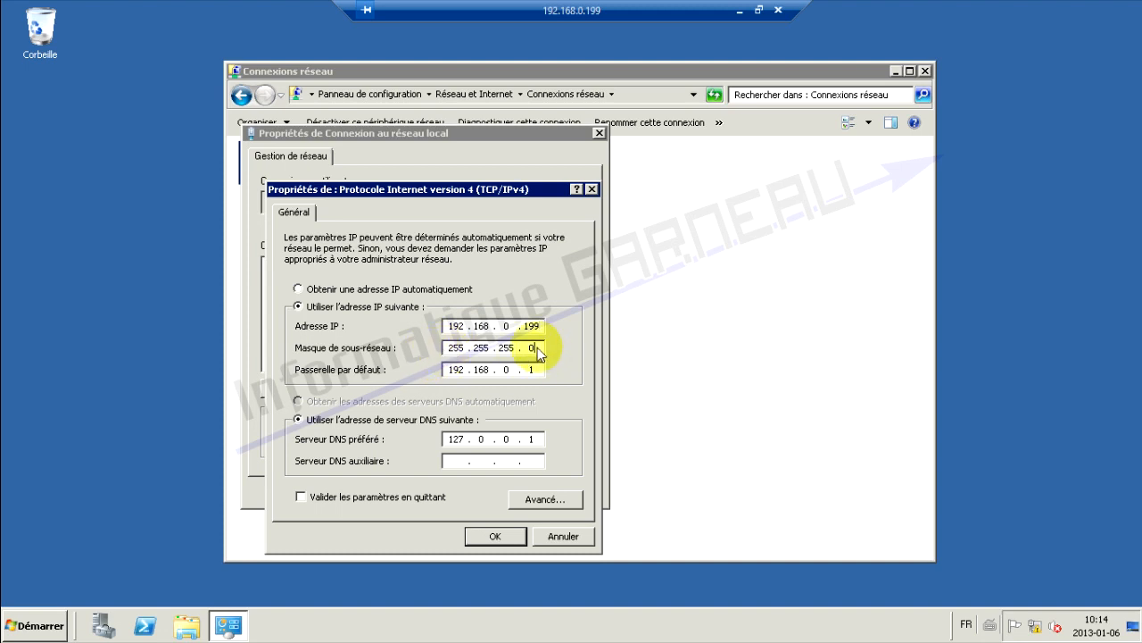
left_click(538, 372)
left_click(546, 499)
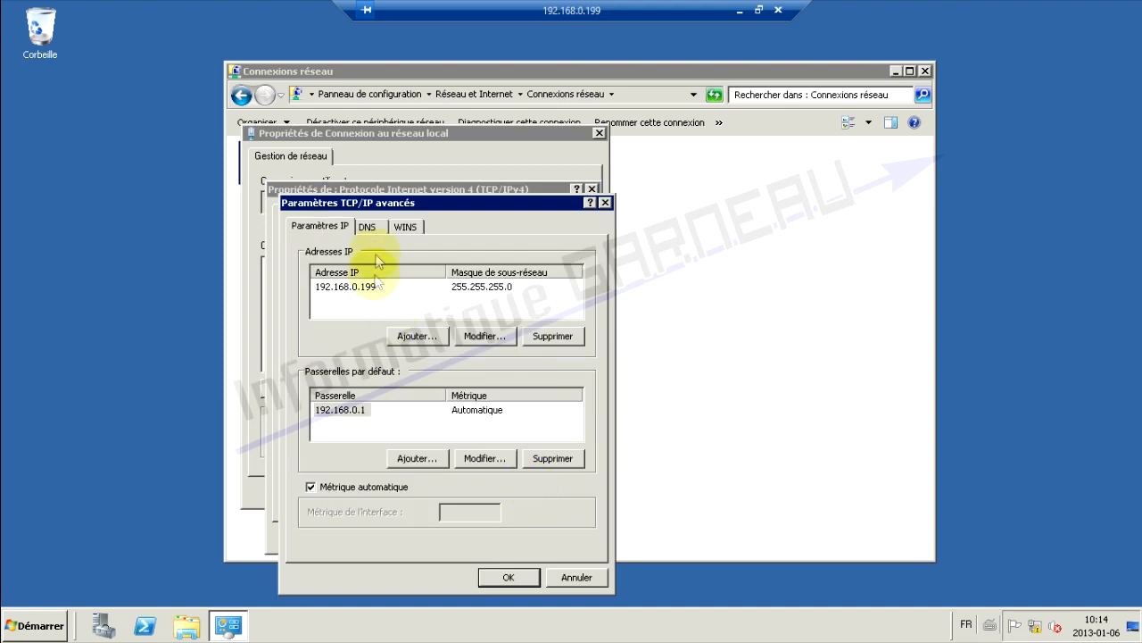
left_click(369, 226)
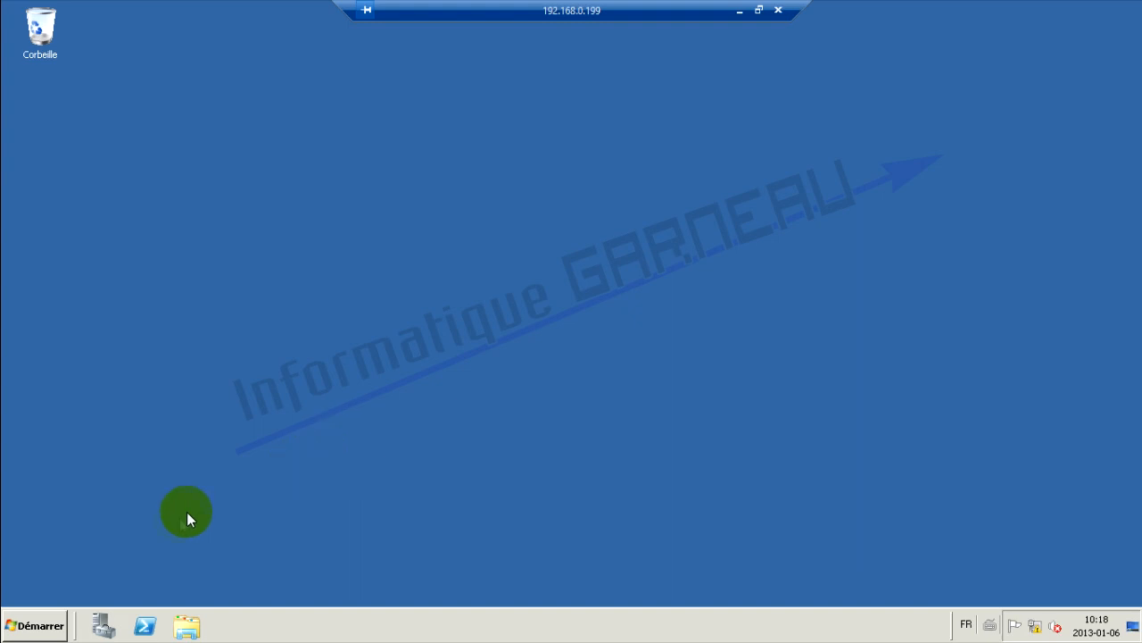
From Control Panel, reach Server Manager's Roles page and launch the Add Roles Wizard
left_click(36, 626)
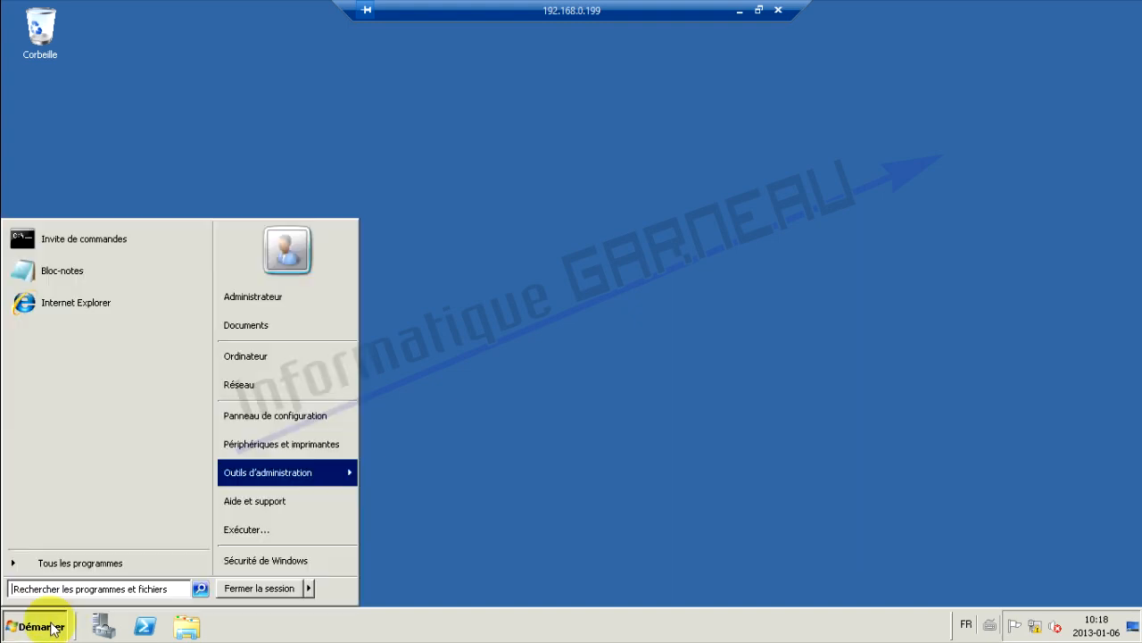
left_click(255, 416)
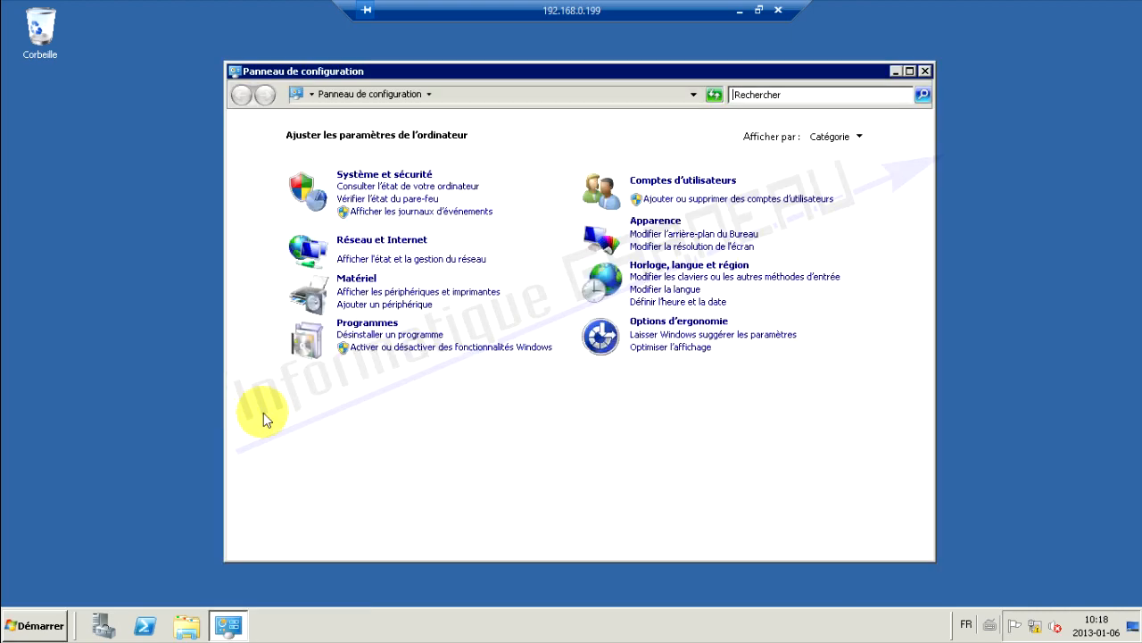
left_click(398, 348)
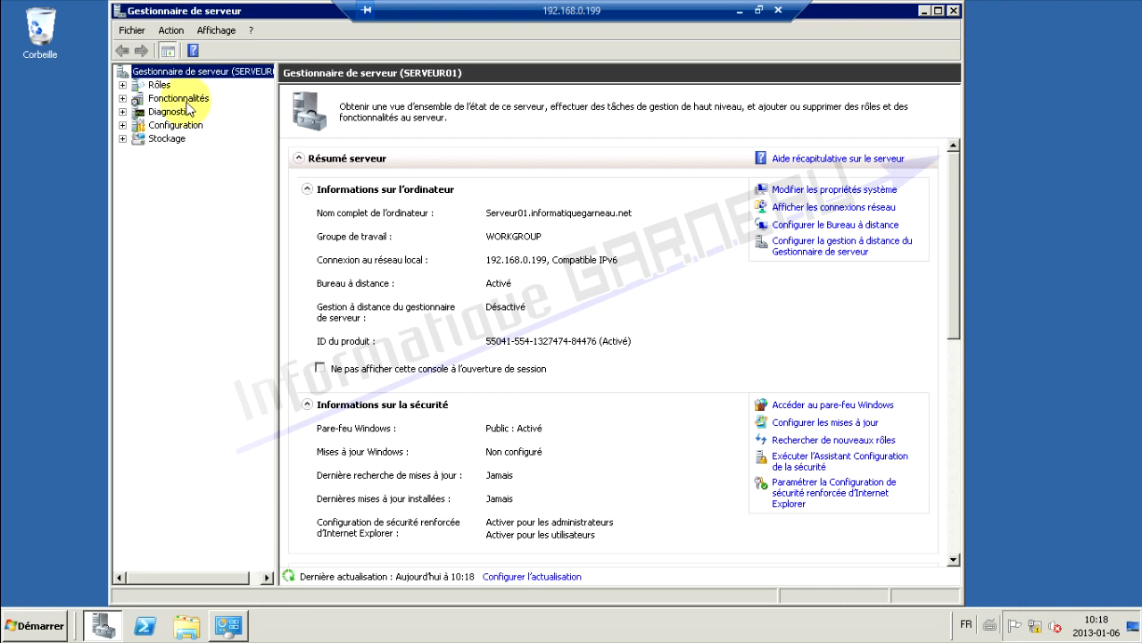
left_click(161, 86)
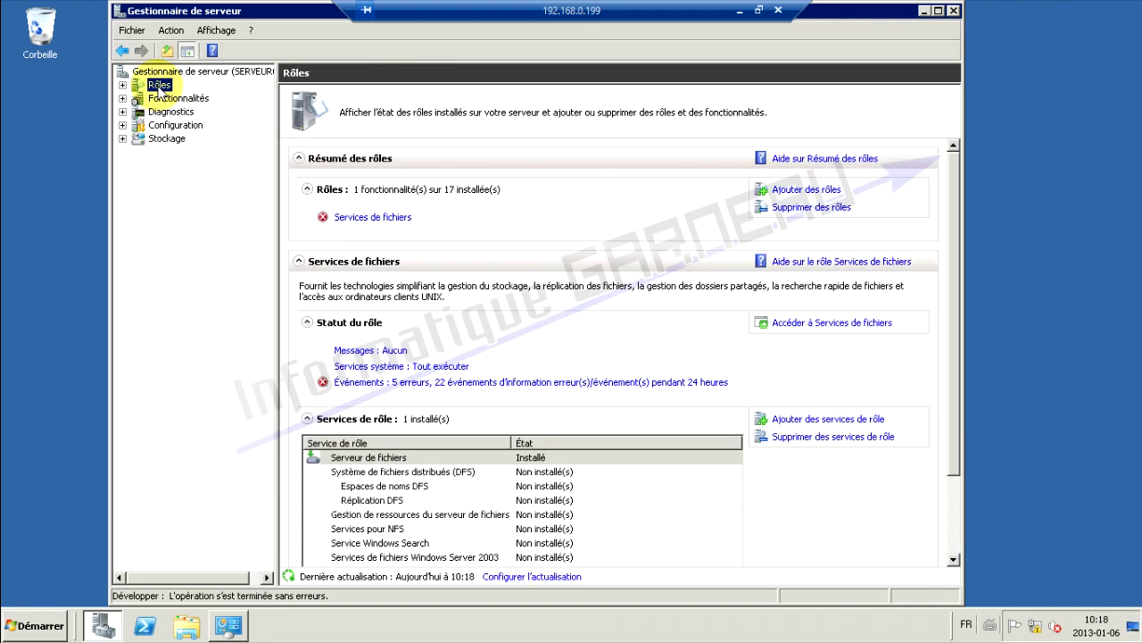
left_click(797, 192)
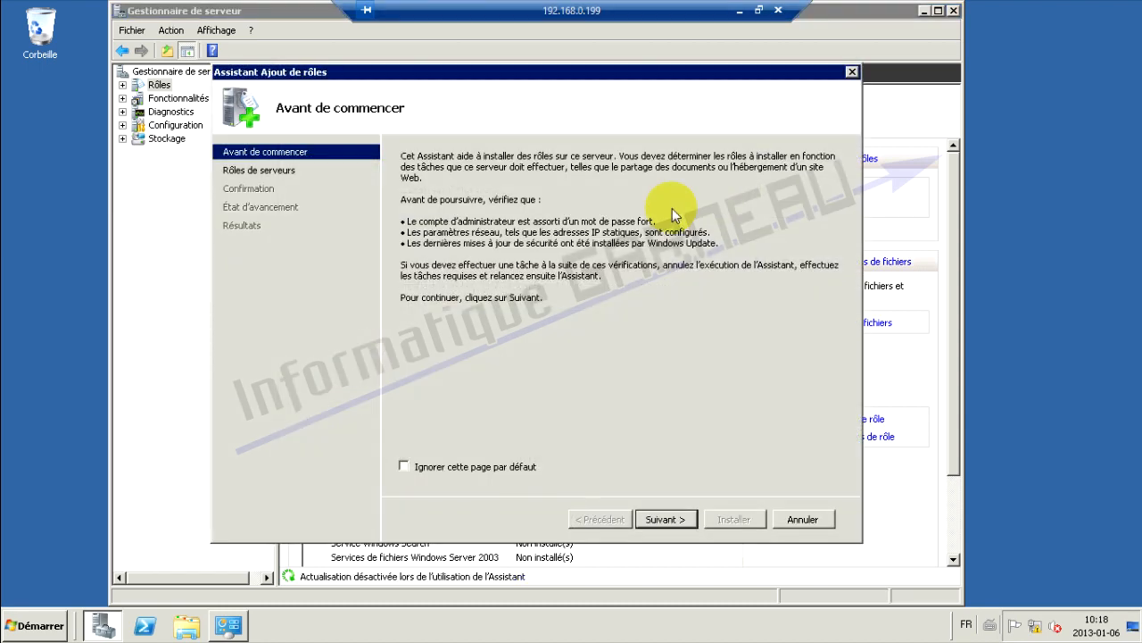
Install the Serveur DNS role, then close Server Manager and Control Panel
left_click(674, 522)
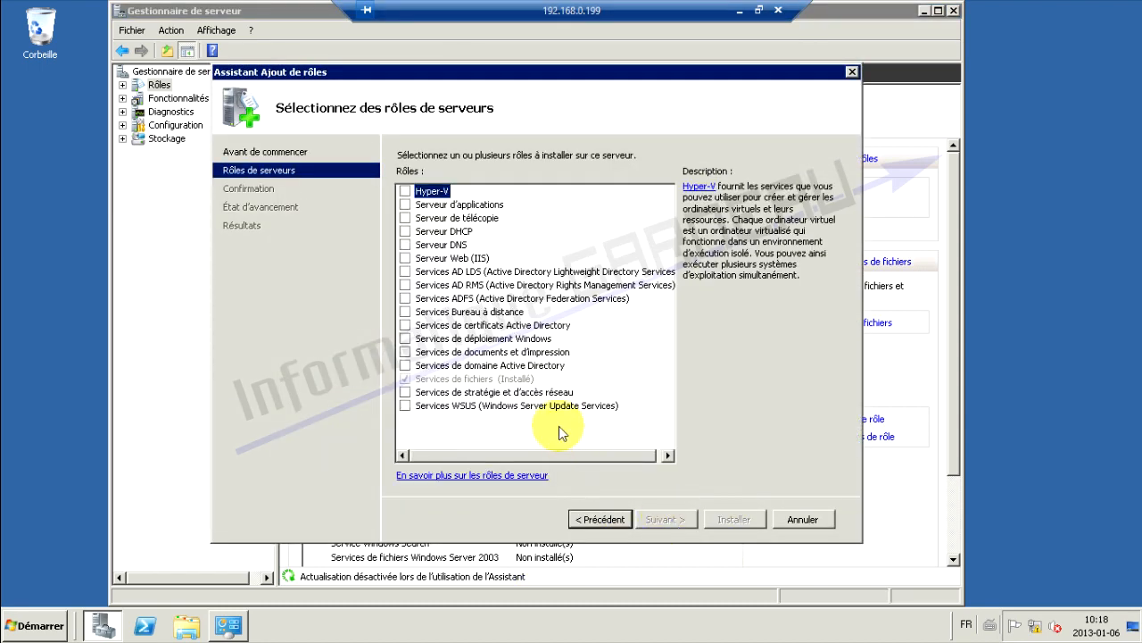
left_click(414, 248)
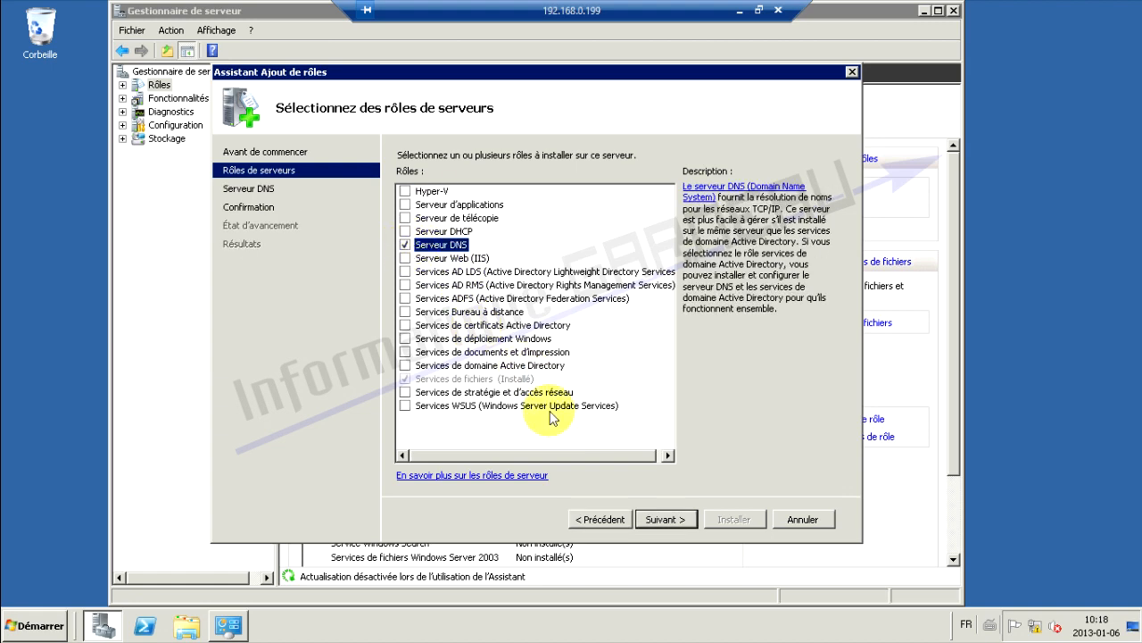
left_click(668, 519)
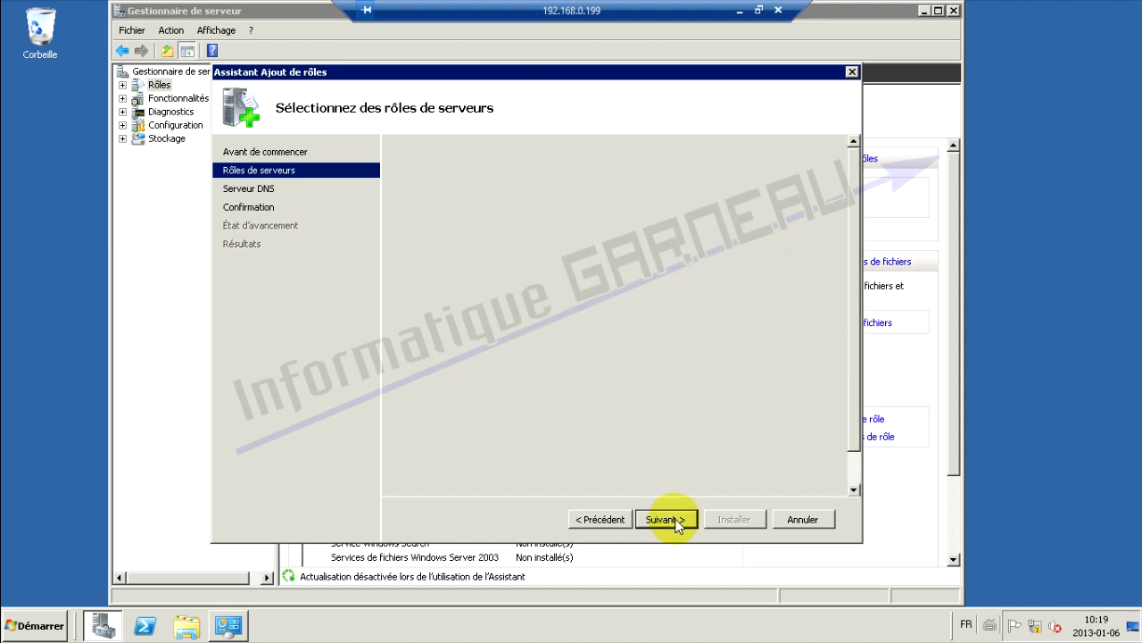
left_click(680, 522)
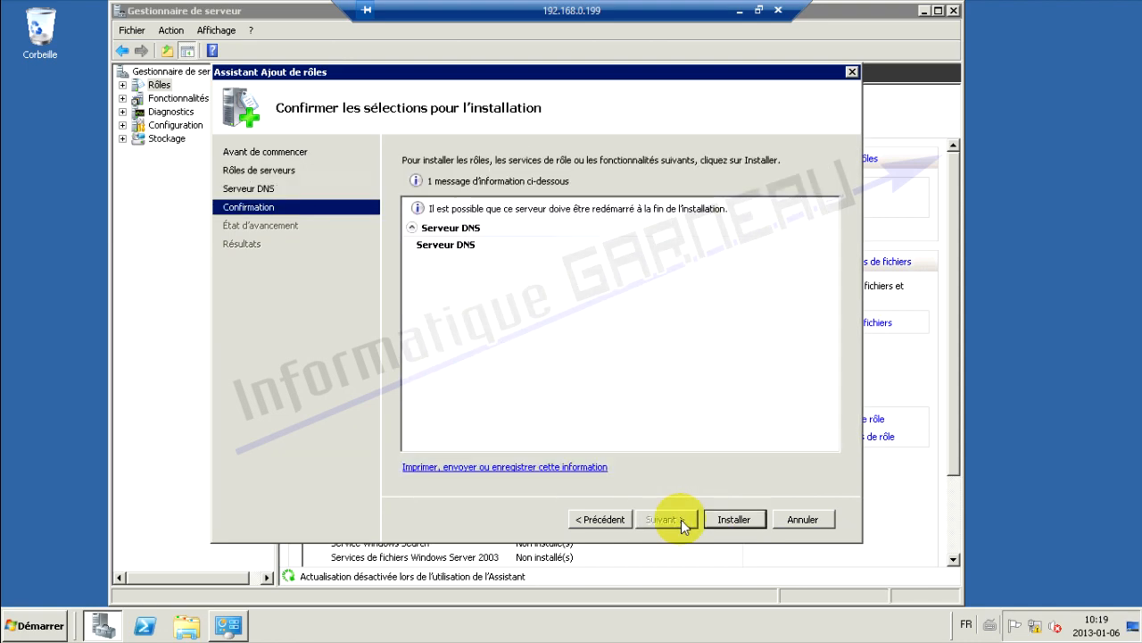
left_click(733, 520)
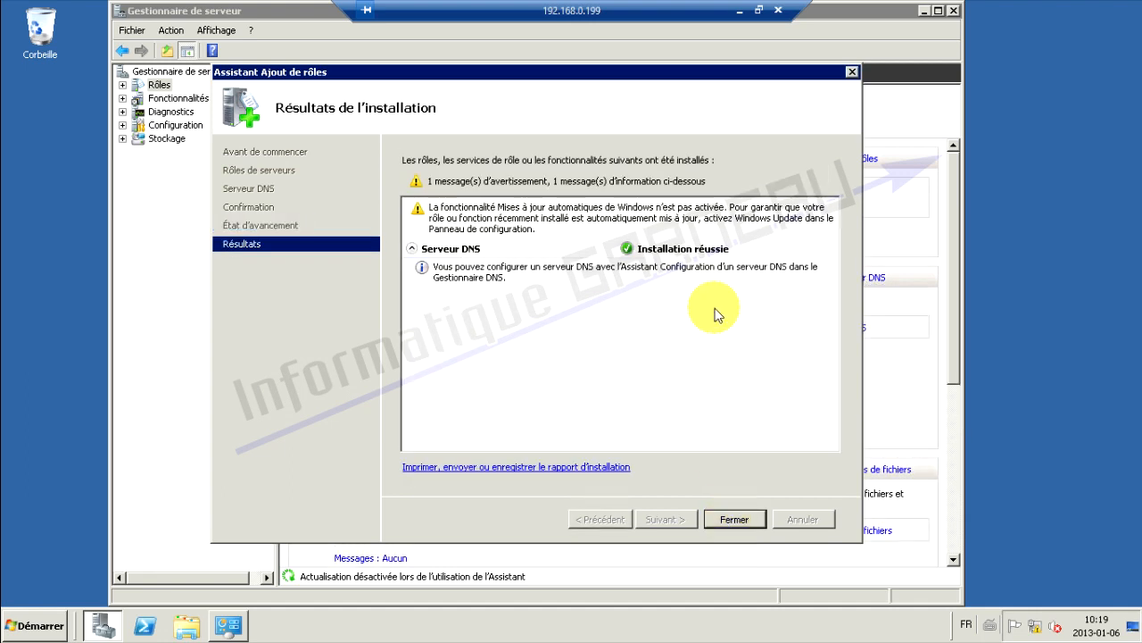
left_click(737, 517)
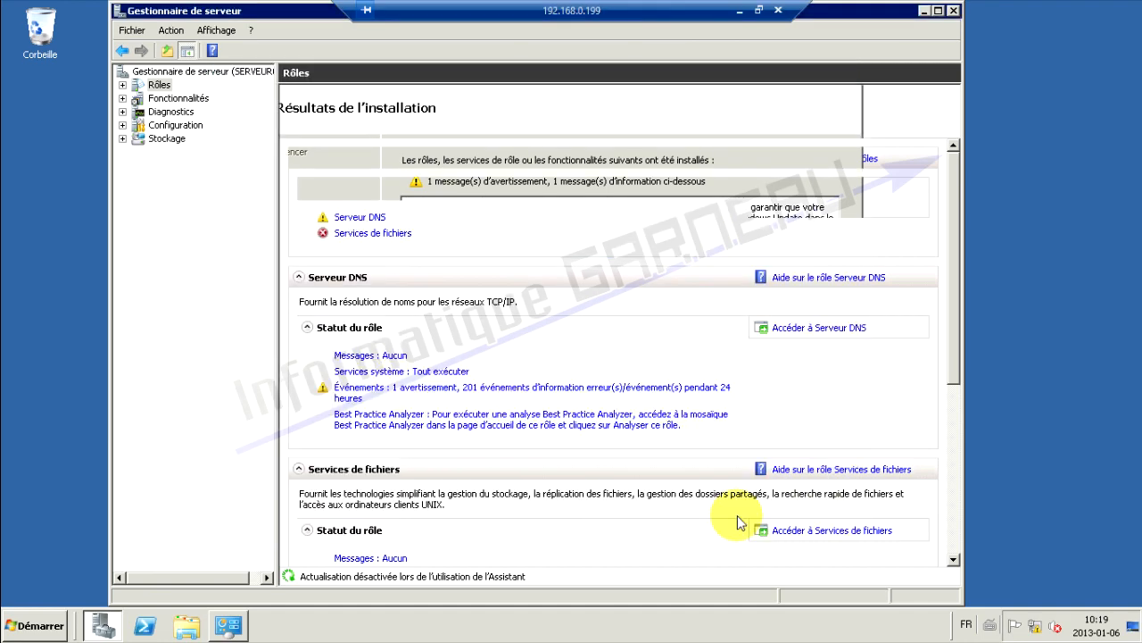
left_click(953, 11)
left_click(925, 70)
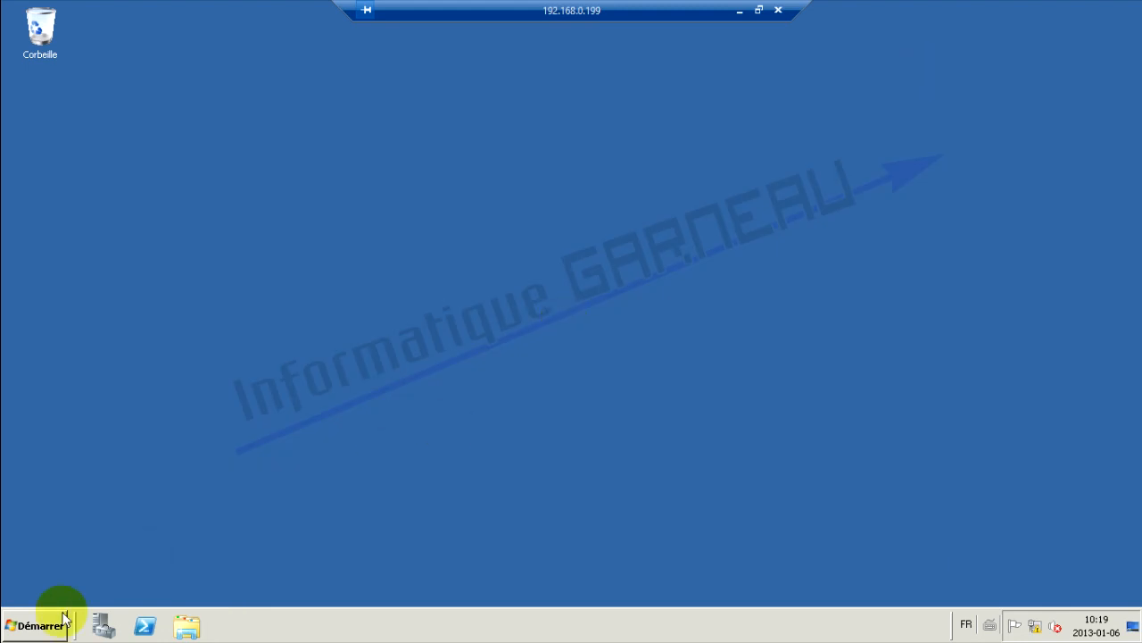
Launch DNS Manager maximized, expand SERVEUR01 and select Zones de recherche directes
left_click(36, 625)
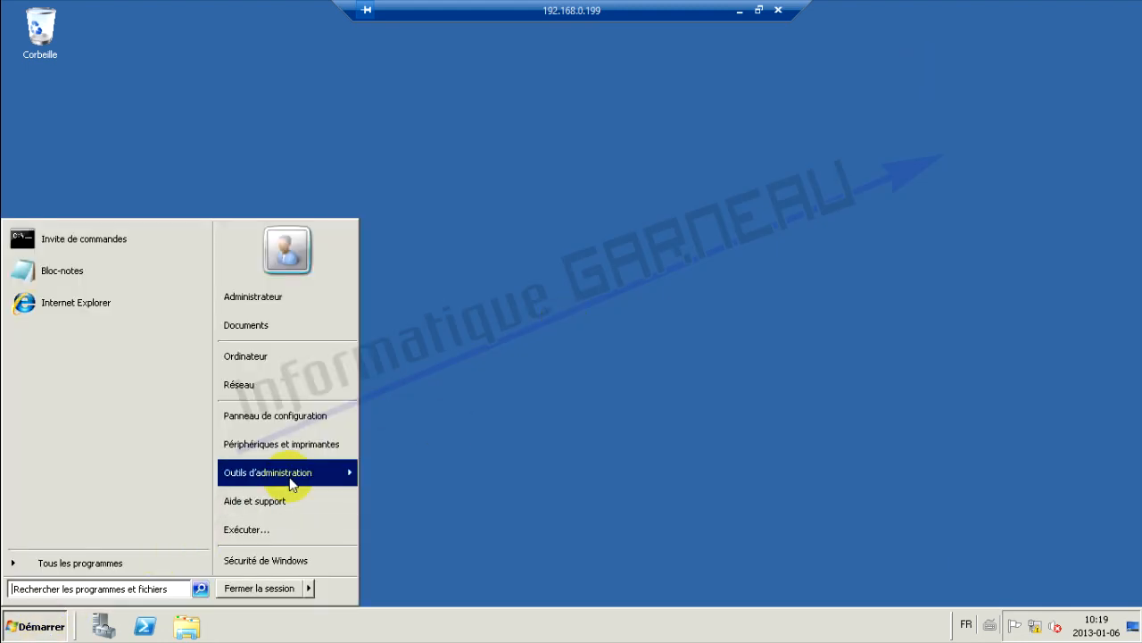
mouse_move(290, 484)
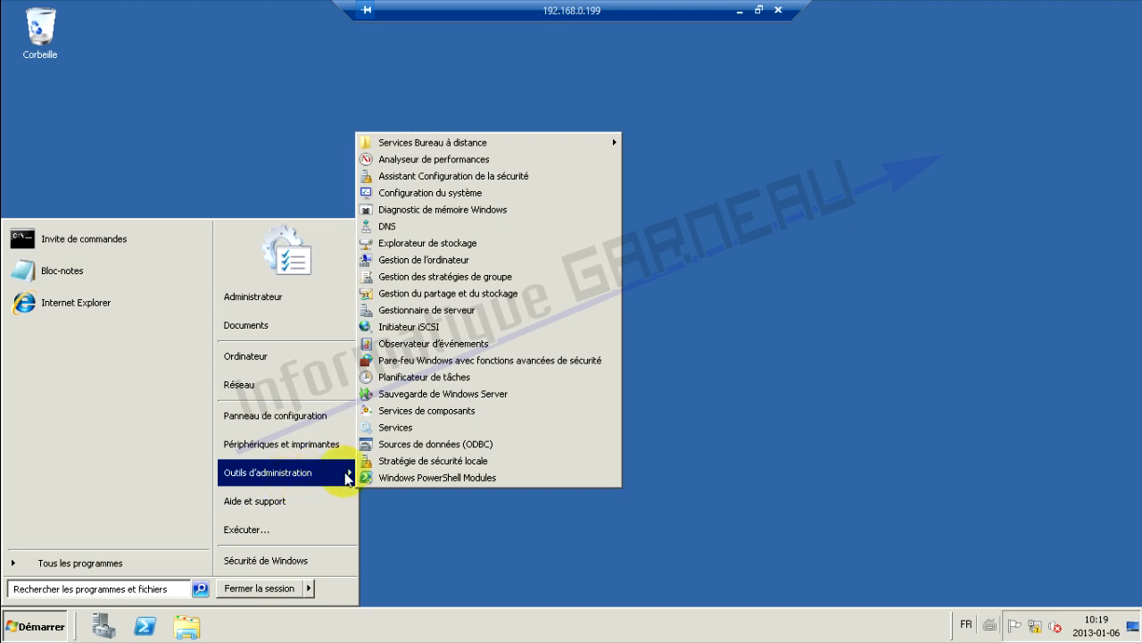
left_click(384, 226)
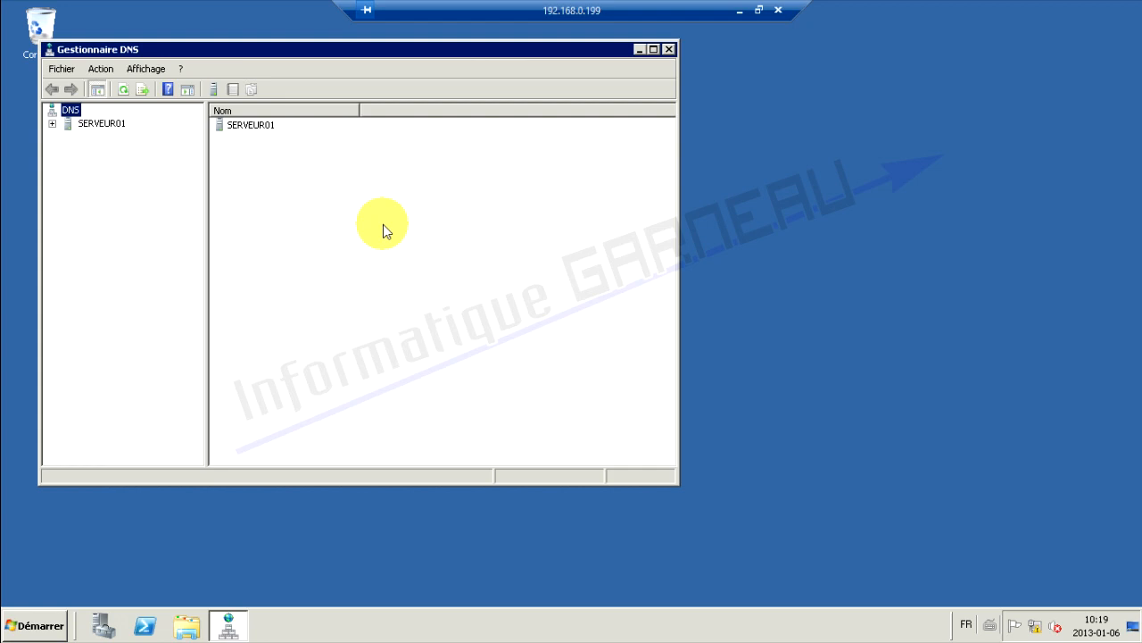
left_click_drag(185, 51, 378, 114)
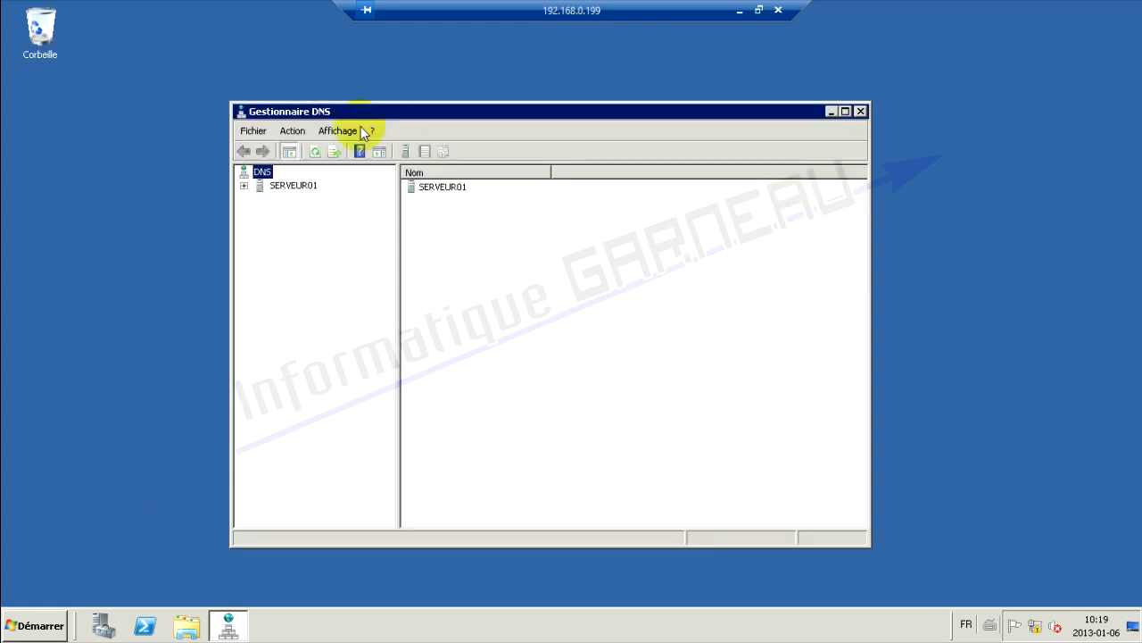
left_click(244, 186)
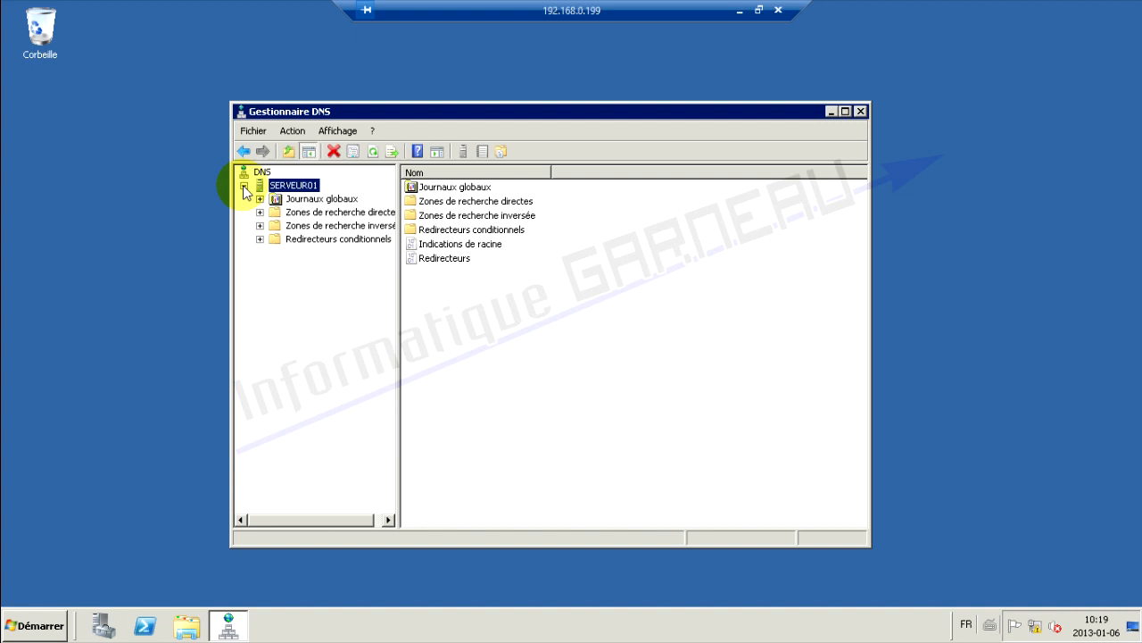
left_click(845, 112)
left_click_drag(168, 80, 211, 79)
left_click(112, 109)
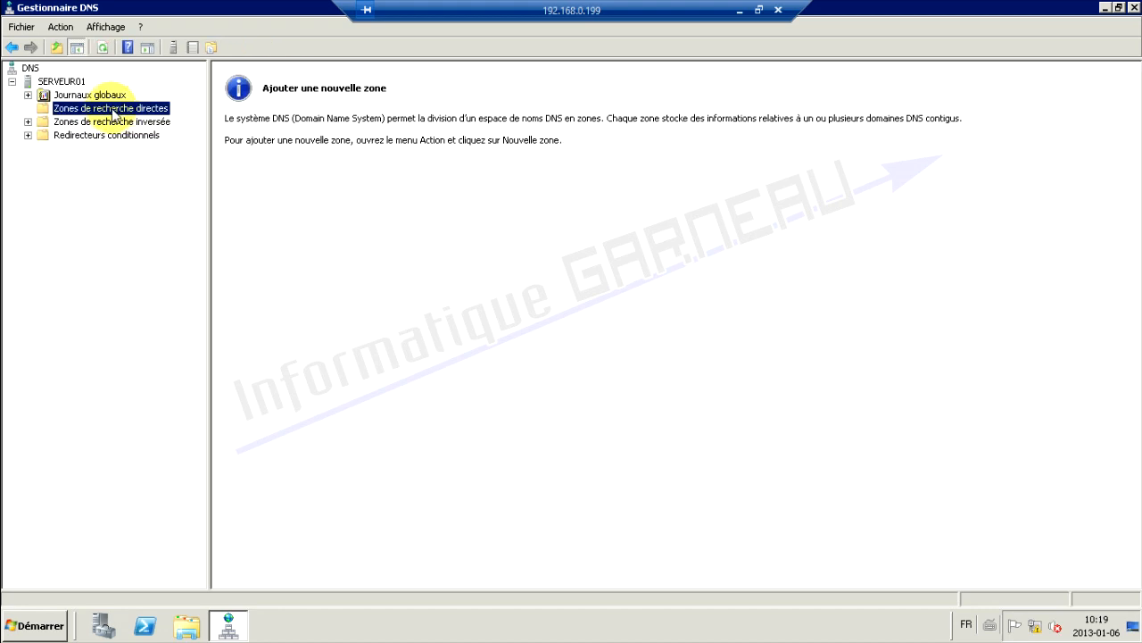
Create primary zone informatiquegarneau.net (file informatiquegarneau.net.dns) allowing secure and non-secure dynamic updates
right_click(114, 113)
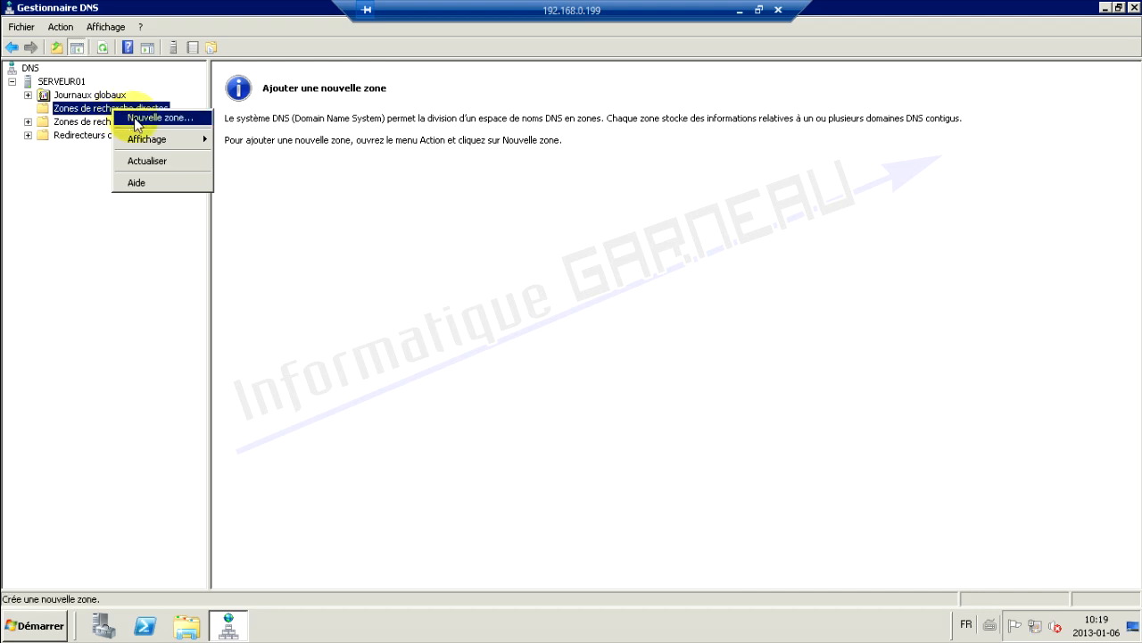
left_click(135, 121)
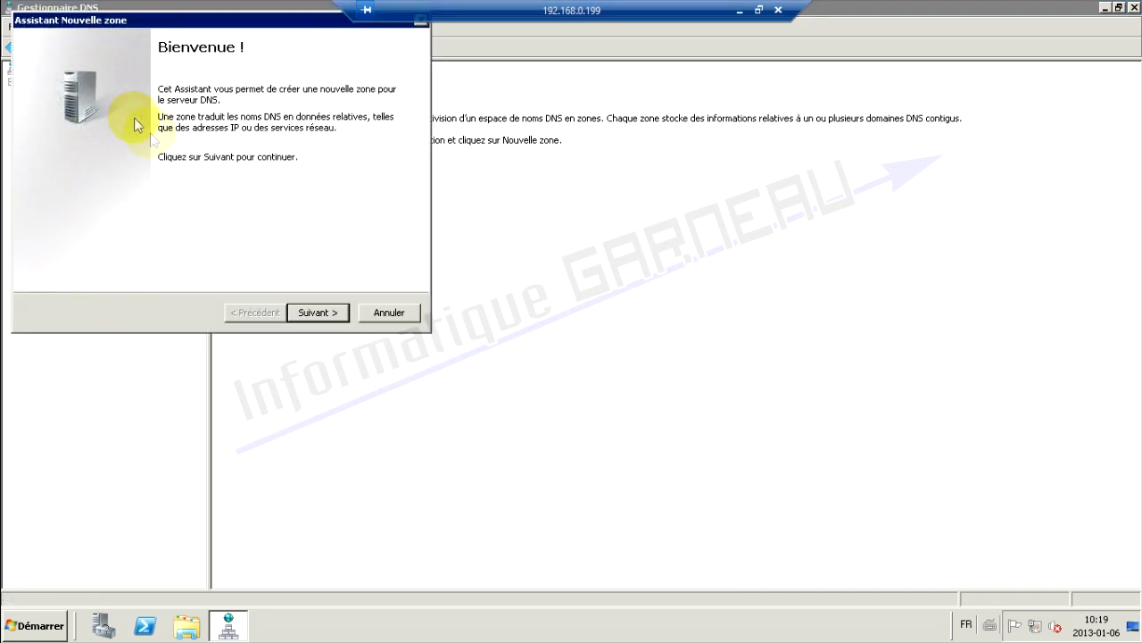
left_click(320, 314)
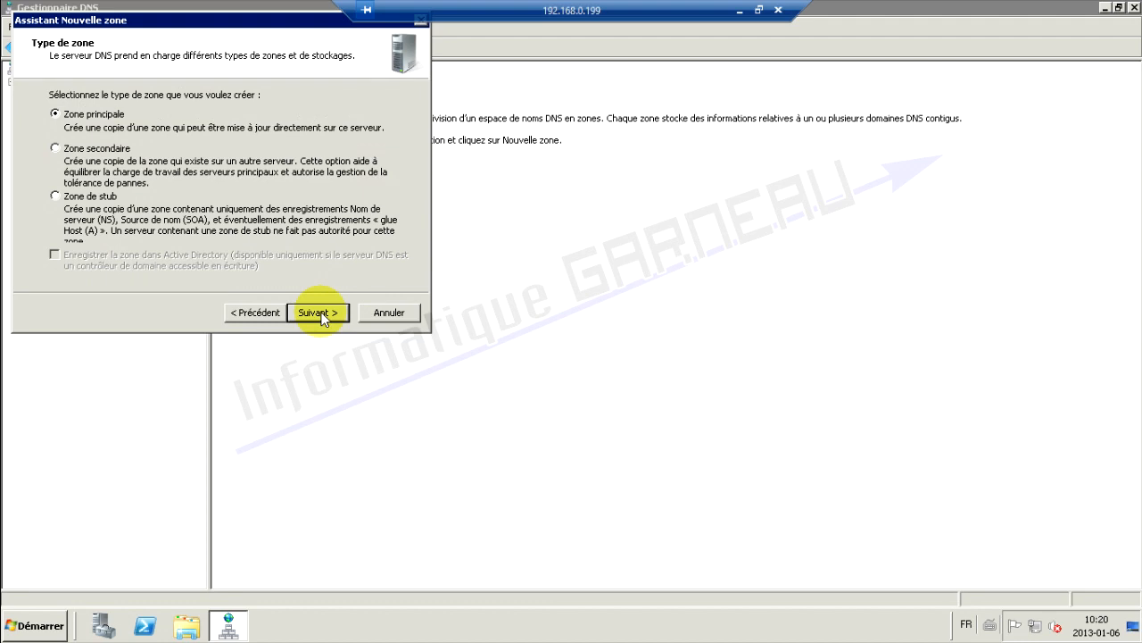
left_click(320, 312)
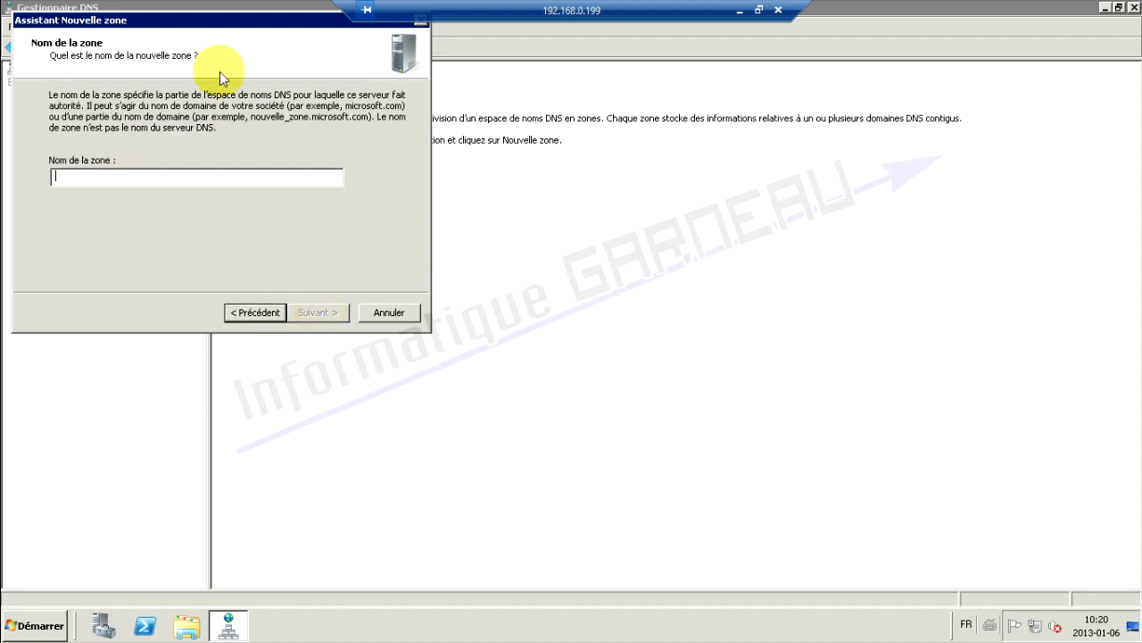
left_click_drag(174, 23, 328, 114)
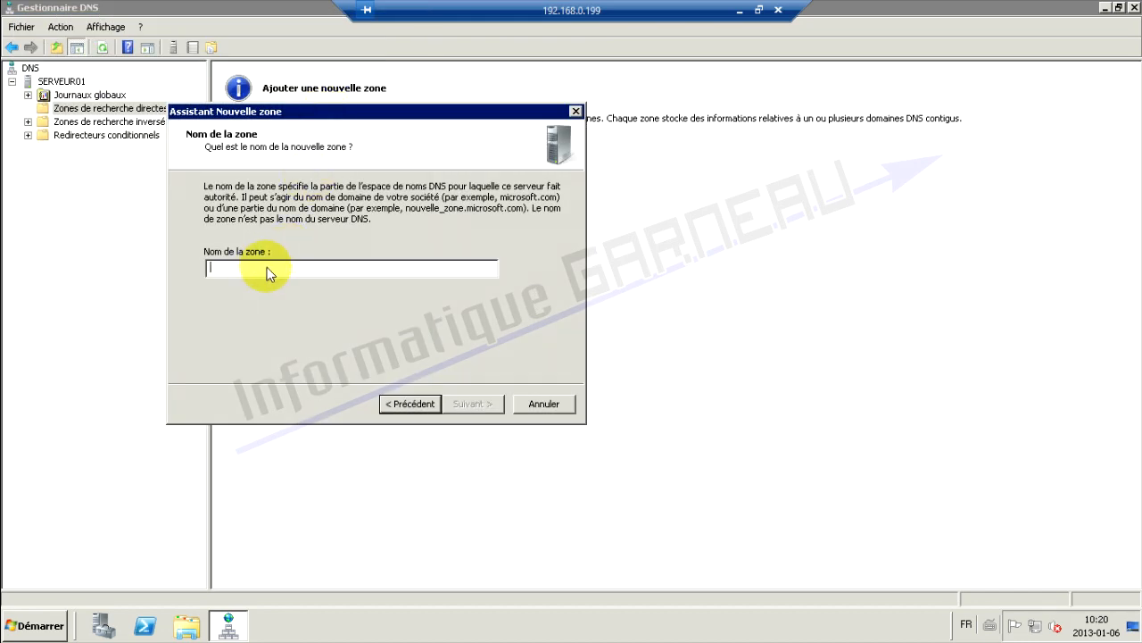
type("informatiquegarneau.net")
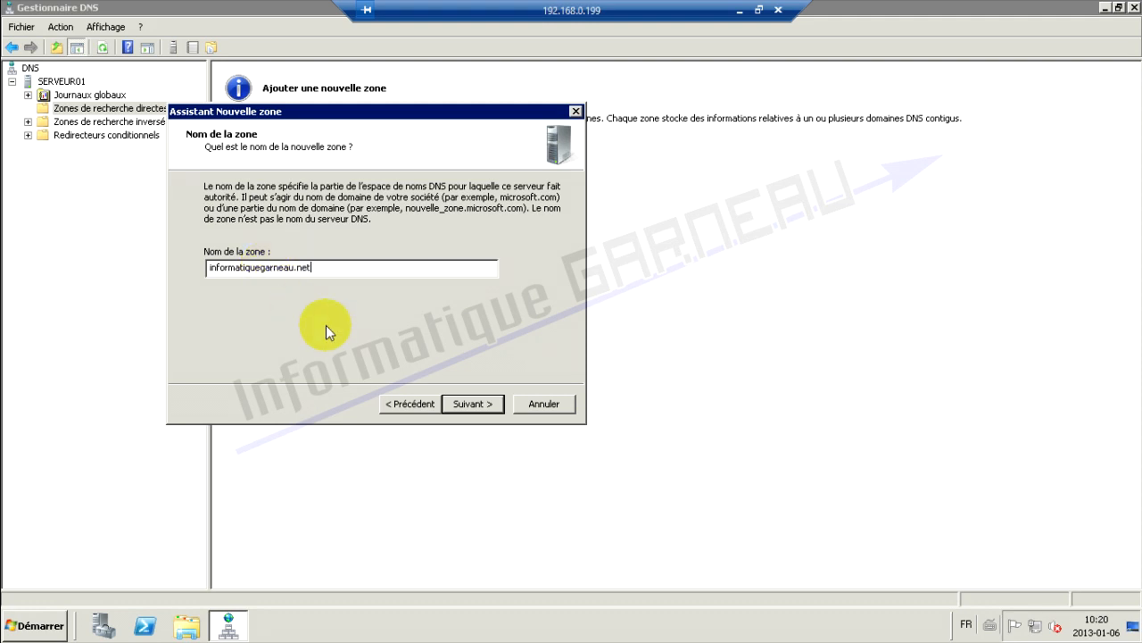
left_click(474, 403)
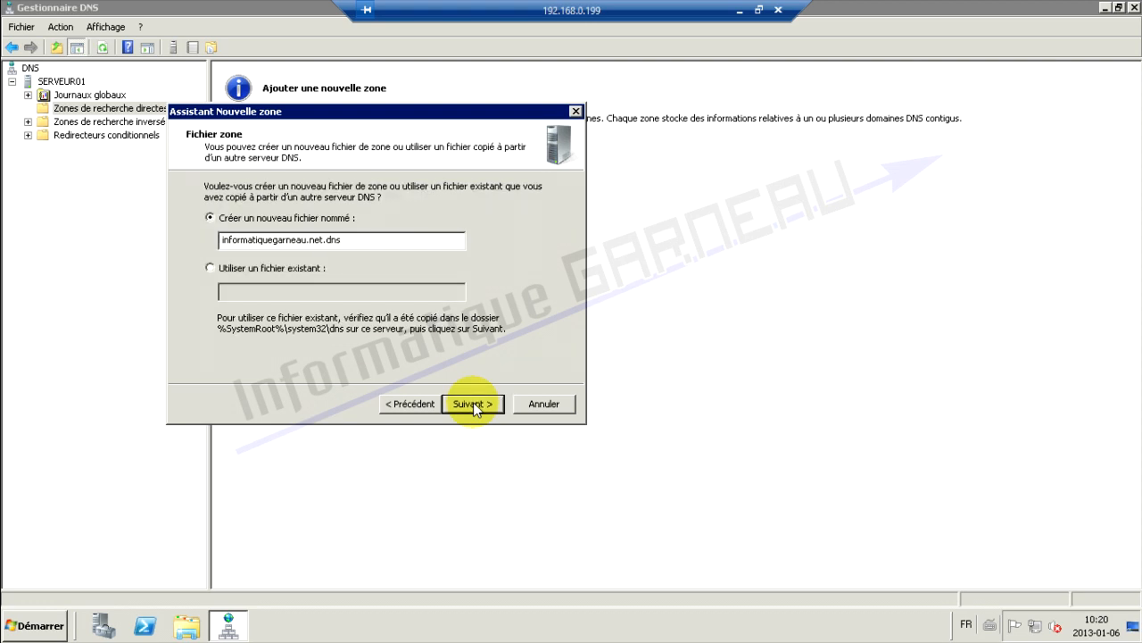
left_click(473, 403)
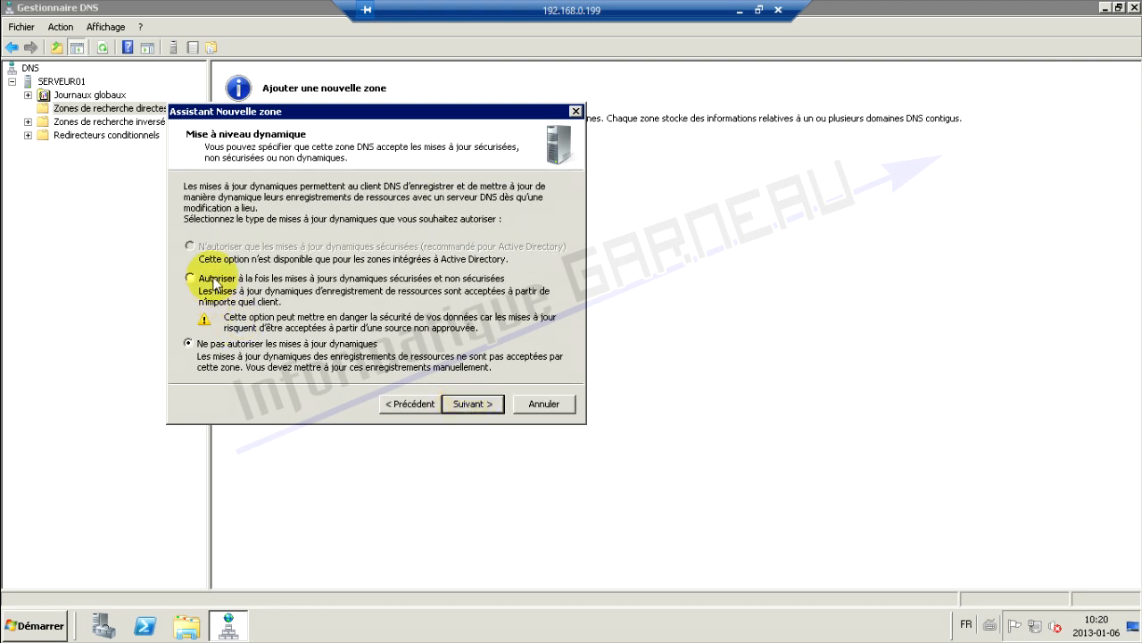
left_click(217, 283)
left_click(473, 404)
left_click(473, 406)
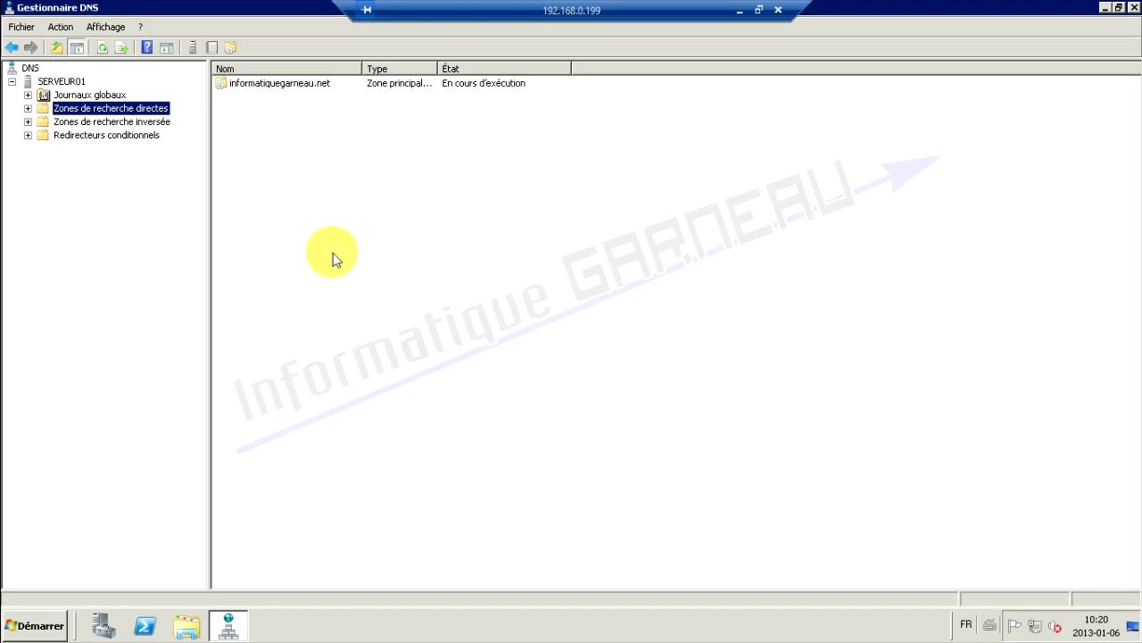
left_click(95, 124)
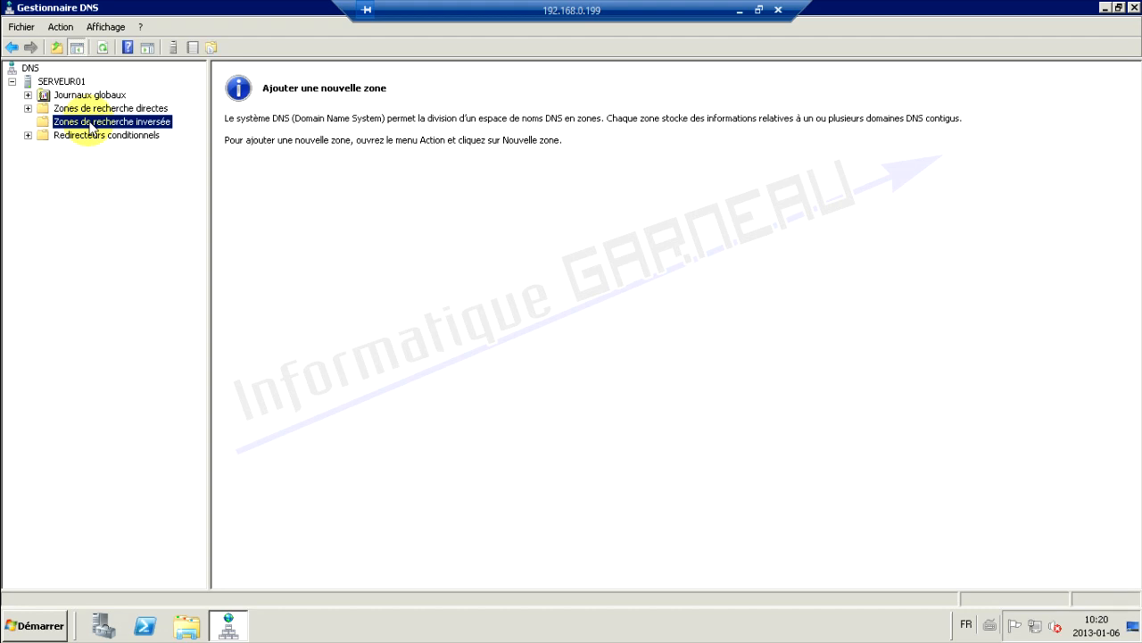
Start a new primary IPv4 reverse lookup zone under Zones de recherche inversée
left_click(27, 108)
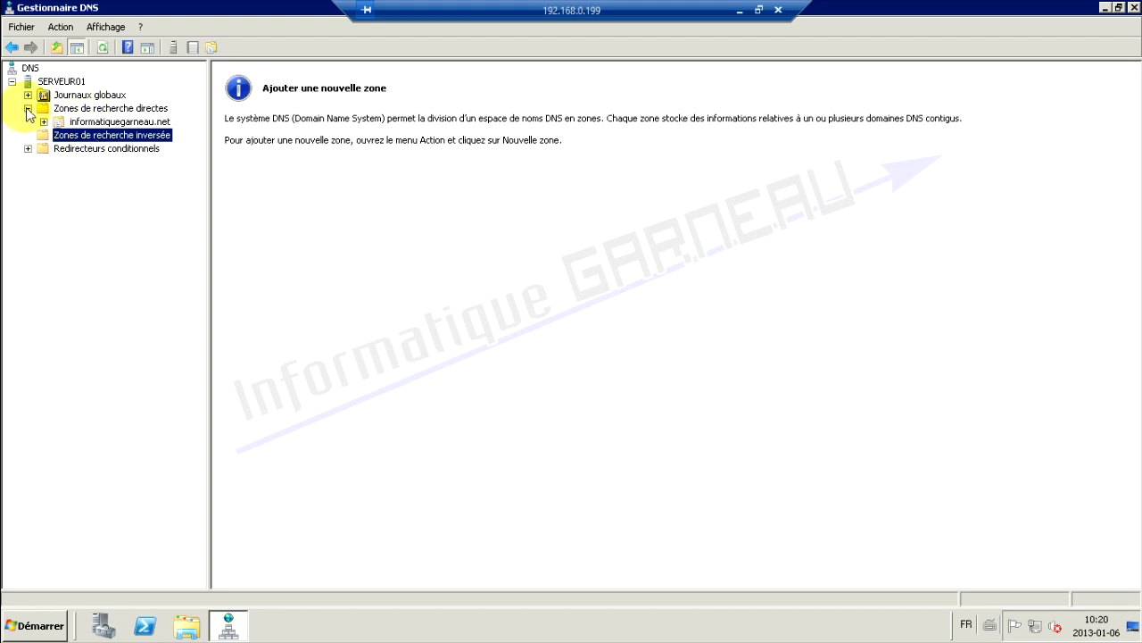
right_click(121, 136)
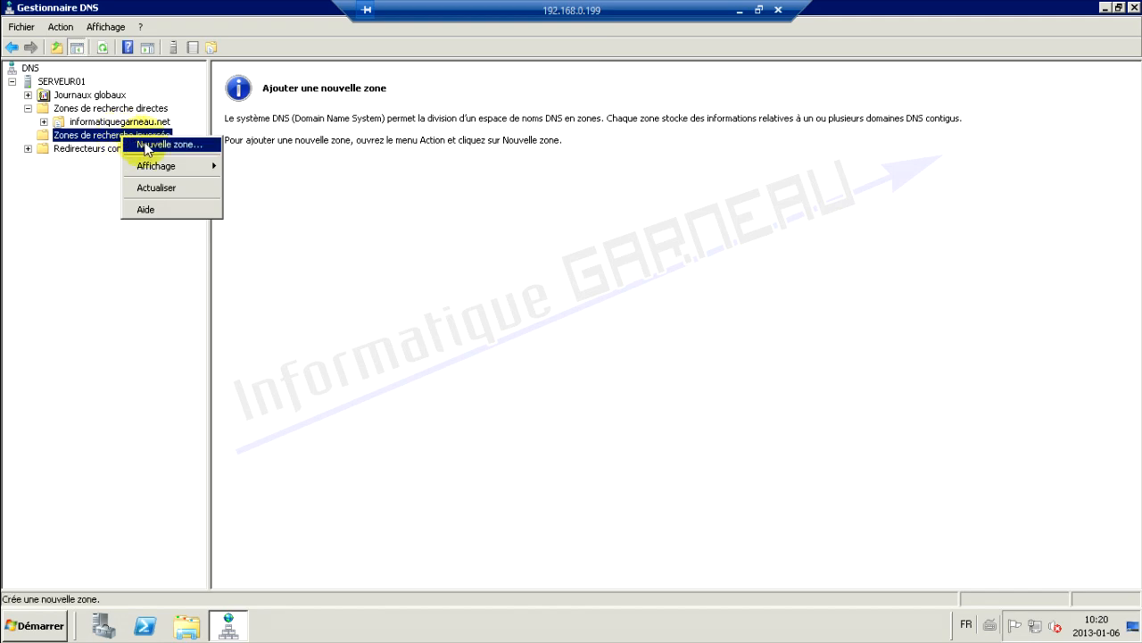
left_click(146, 148)
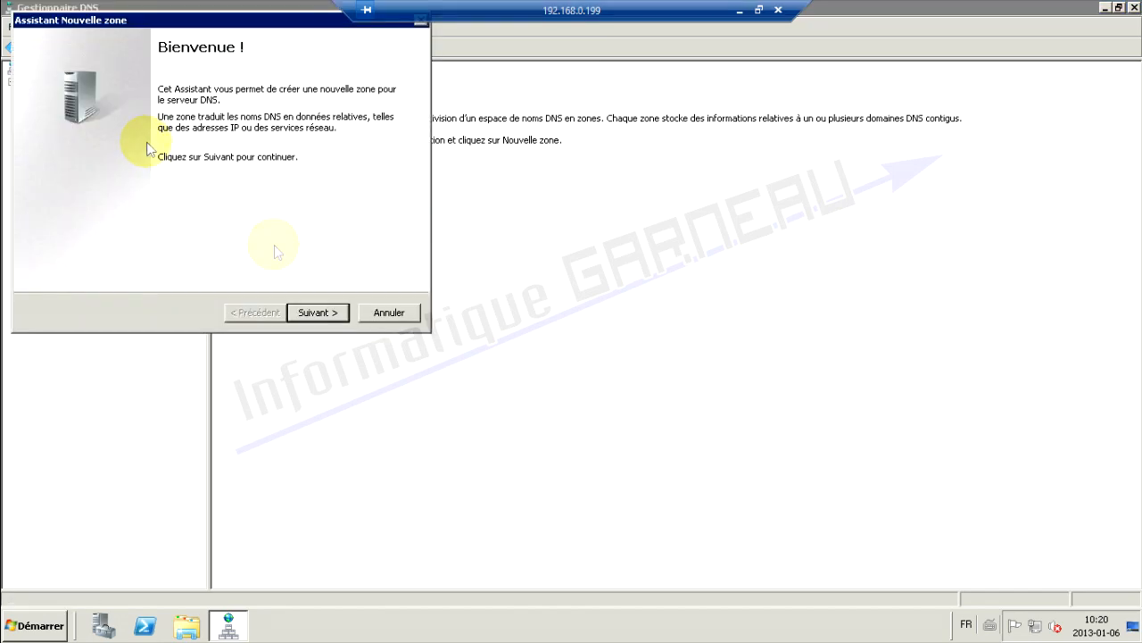
left_click(317, 314)
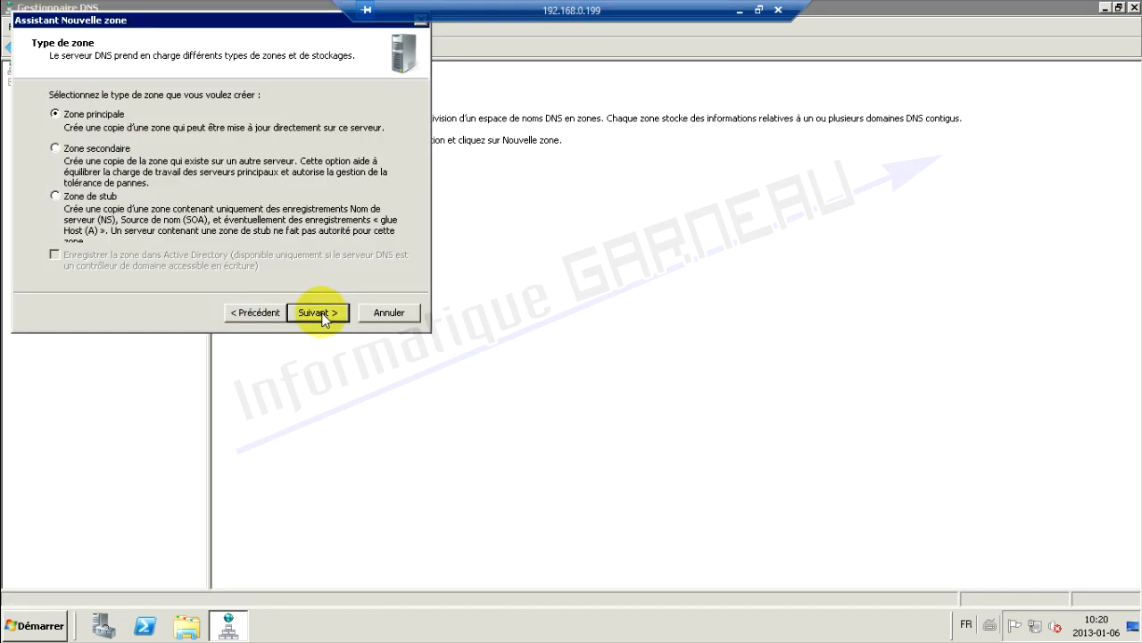
left_click(318, 313)
left_click(318, 313)
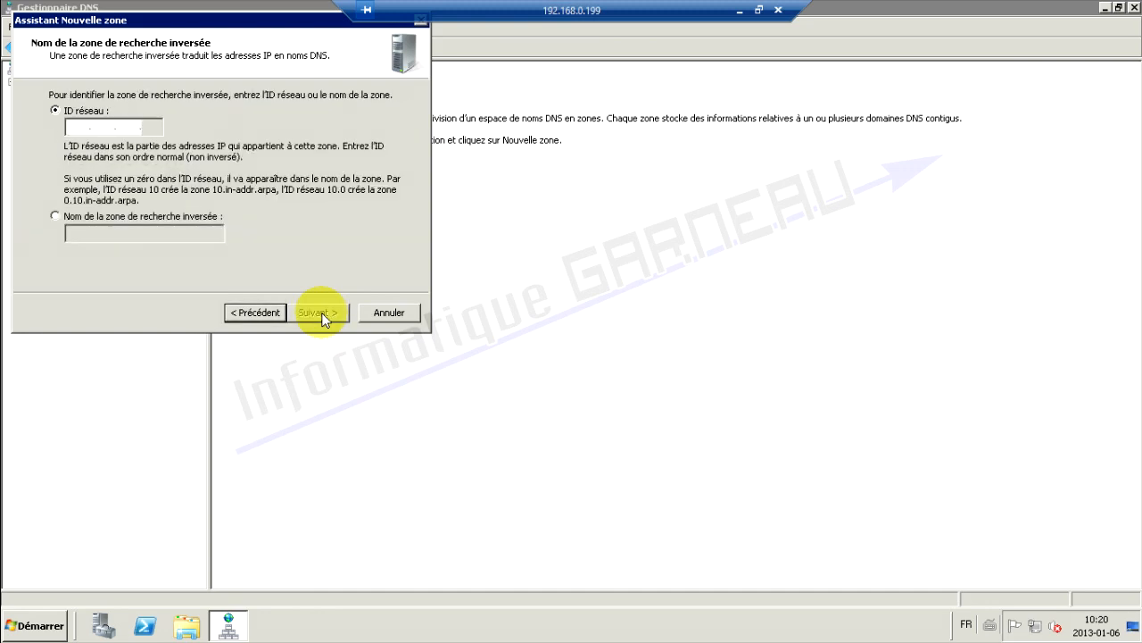
Set network ID 192.168.0 with file 0.168.192.in-addr.arpa.dns, allow dynamic updates, and finish
left_click(69, 128)
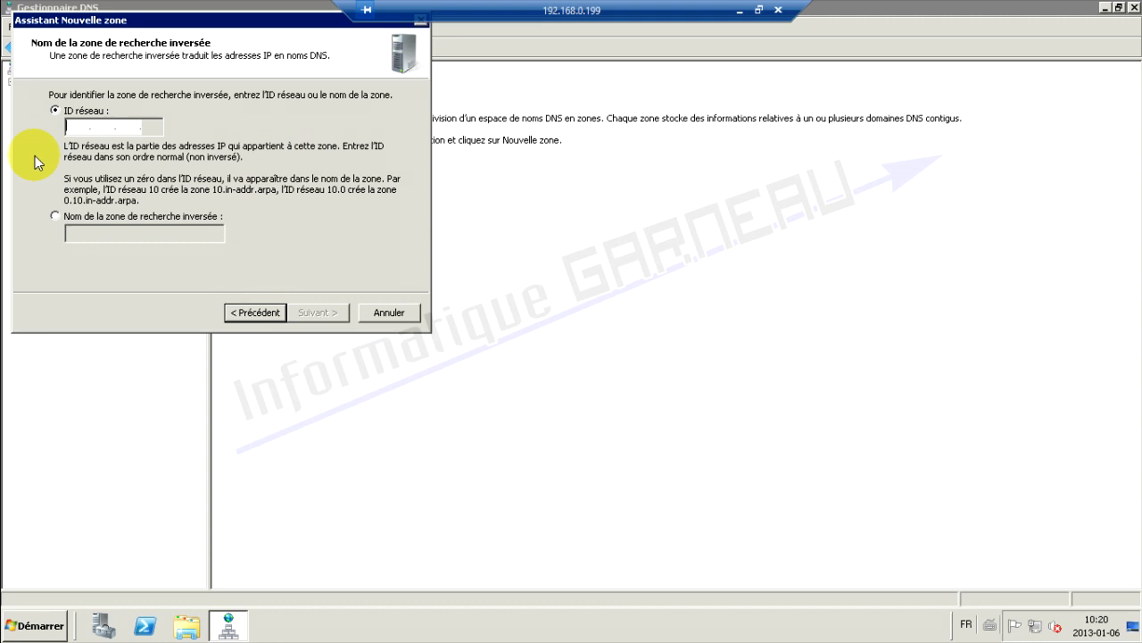
type("192 .168 .")
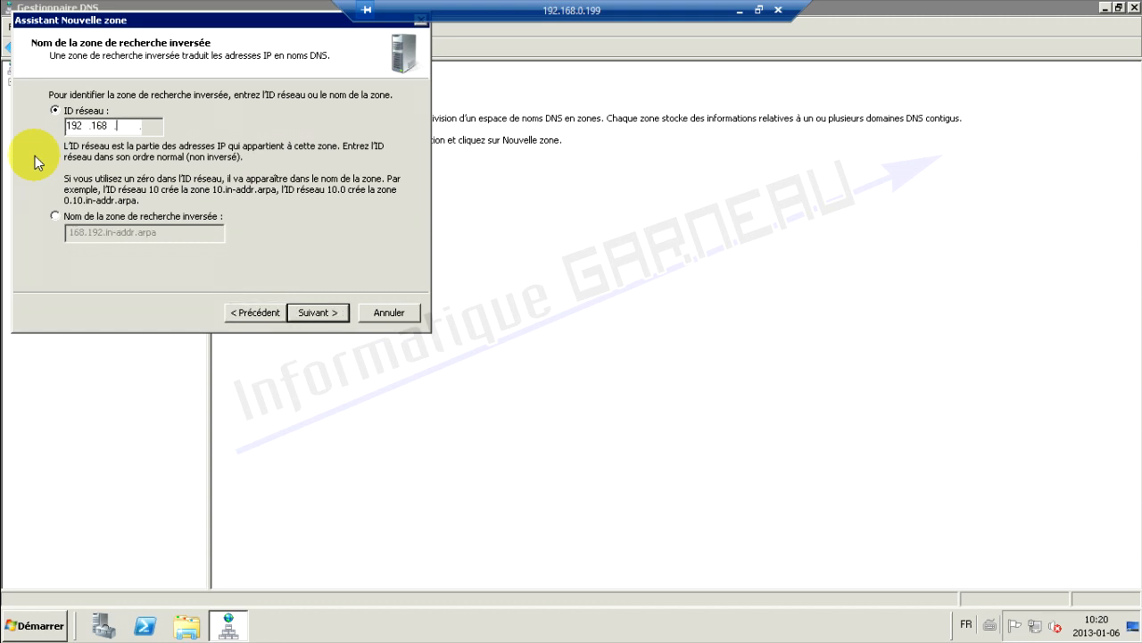
type("0")
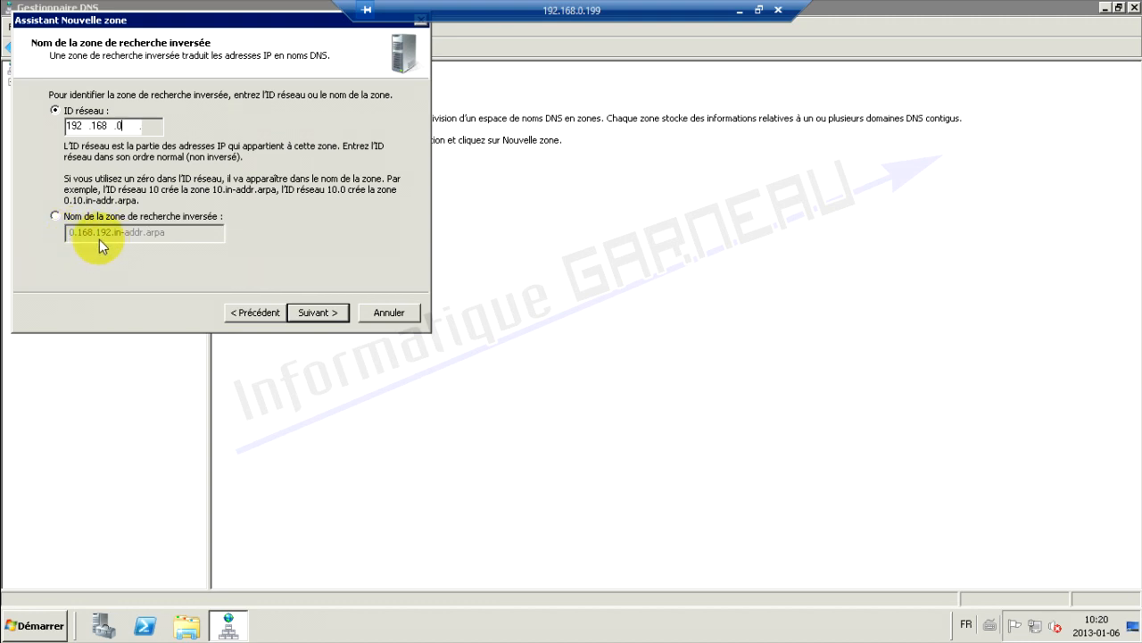
left_click(320, 314)
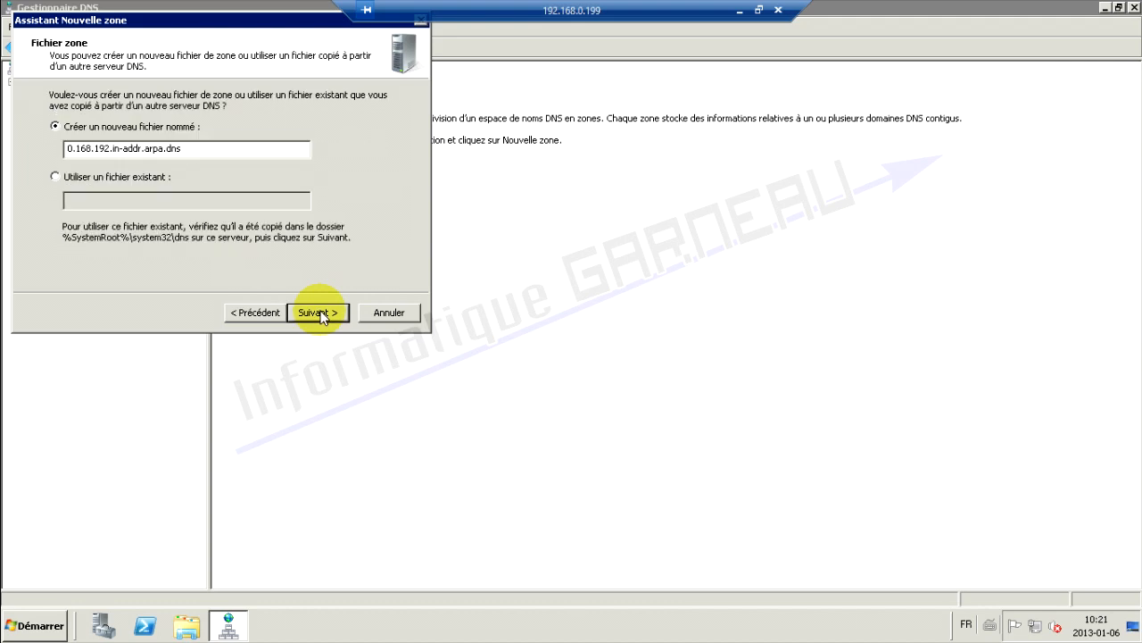
left_click(321, 314)
left_click(83, 187)
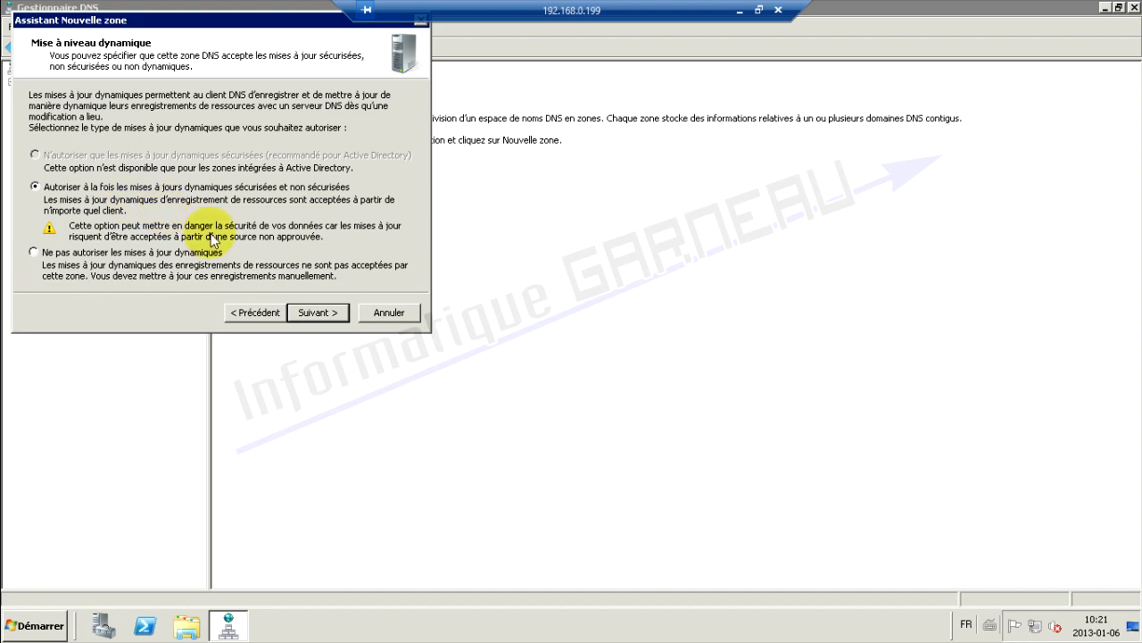
left_click(316, 313)
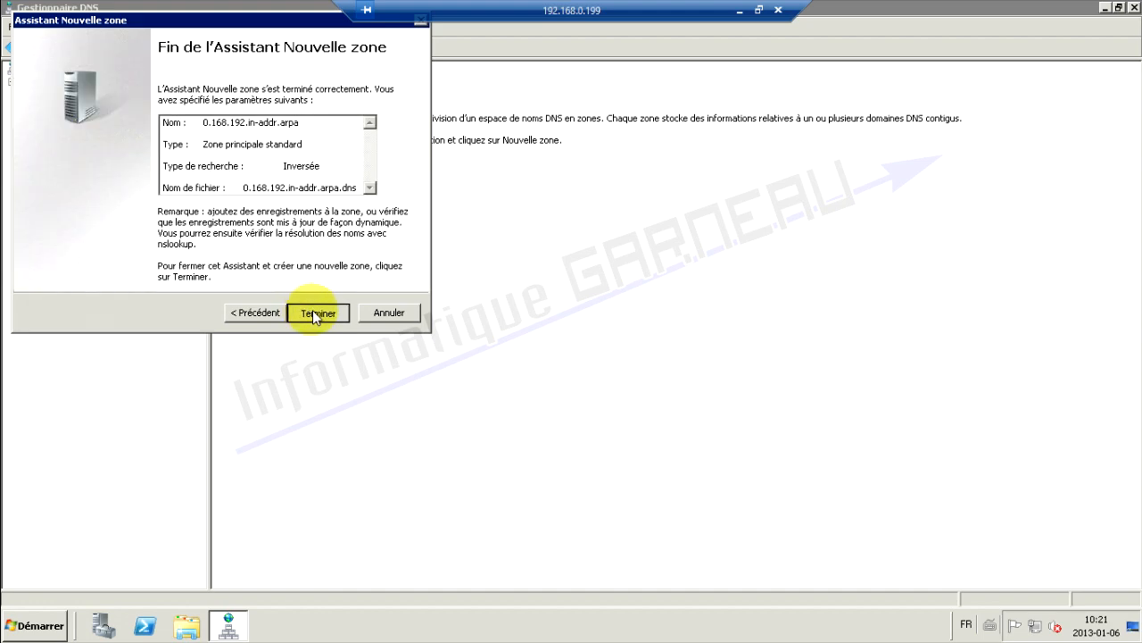
left_click(314, 312)
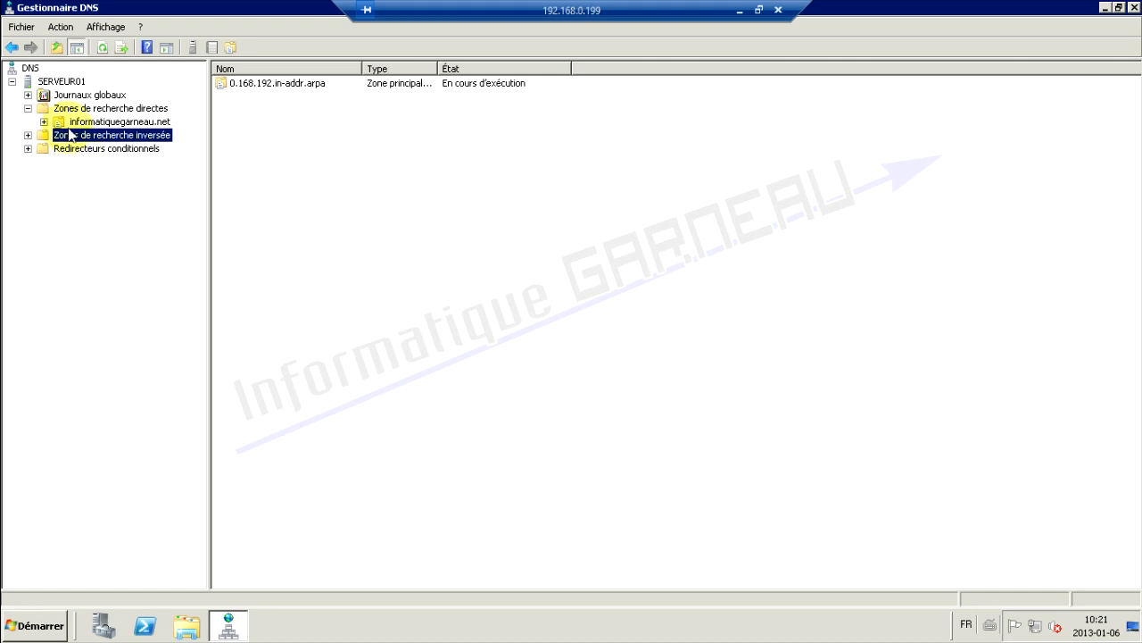
Enable the associated PTR record update on the serveur01 host record and apply it
left_click(29, 136)
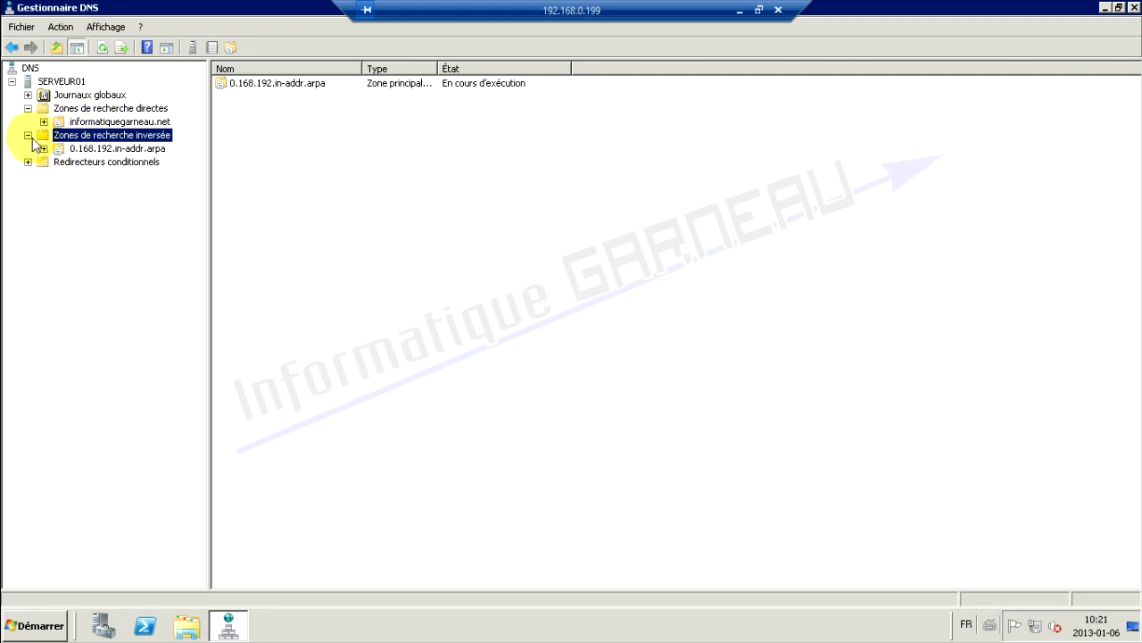
left_click(98, 122)
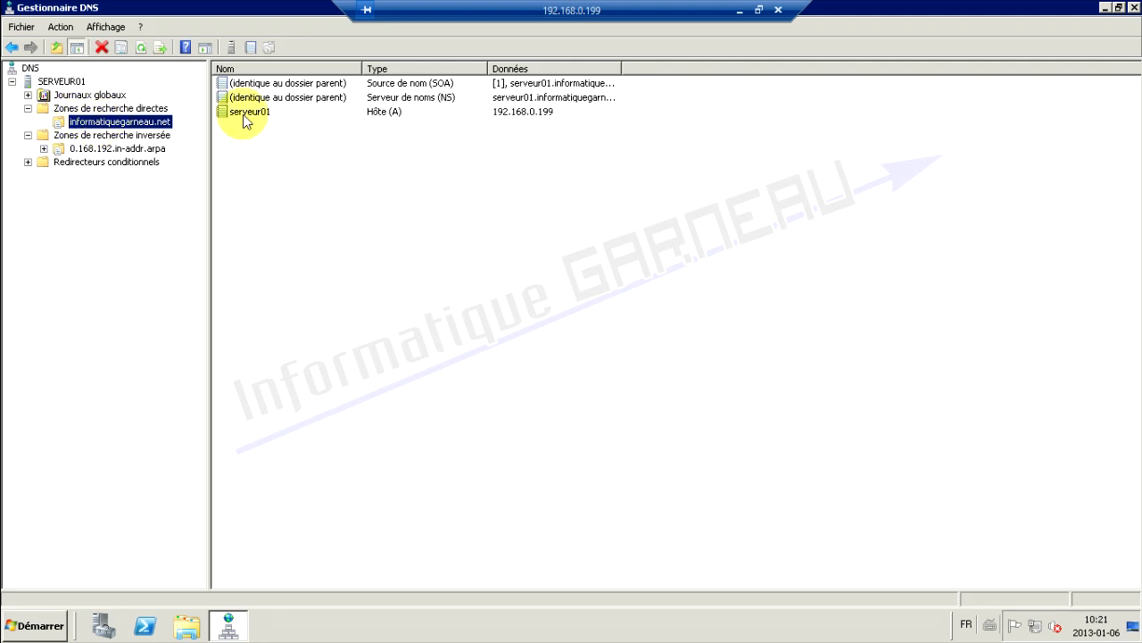
right_click(385, 117)
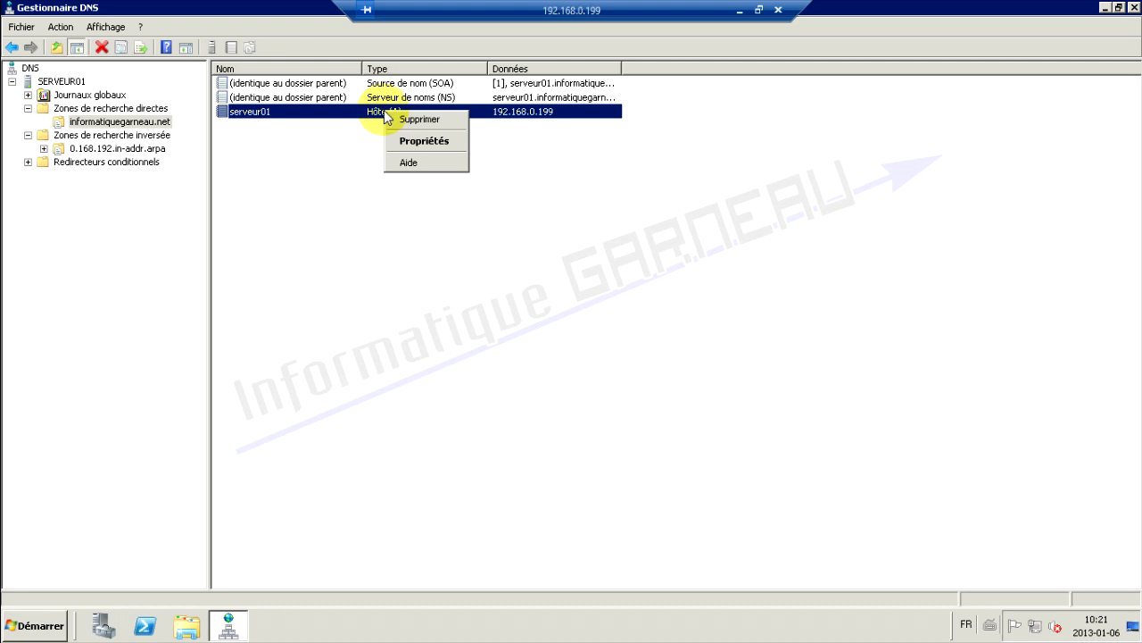
left_click(412, 141)
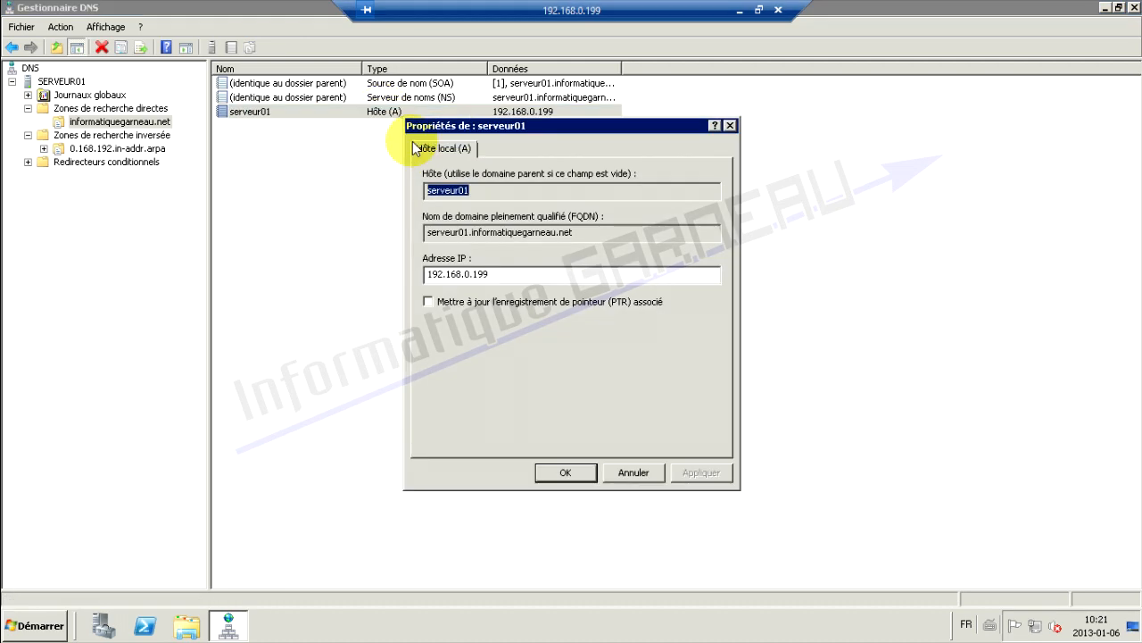
left_click(430, 302)
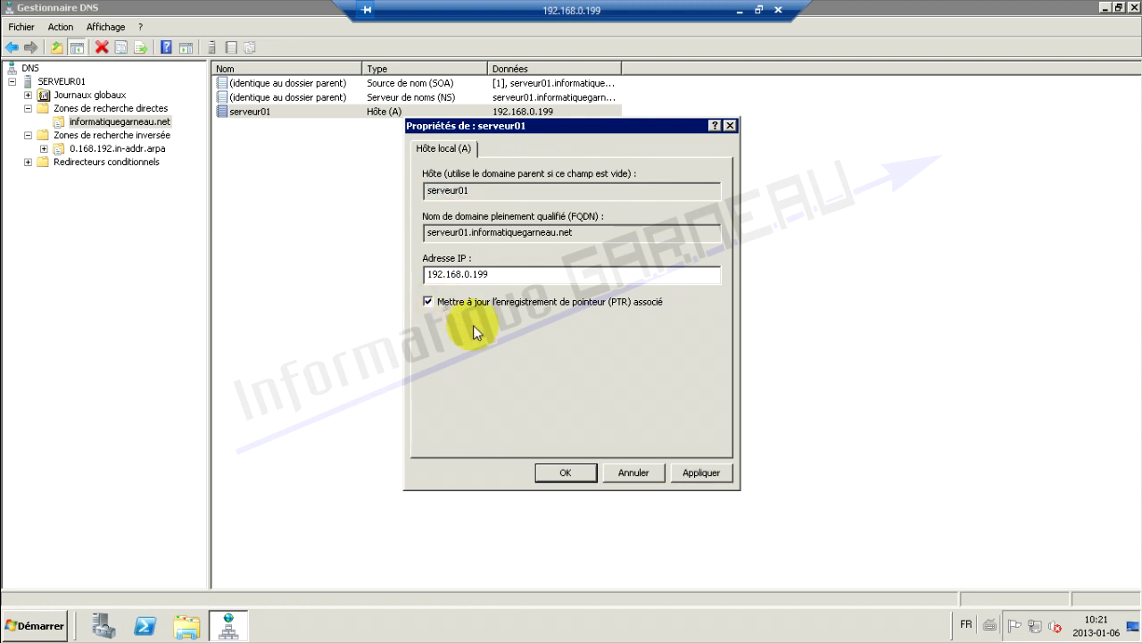
left_click(699, 473)
left_click(566, 472)
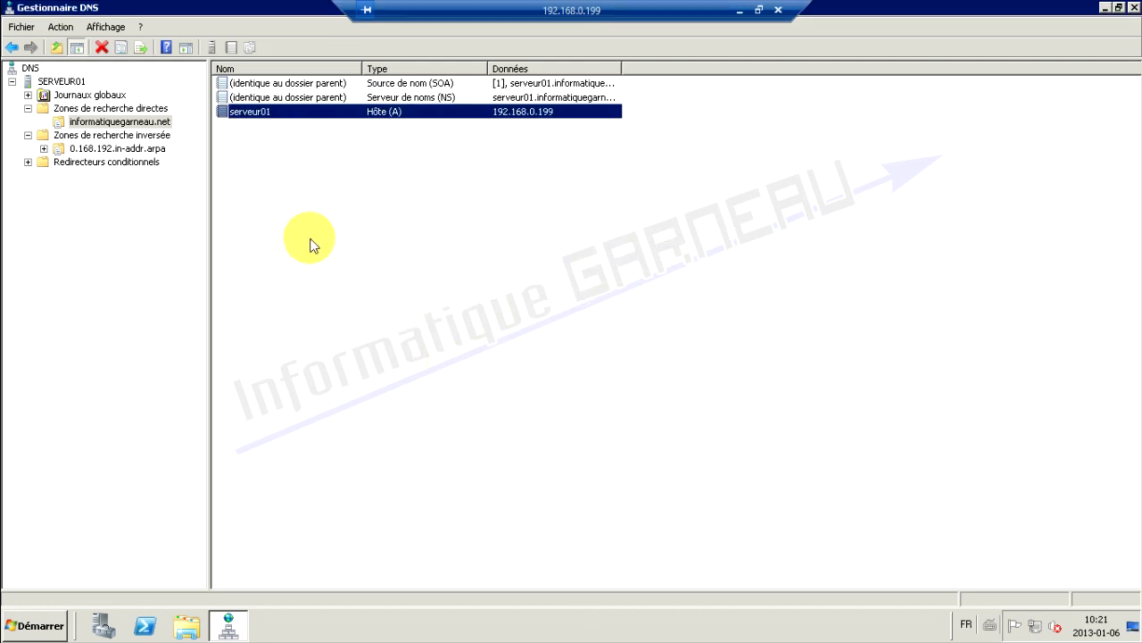
Refresh the reverse zone and inspect the new PTR record for 192.168.0.199
left_click(103, 154)
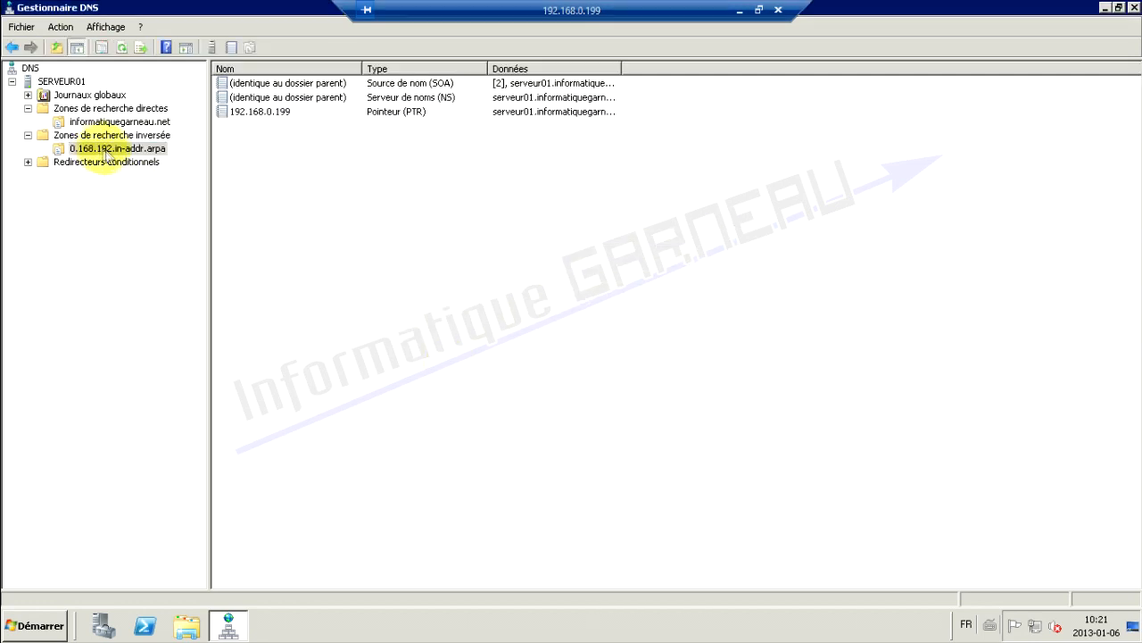
right_click(105, 157)
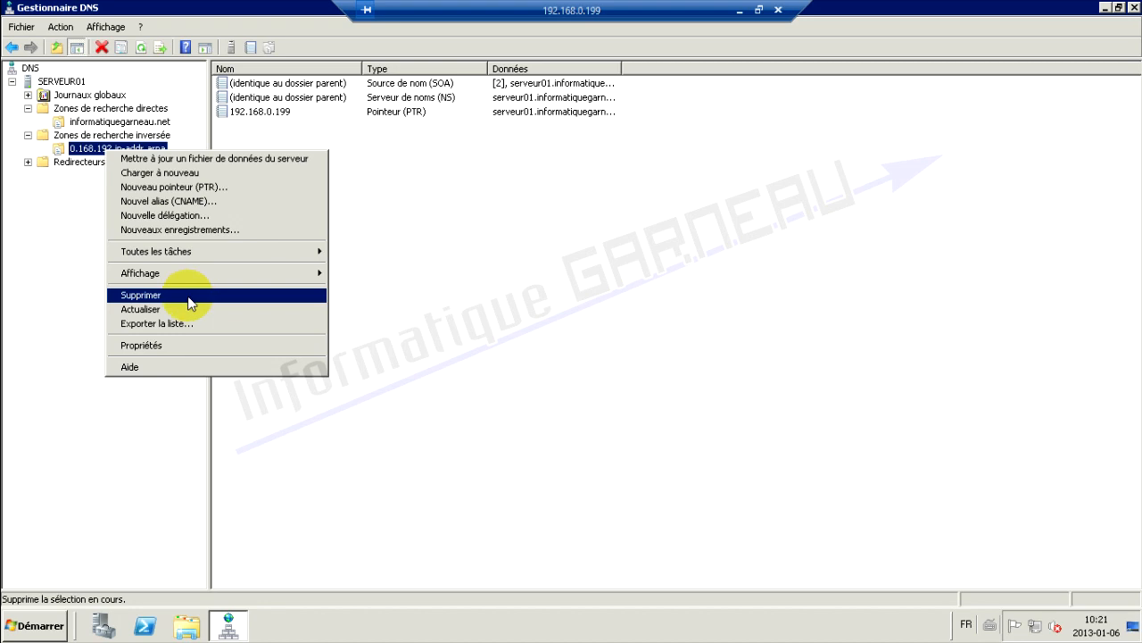
left_click(153, 309)
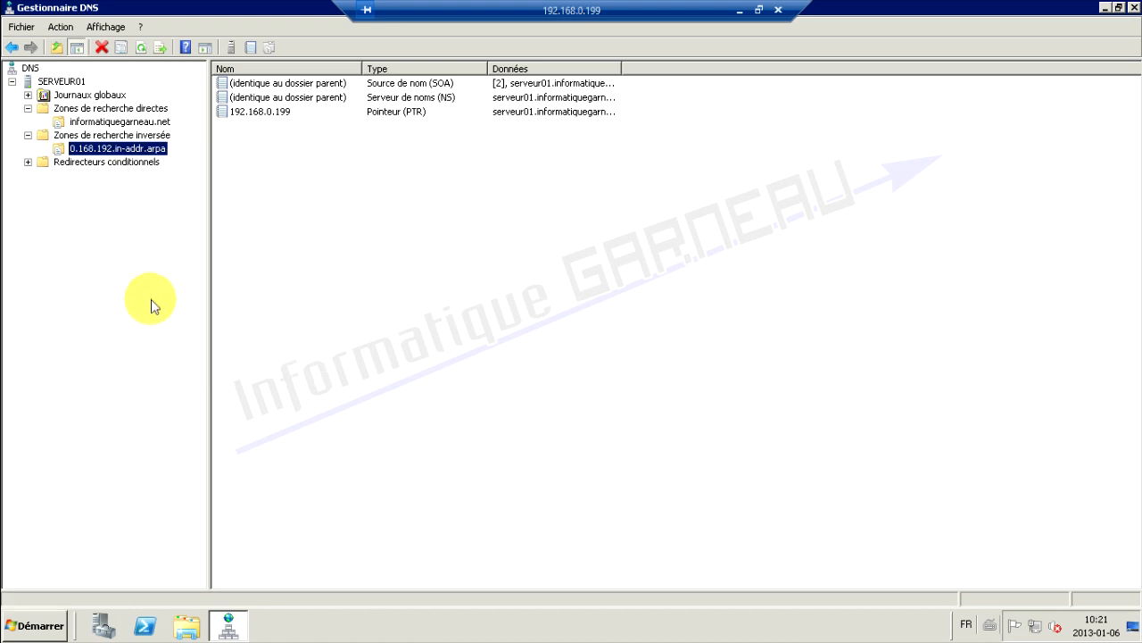
left_click(395, 116)
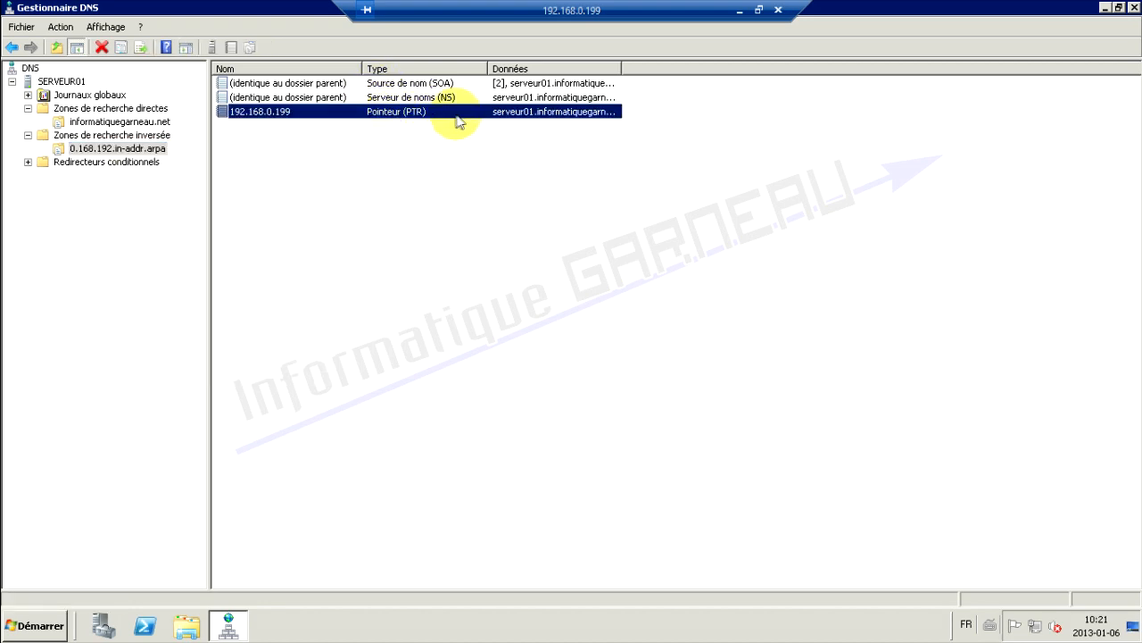
left_click(295, 150)
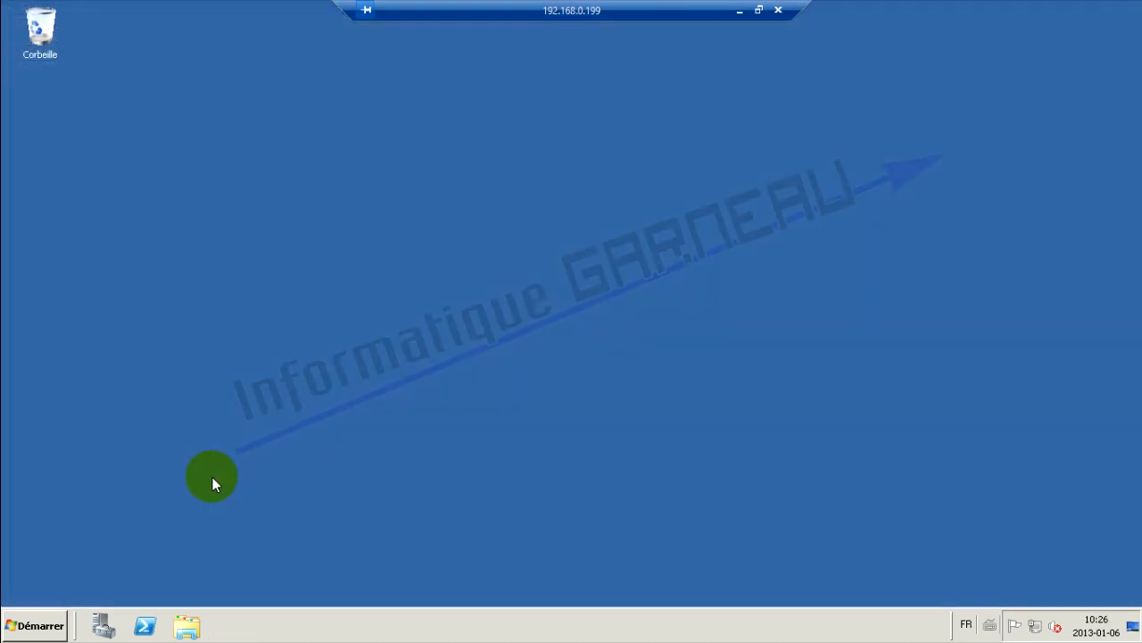
Run dcpromo and select 'Créer un domaine dans une nouvelle forêt' in the AD DS wizard
left_click(41, 626)
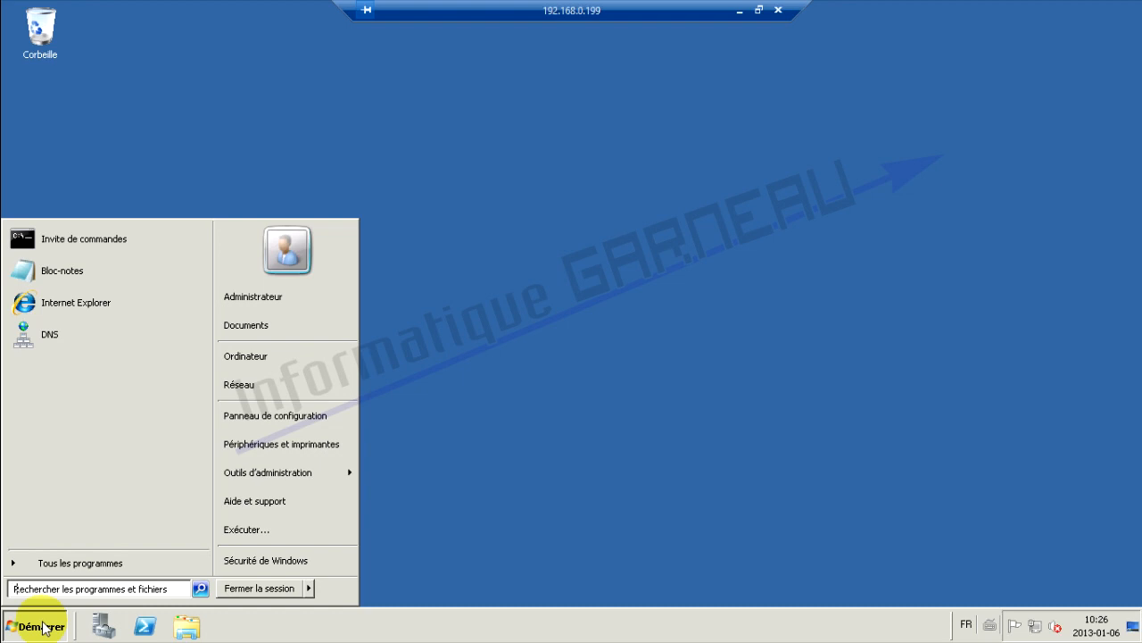
type("dcpromo")
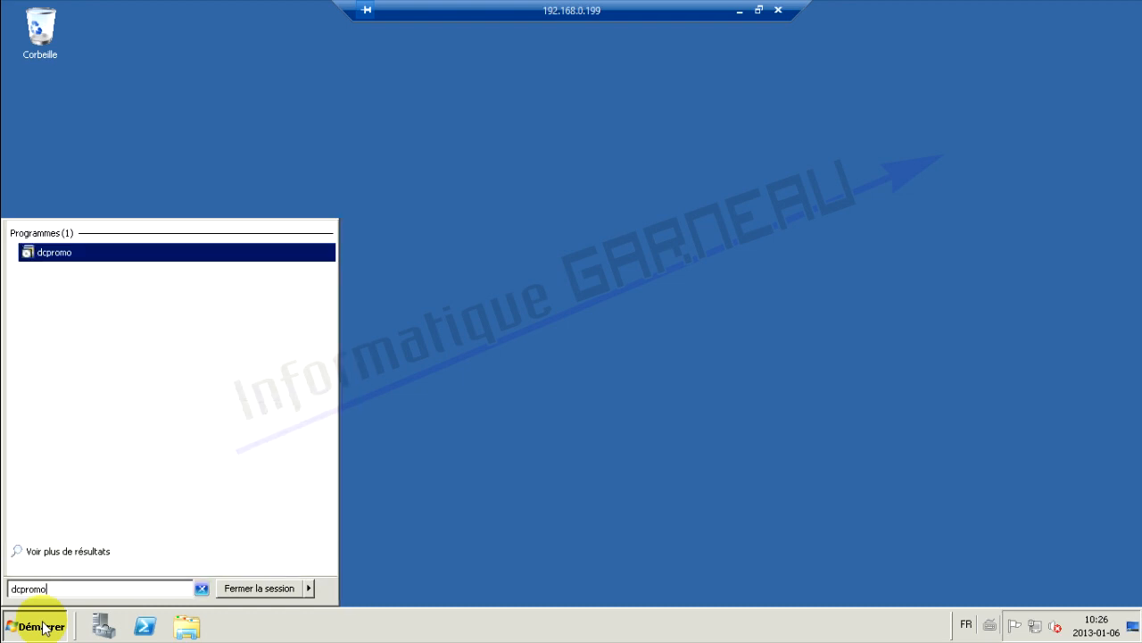
key("Return")
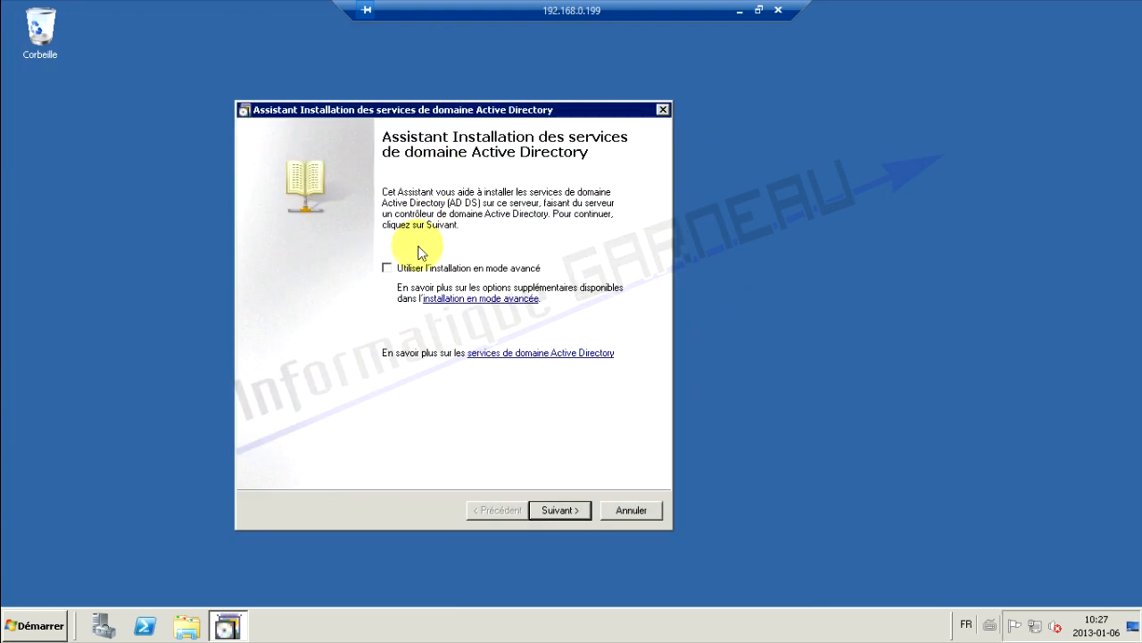
left_click(563, 509)
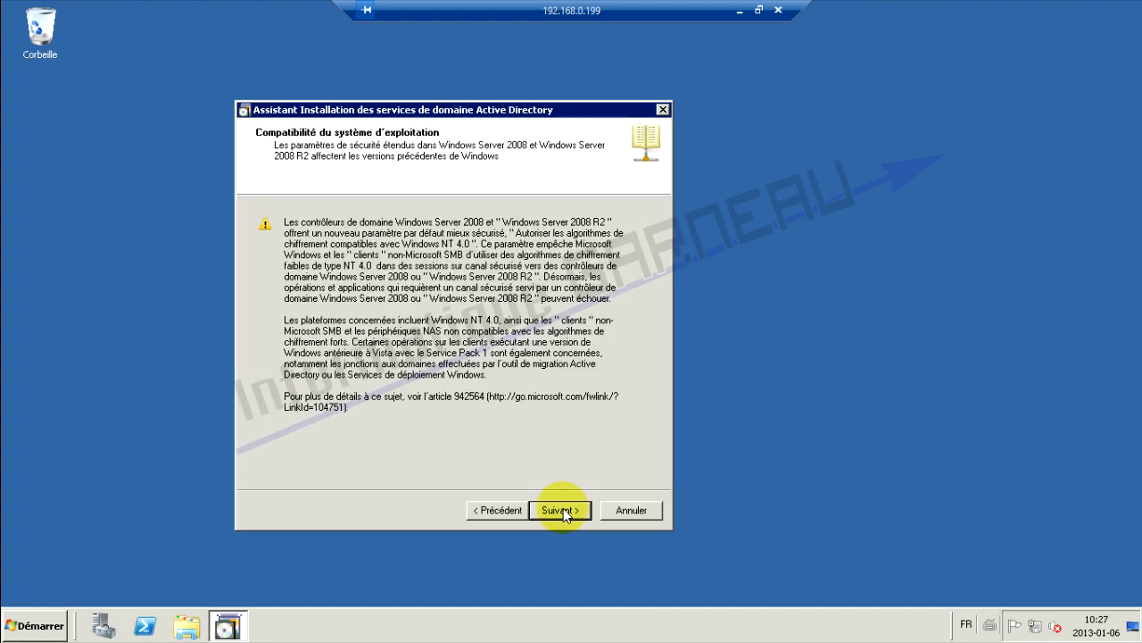
left_click(563, 510)
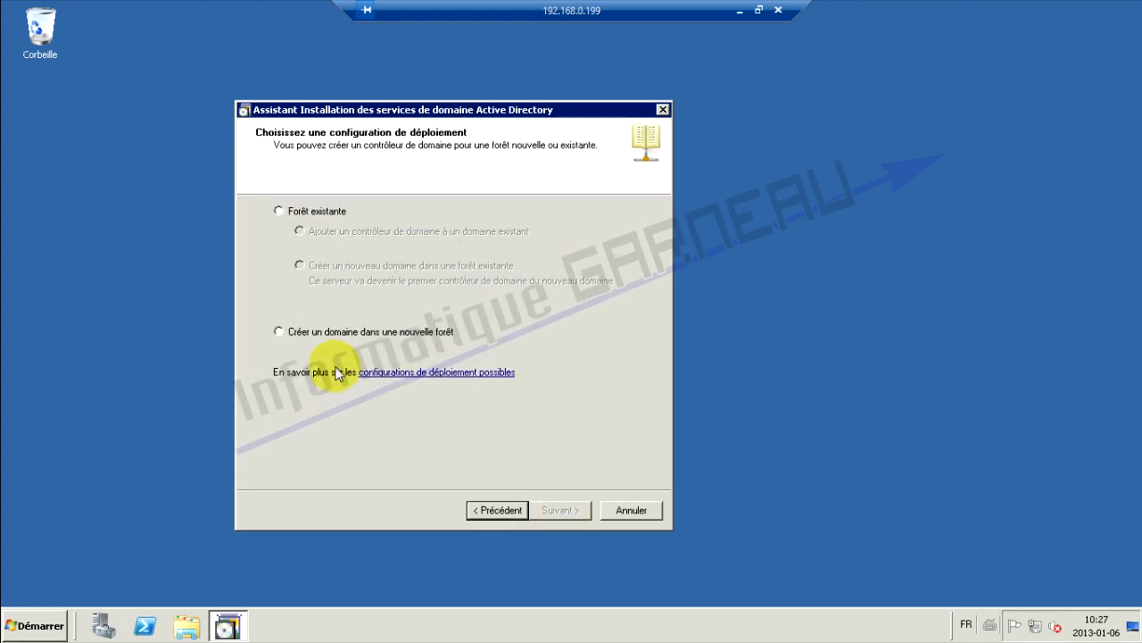
left_click(303, 332)
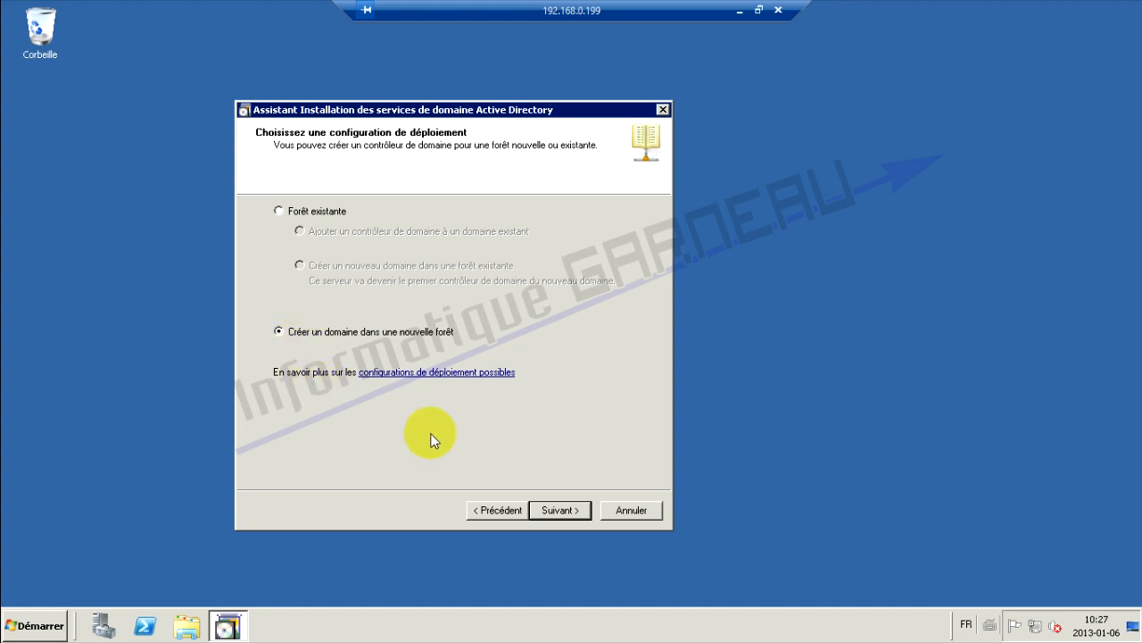
Enter informatiquegarneau.net as forest root domain and keep NetBIOS name INFORMATIQUEGAR
left_click(557, 511)
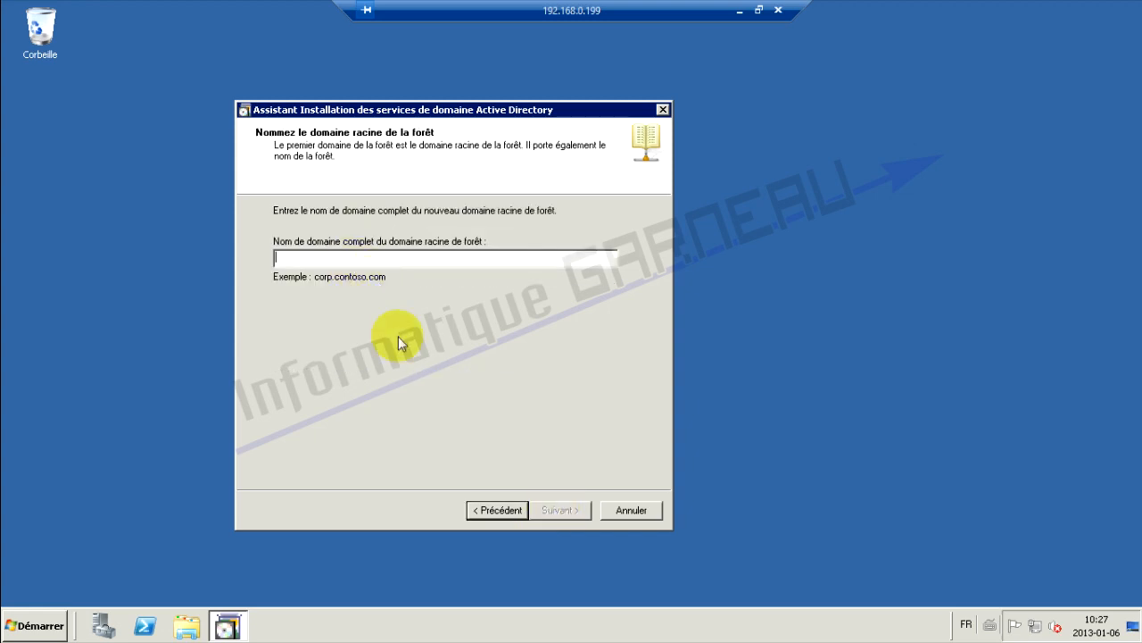
type("informa")
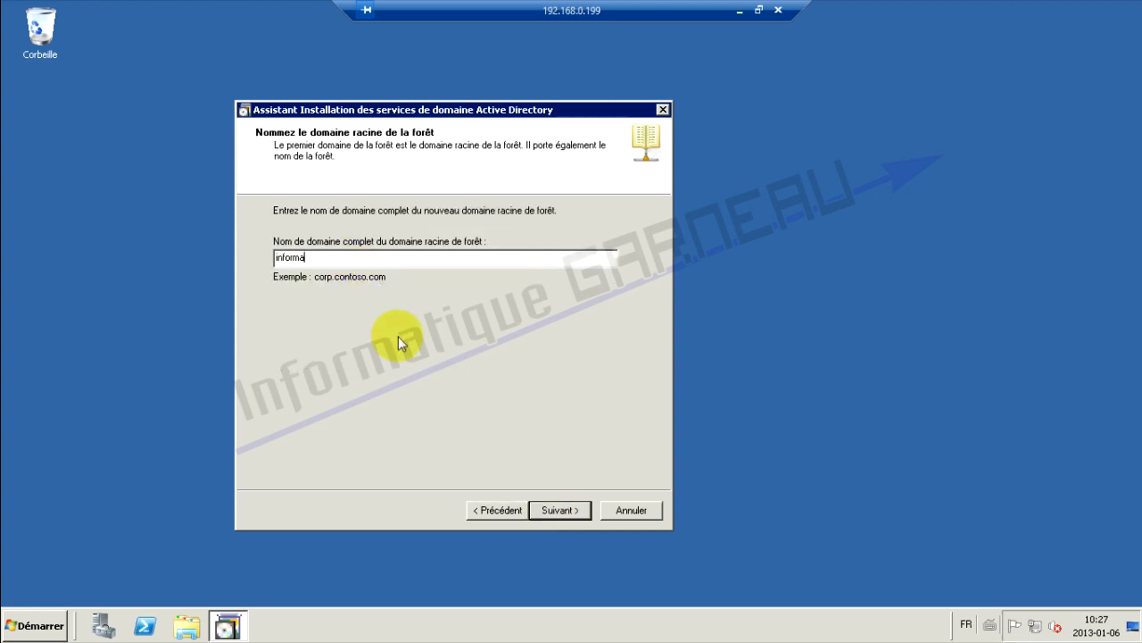
type("tiquegarneau.net")
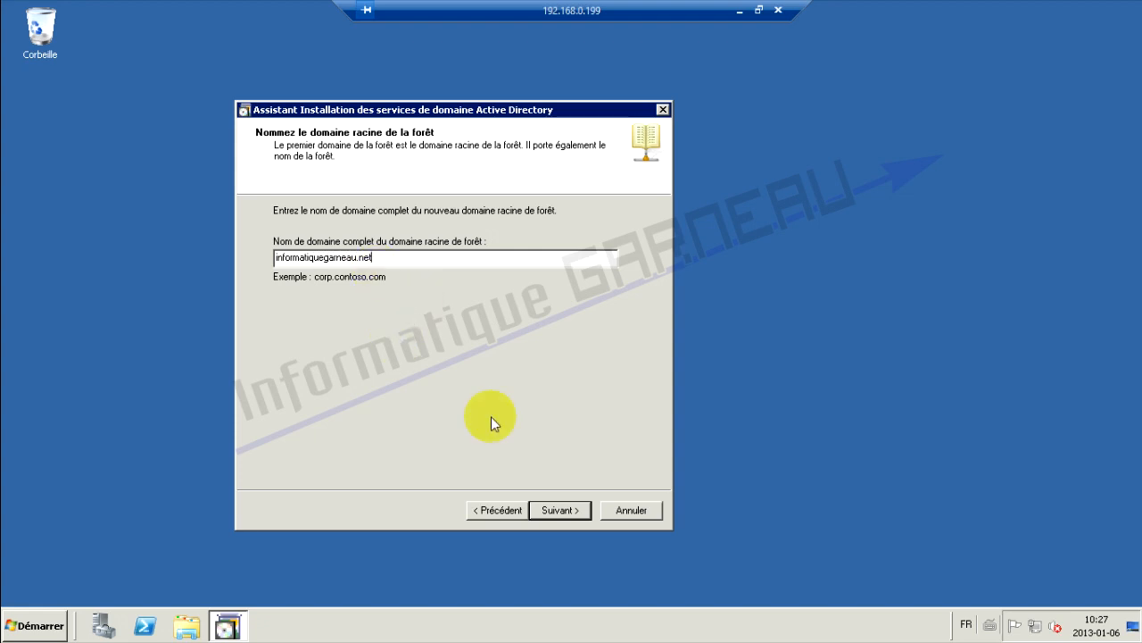
left_click(569, 516)
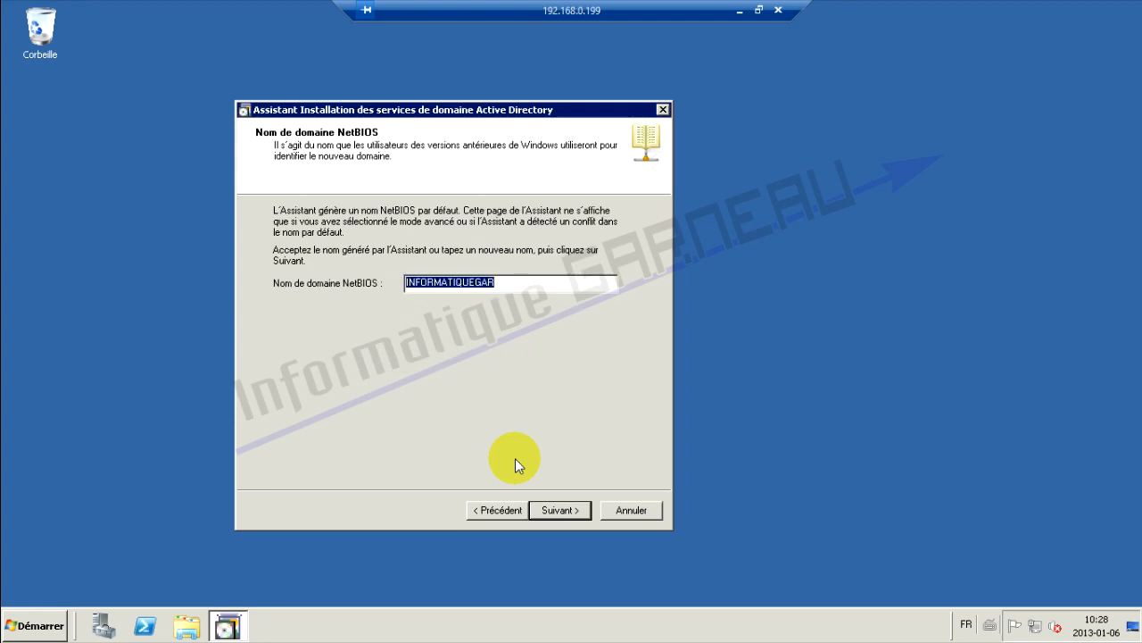
left_click(538, 284)
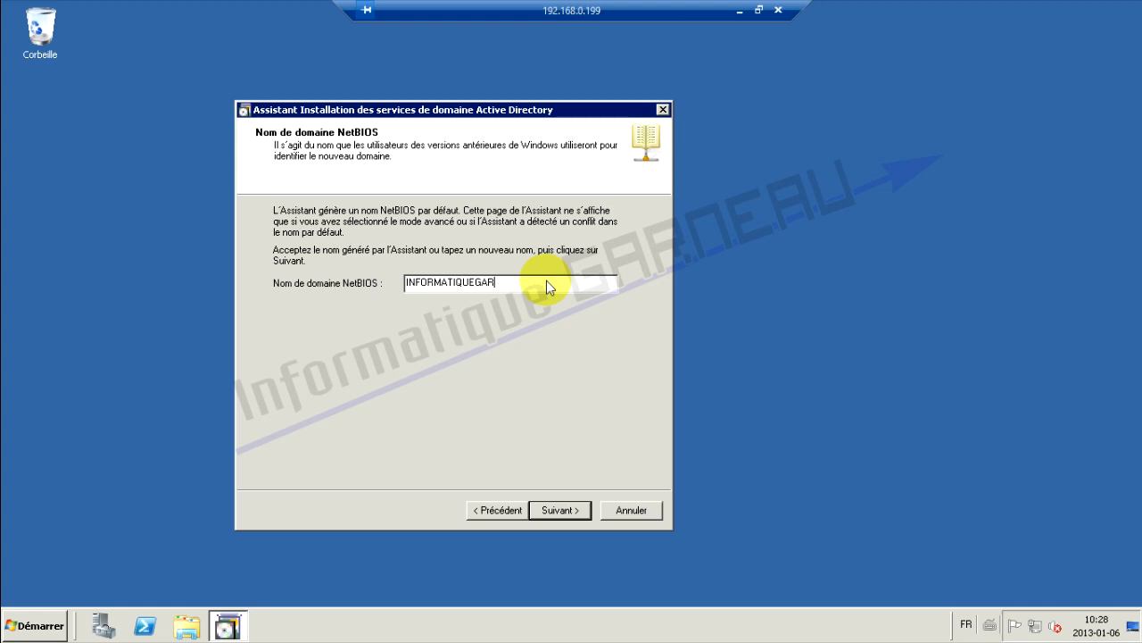
left_click(566, 513)
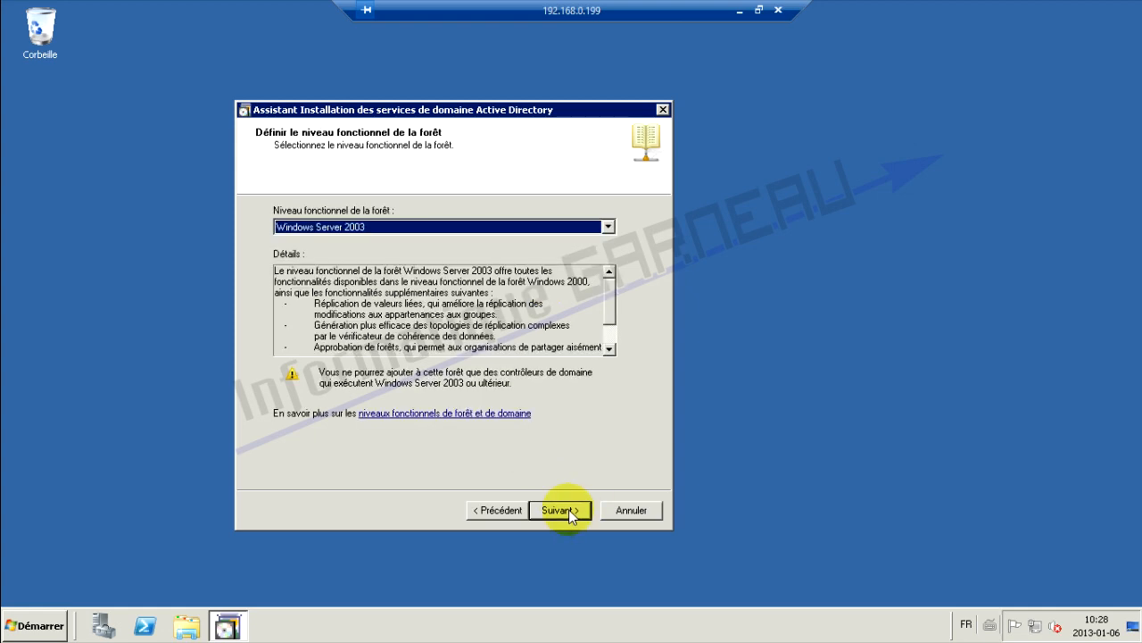
Choose Windows Server 2008 R2 as the forest functional level and continue
left_click(473, 227)
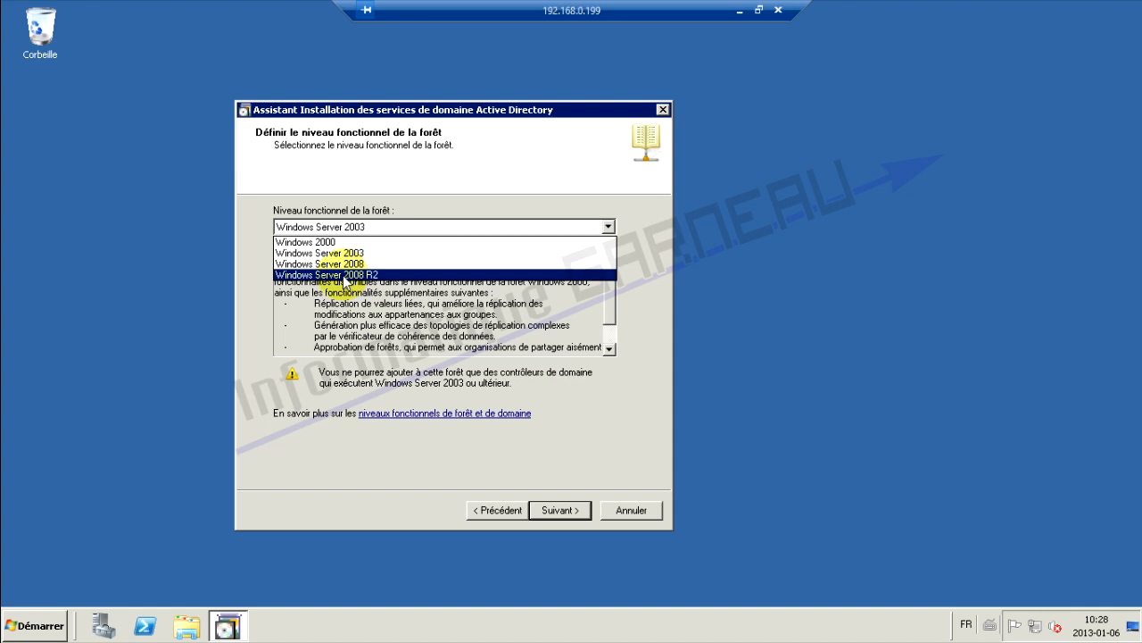
left_click(350, 275)
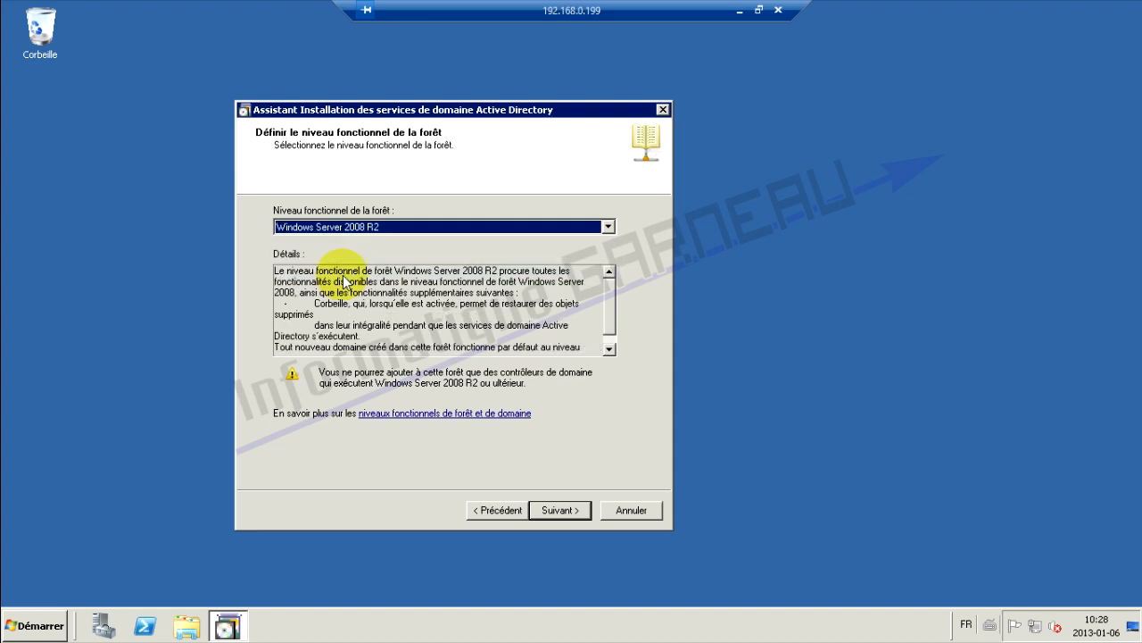
left_click(547, 224)
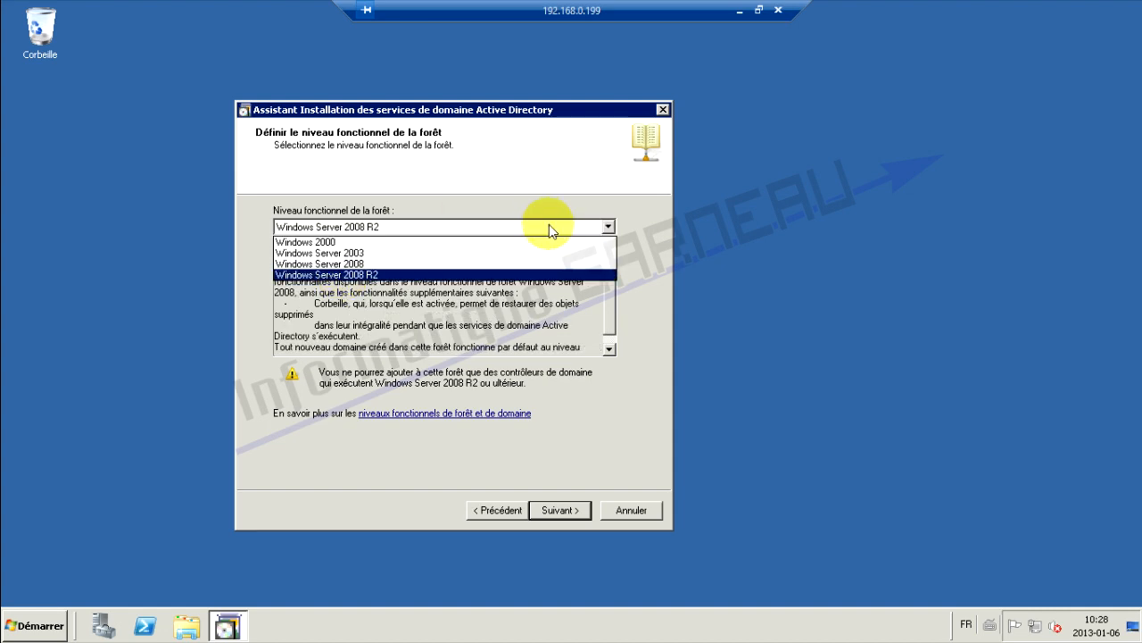
left_click(381, 275)
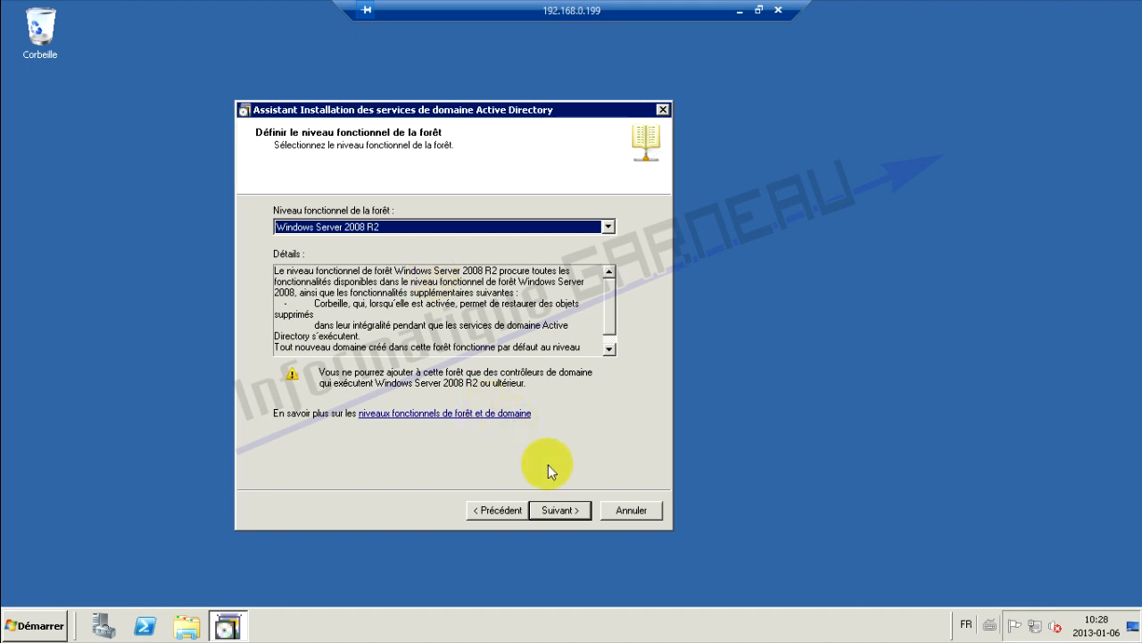
left_click(561, 511)
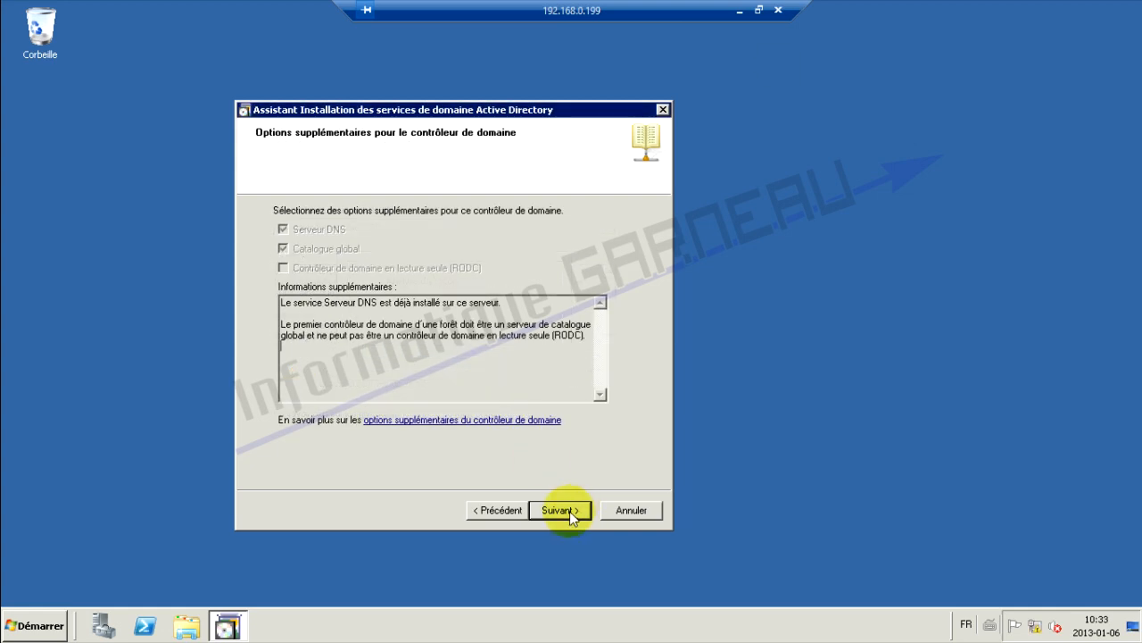
Accept the DNS Server and Global Catalog options for the domain controller
left_click(572, 519)
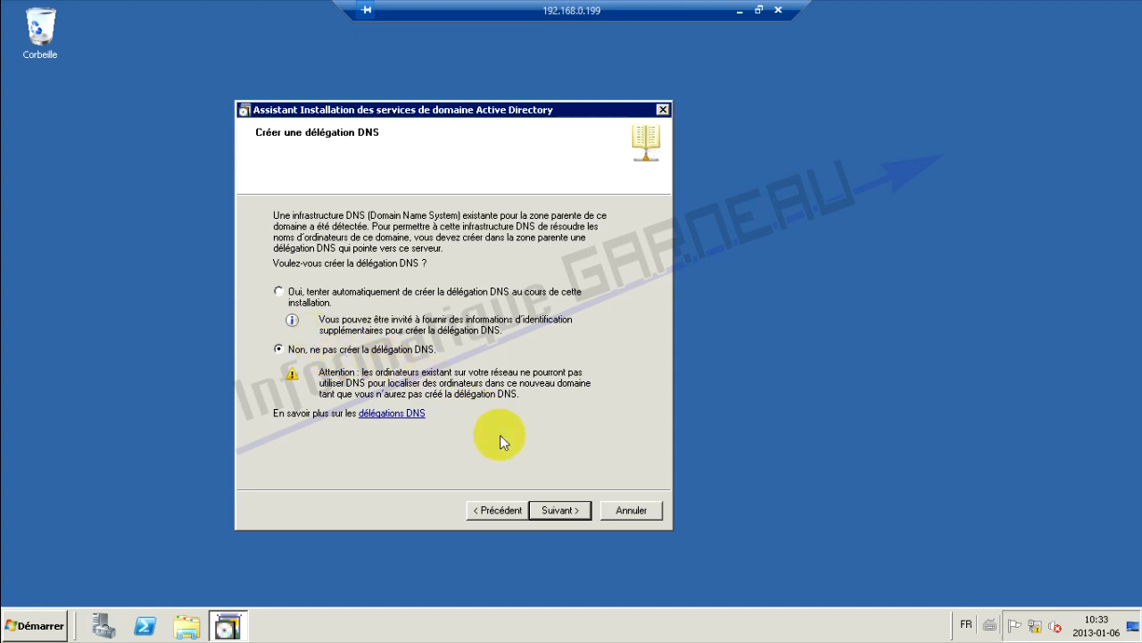
Skip the DNS delegation, keep default database and SYSVOL folders, and set the restore-mode password
left_click(560, 512)
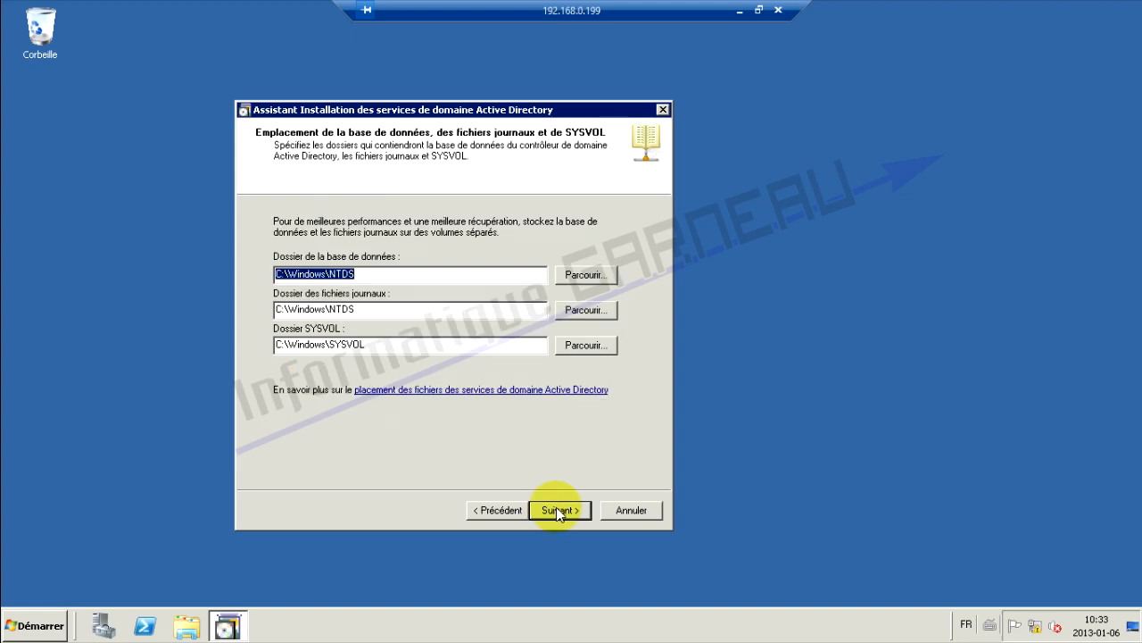
left_click(559, 512)
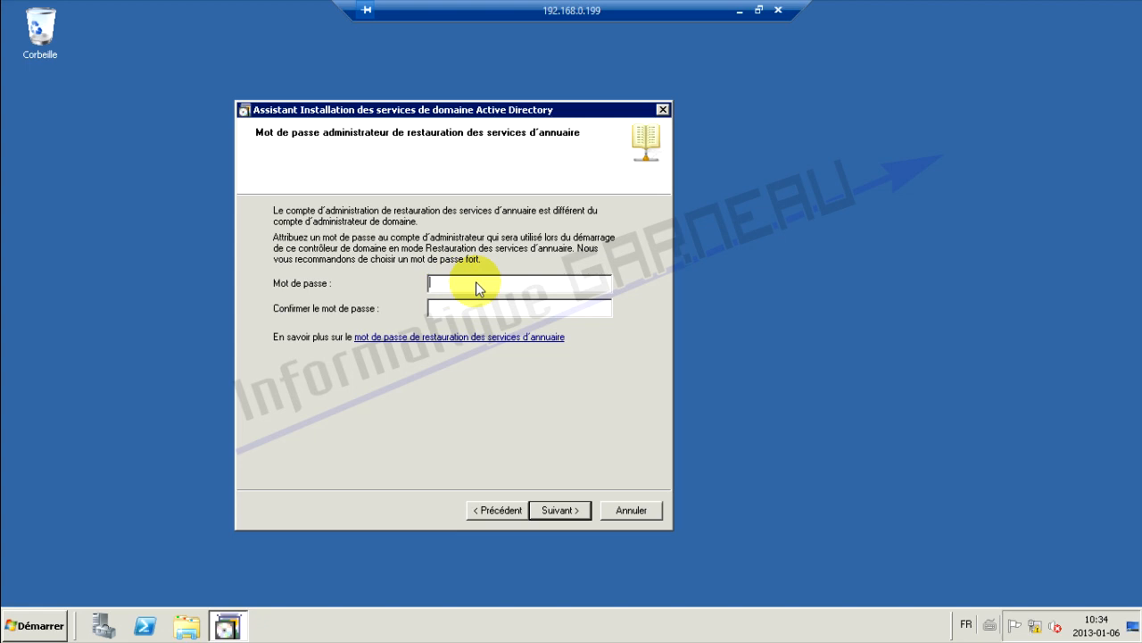
type("P")
type("•••••••••")
key("Tab")
type("••••••••••")
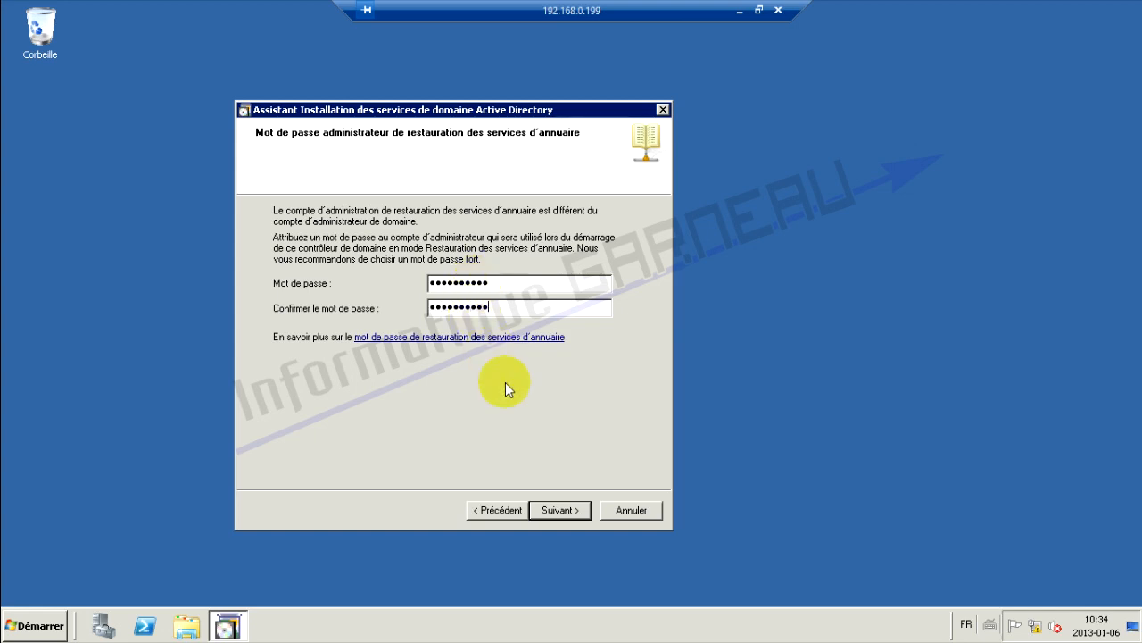
left_click(572, 512)
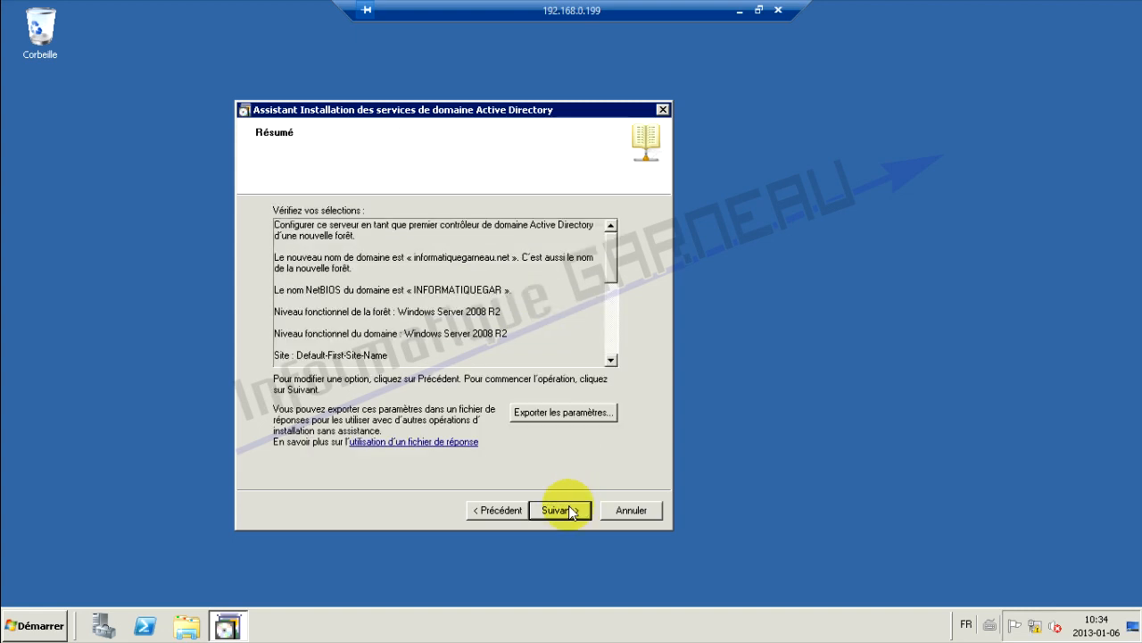
Install AD DS, dismiss the existing DNS zone notice, and restart the server
left_click(571, 510)
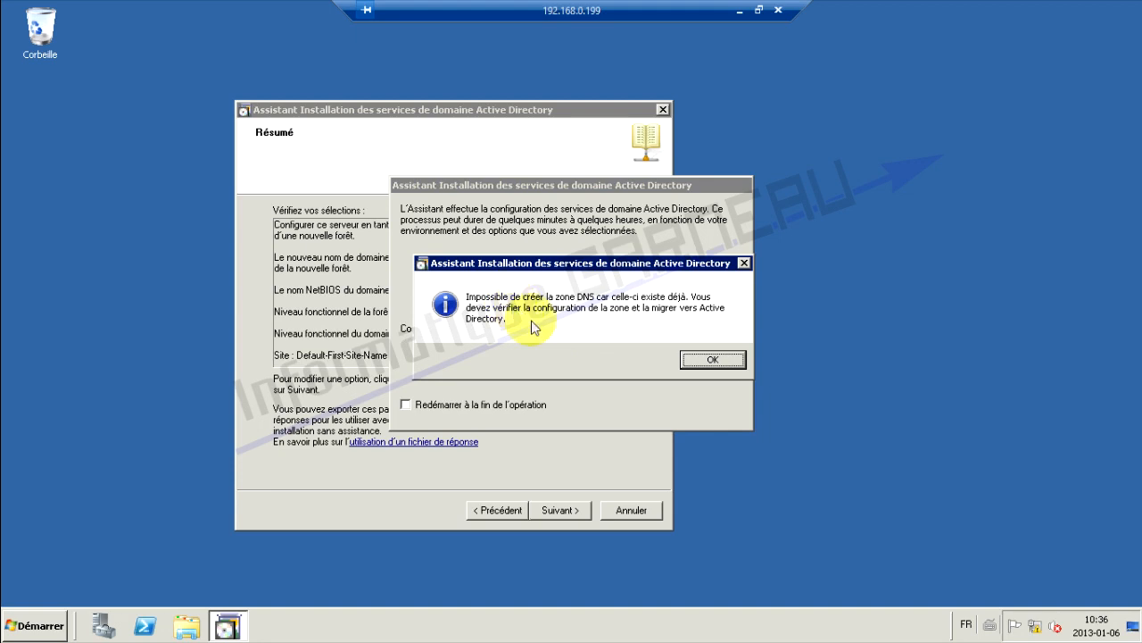
left_click(711, 359)
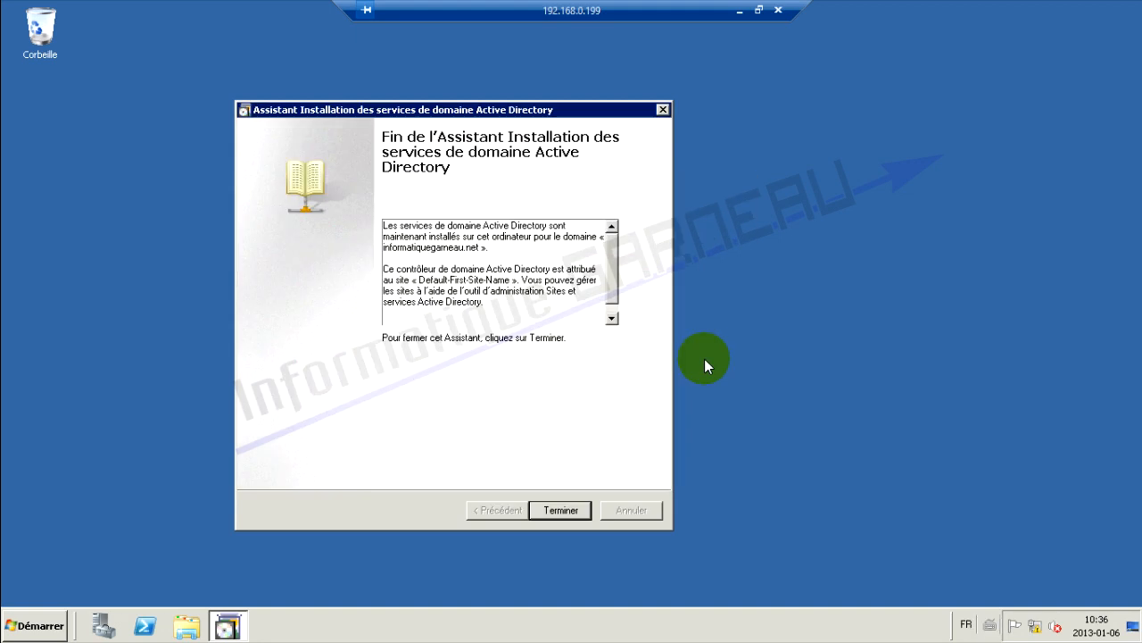
left_click(553, 516)
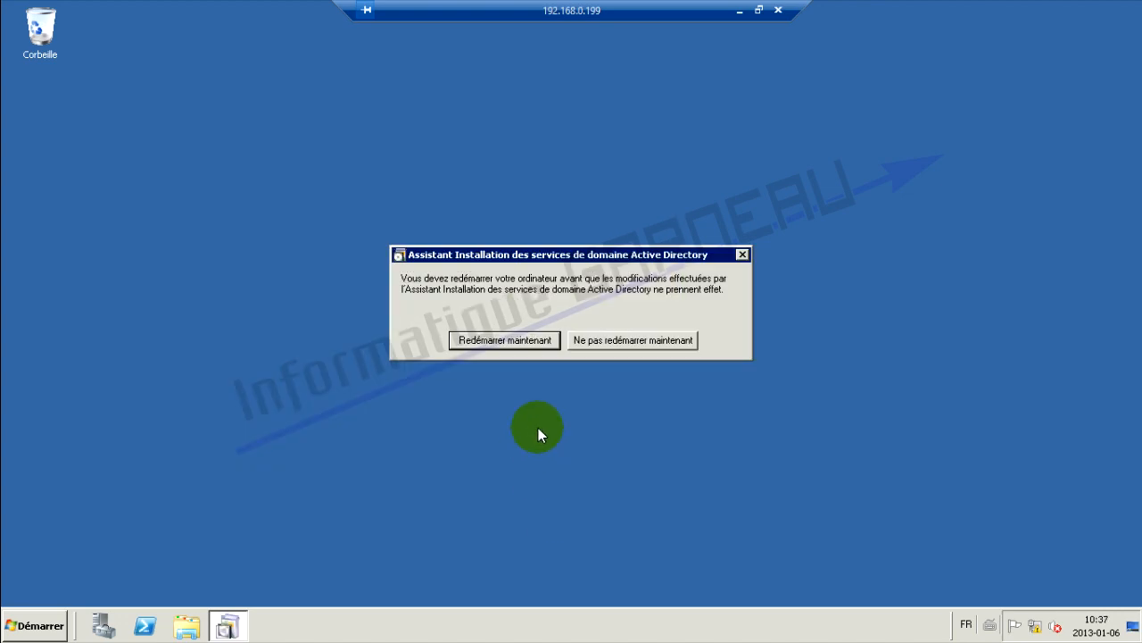
left_click(492, 343)
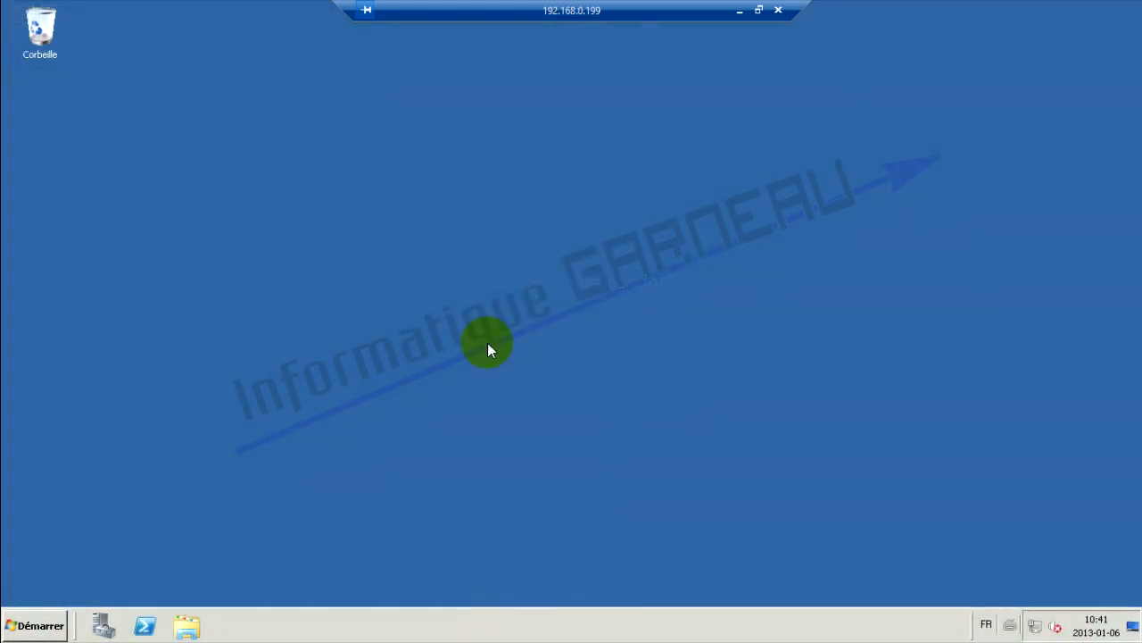
Launch Active Directory Users and Computers maximized and expand the informatiquegarneau.net domain
left_click(34, 624)
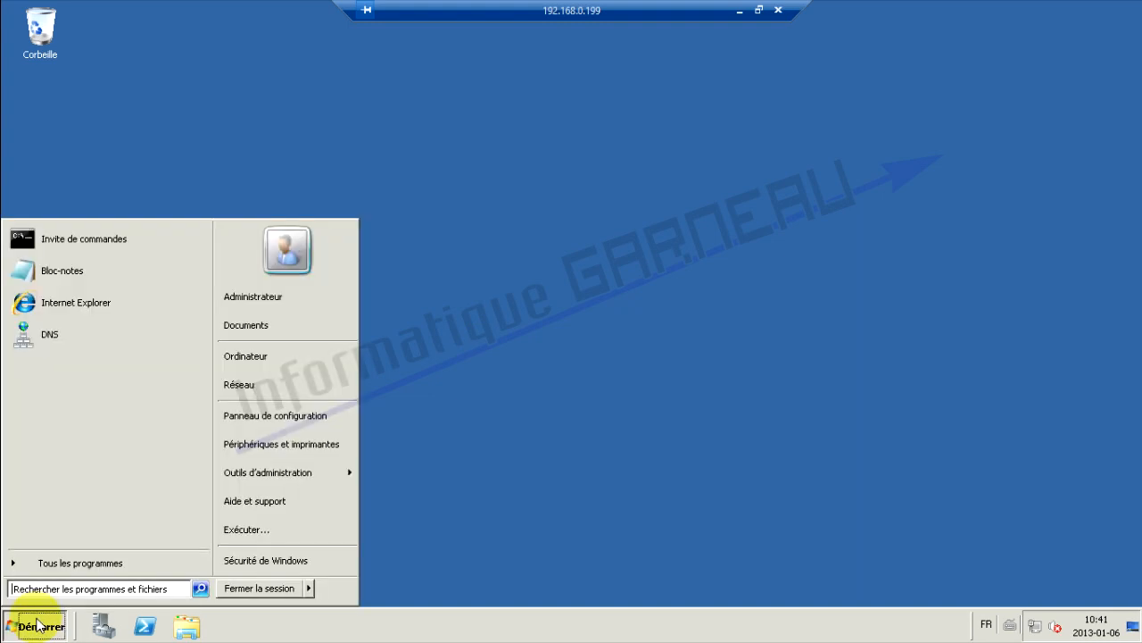
mouse_move(298, 483)
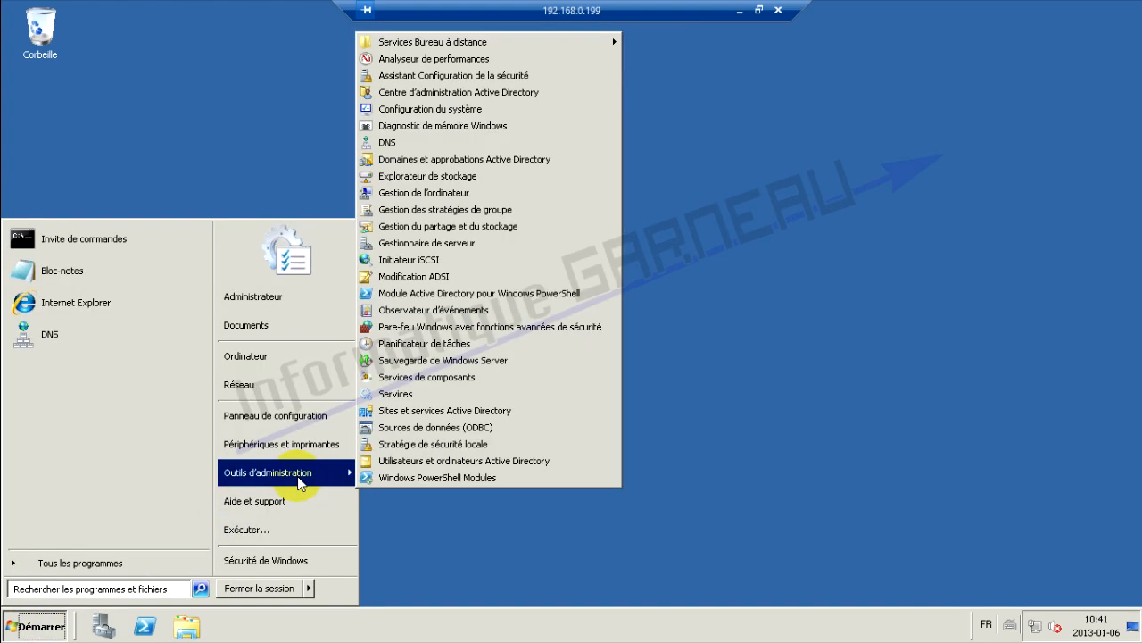
left_click(396, 463)
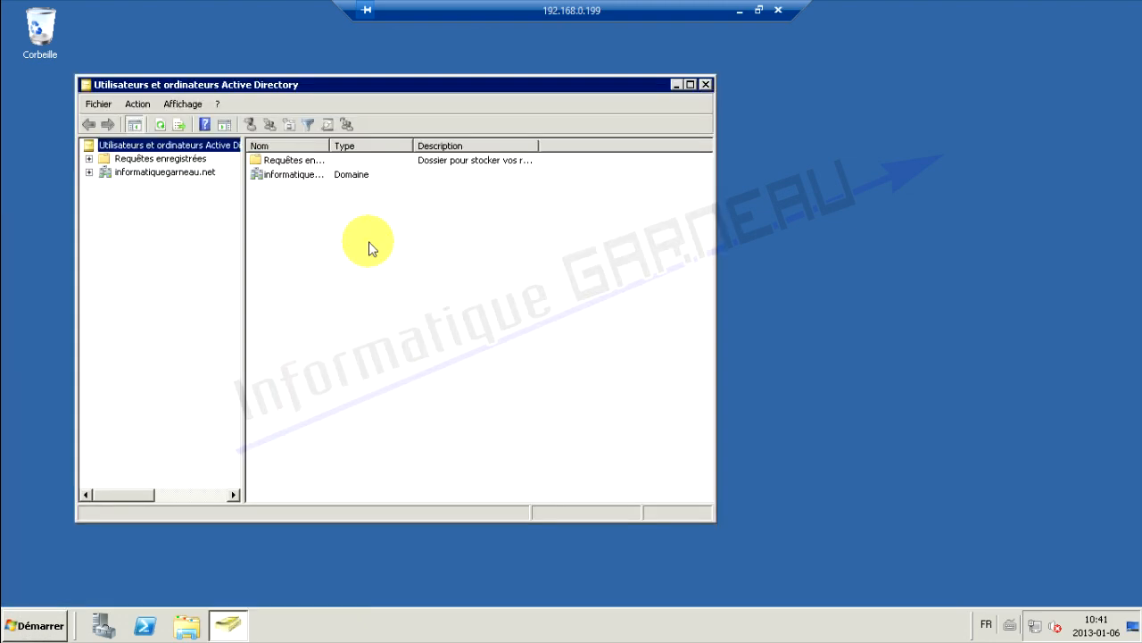
left_click(691, 86)
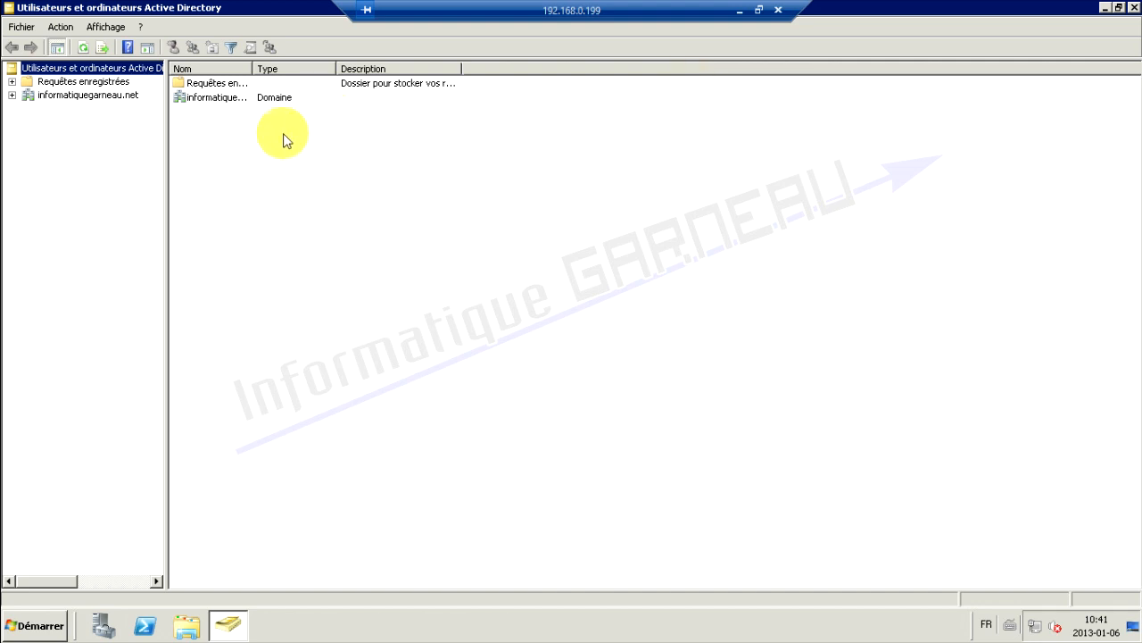
left_click(13, 96)
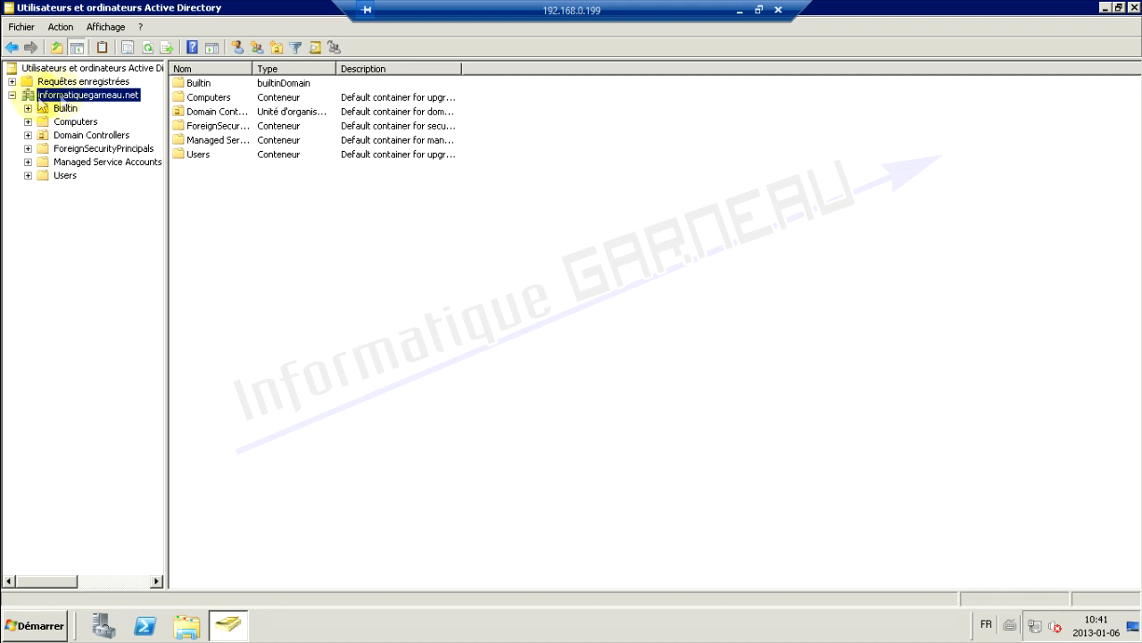
Create an organizational unit named Residance under the domain and select it
right_click(75, 97)
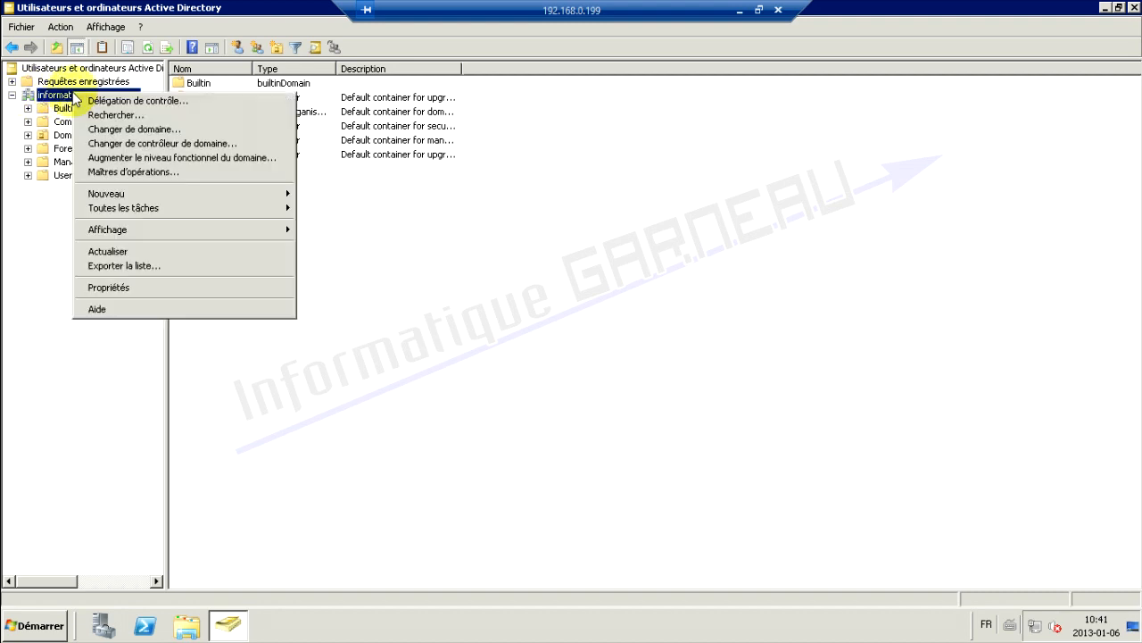
mouse_move(205, 205)
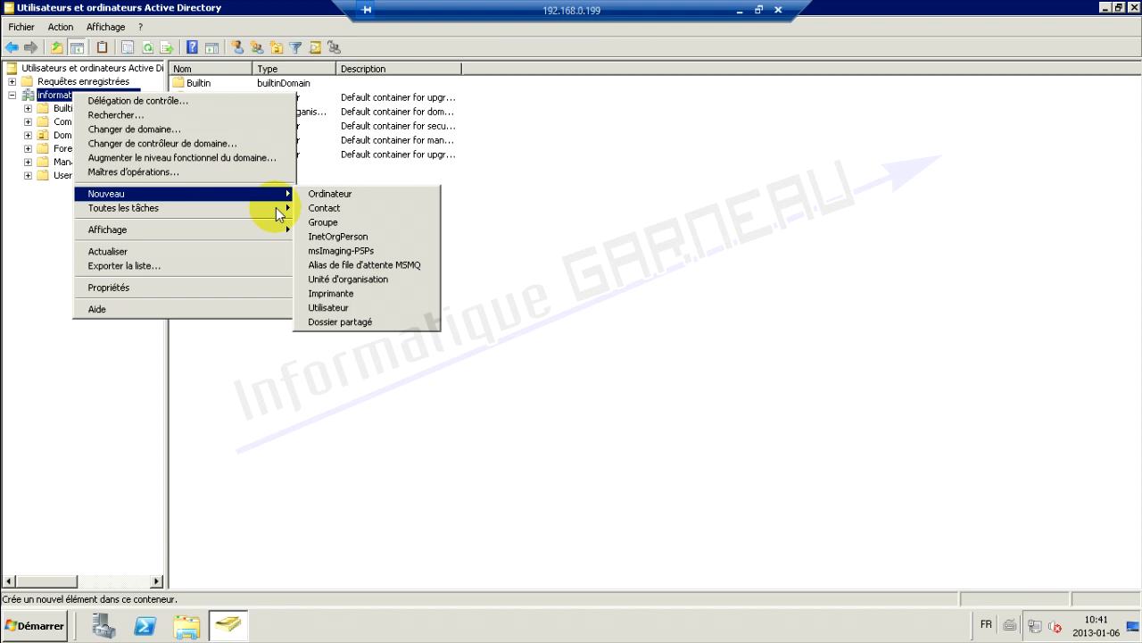
left_click(348, 280)
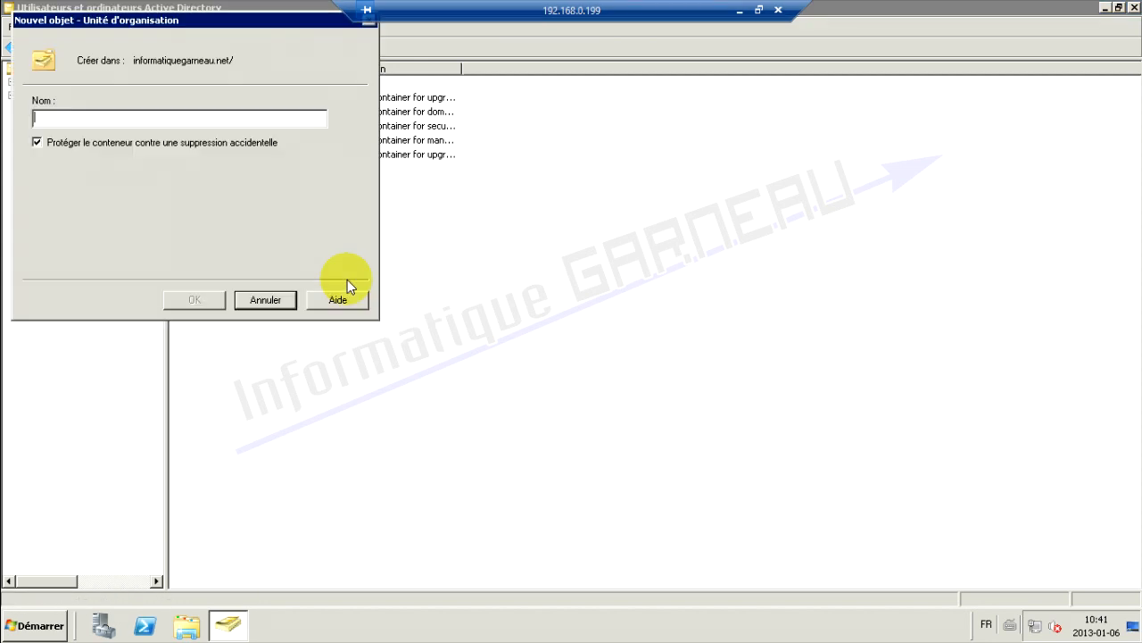
left_click_drag(156, 19, 305, 179)
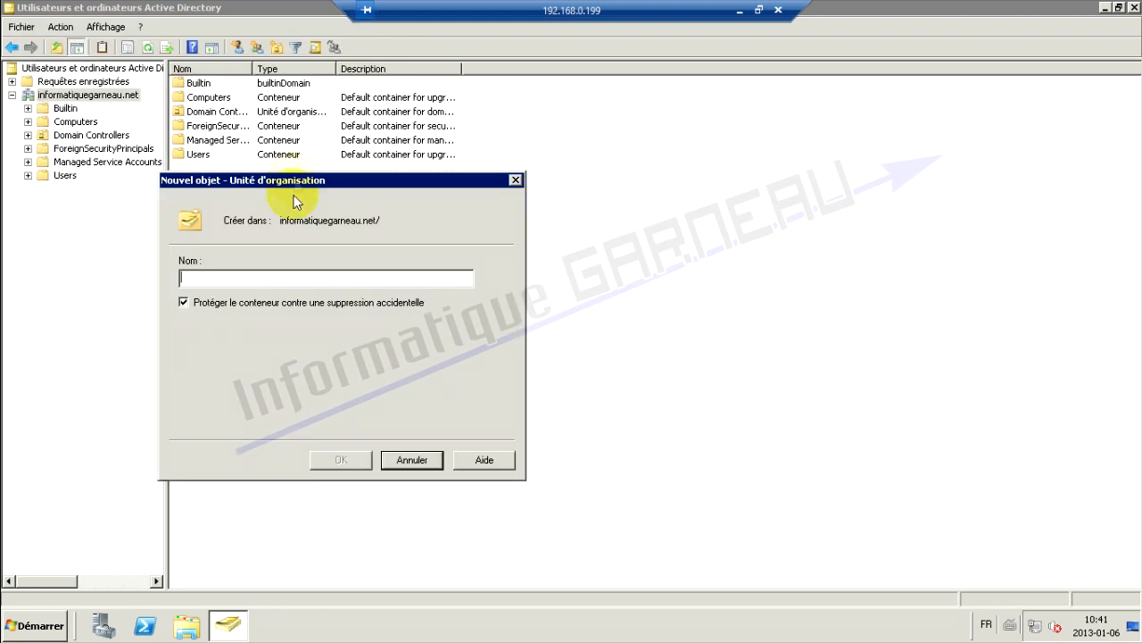
type("Residance")
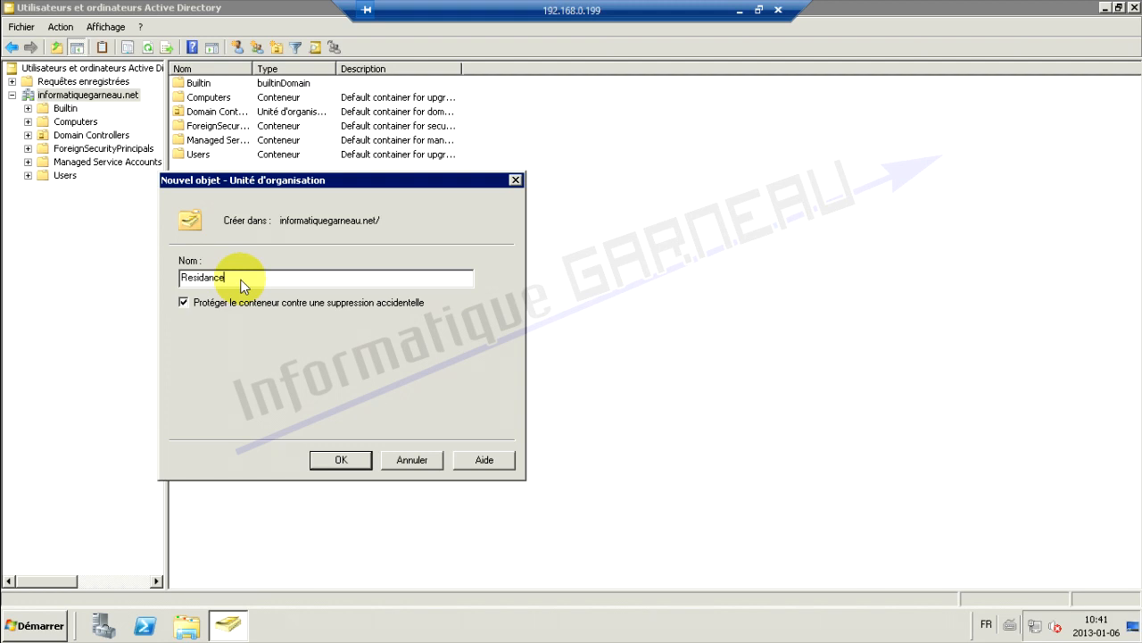
left_click(348, 463)
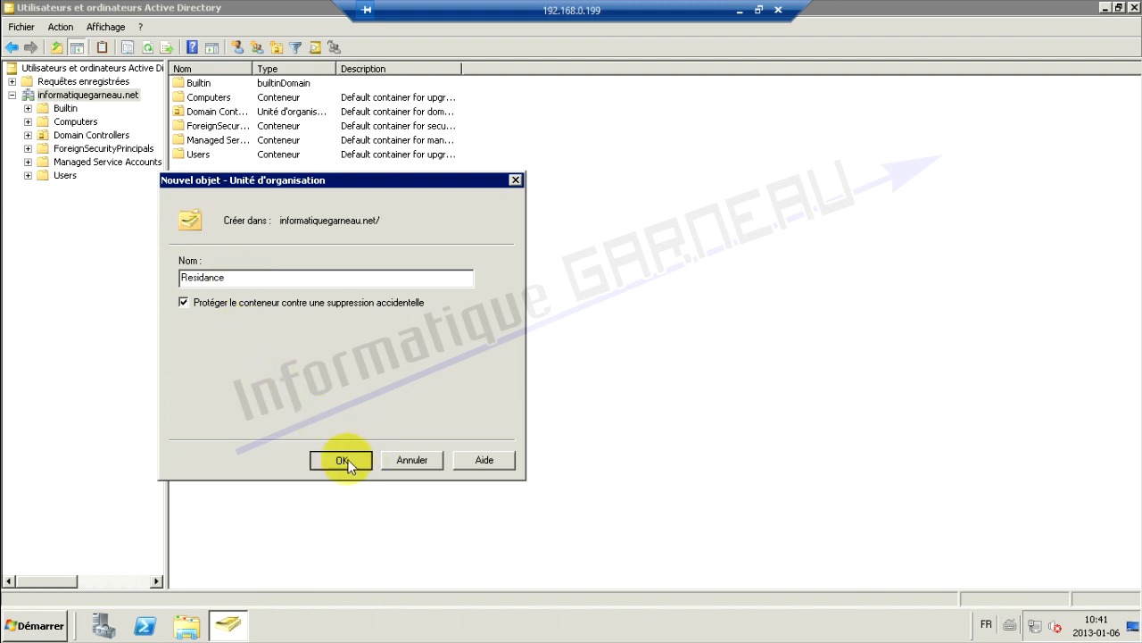
right_click(54, 186)
left_click(48, 224)
Start a new user in Residance, entering the first name, last name and logon name
right_click(64, 193)
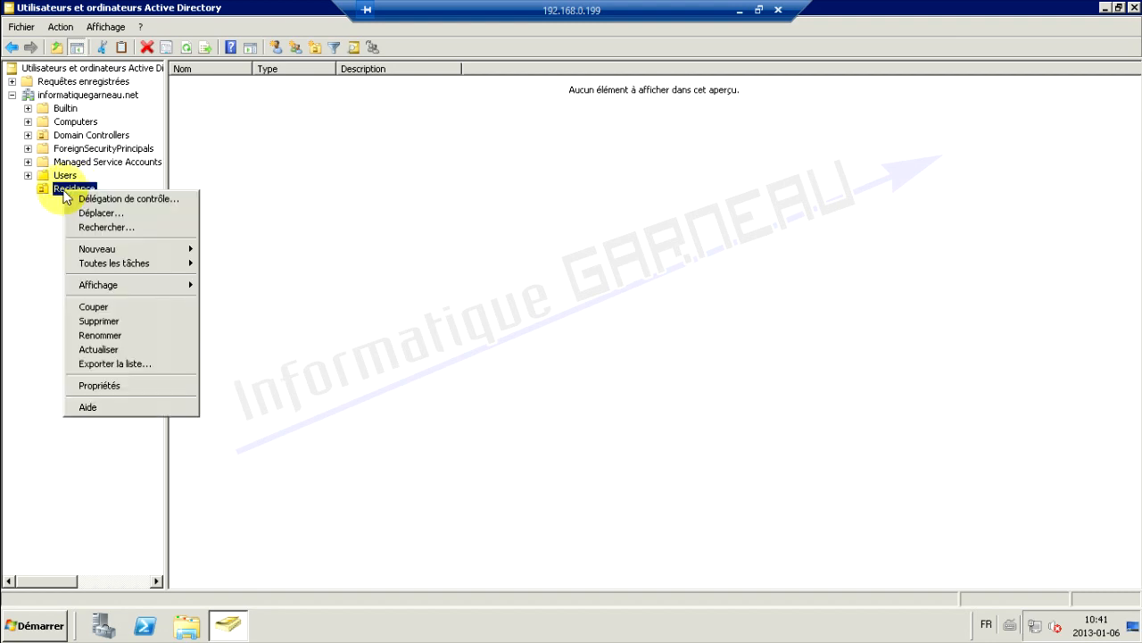
mouse_move(158, 253)
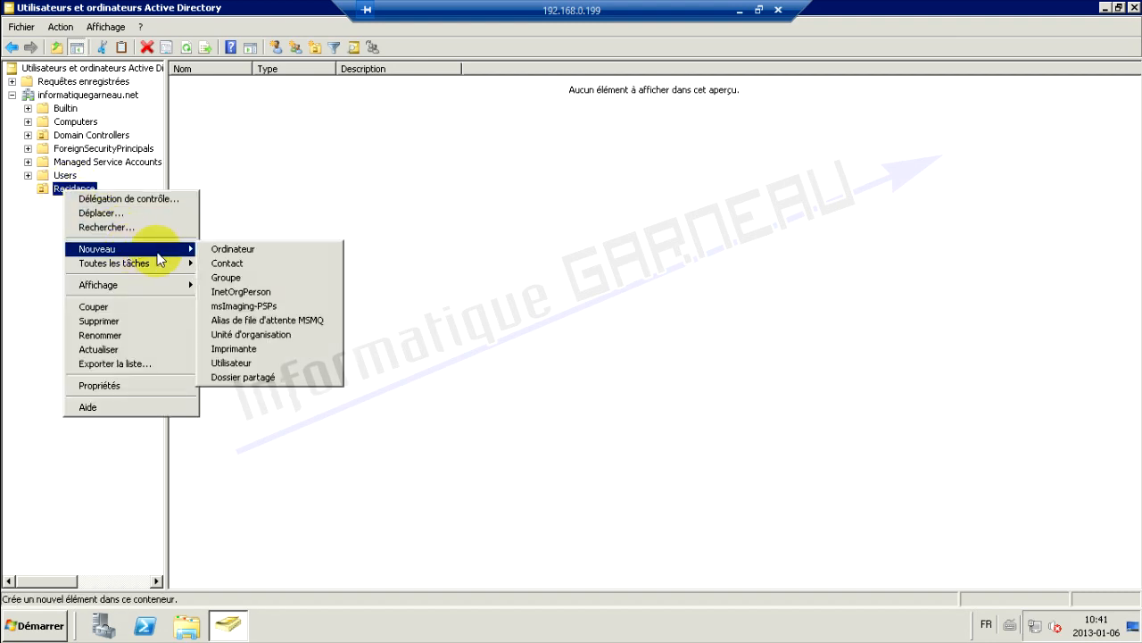
left_click(243, 365)
type("Pascal")
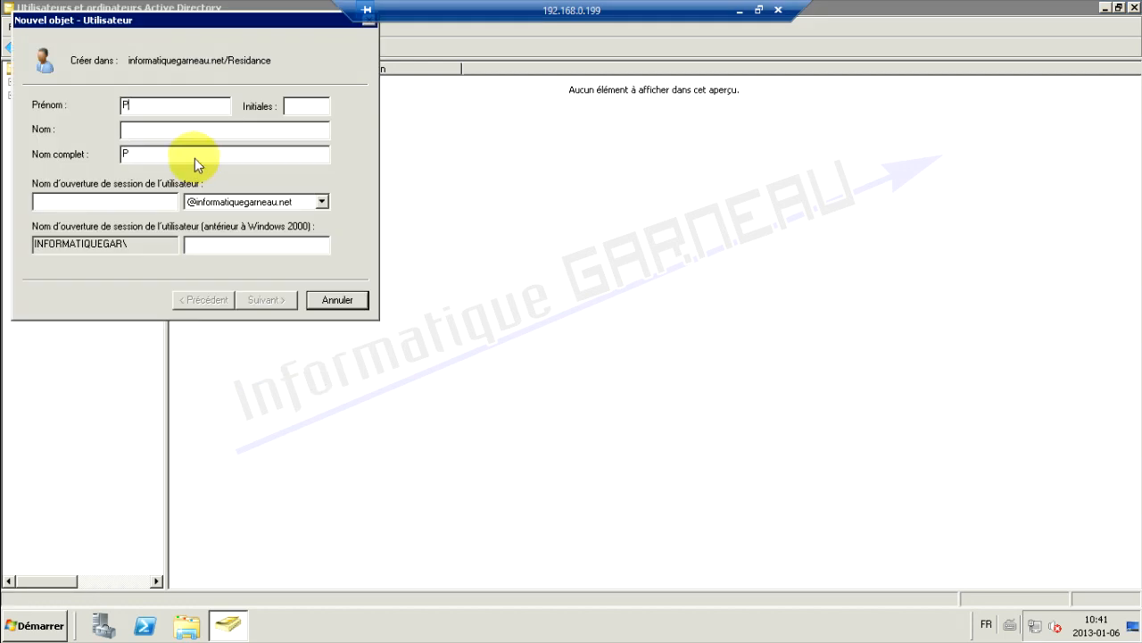
key("Tab")
type("Garneau")
key("Tab")
key("Tab")
type("garneaup")
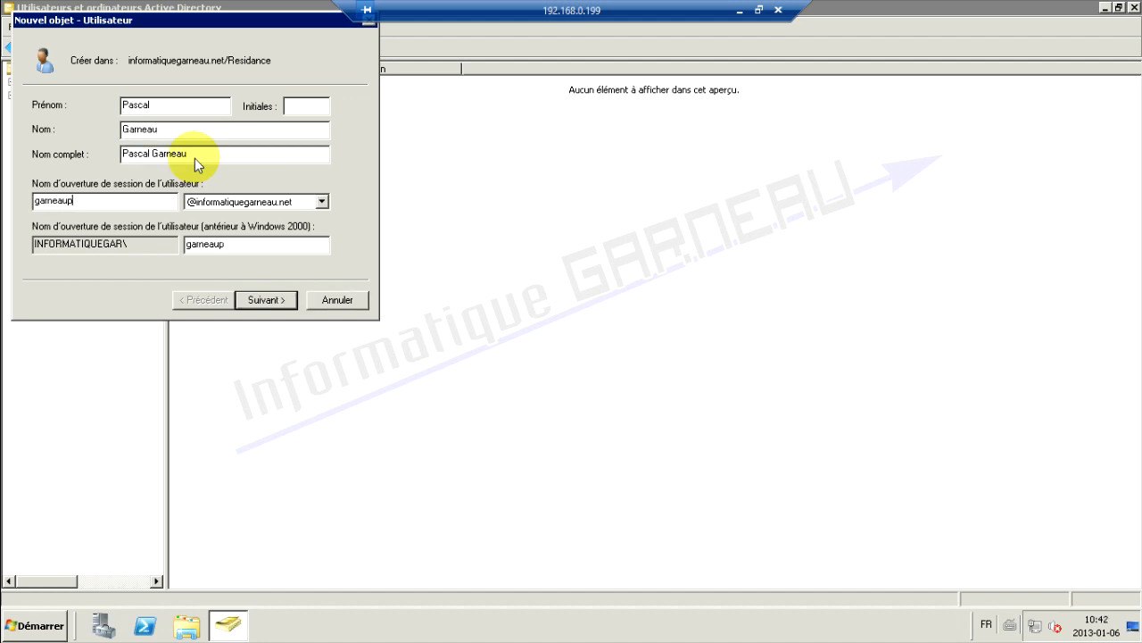
left_click(275, 299)
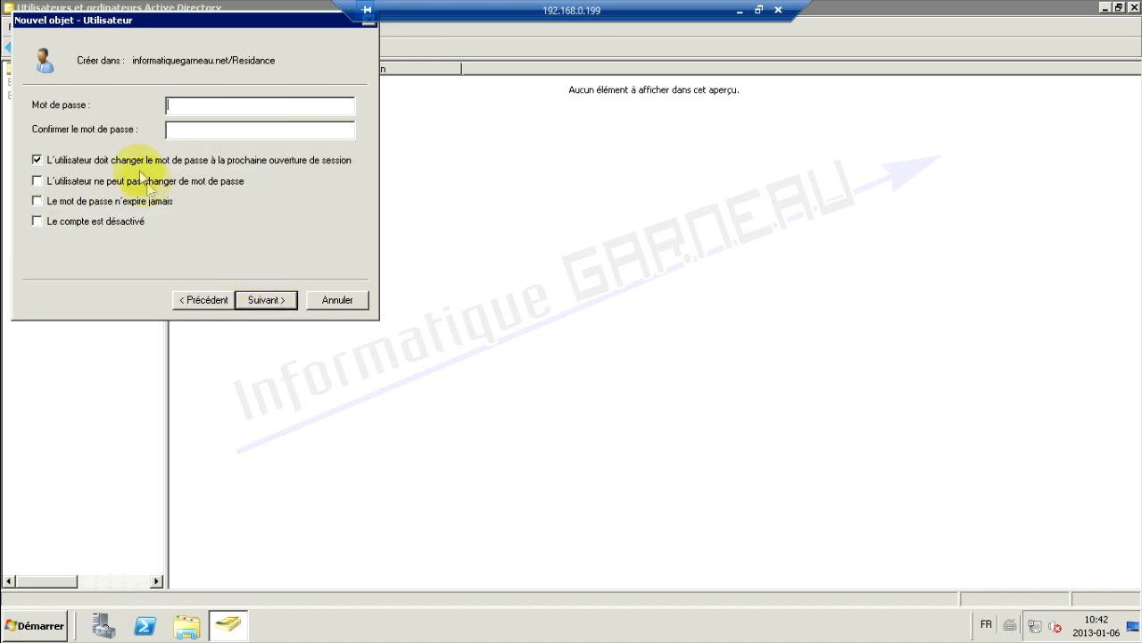
Set and confirm the user's password, untick 'must change password', and finish
type("Pas")
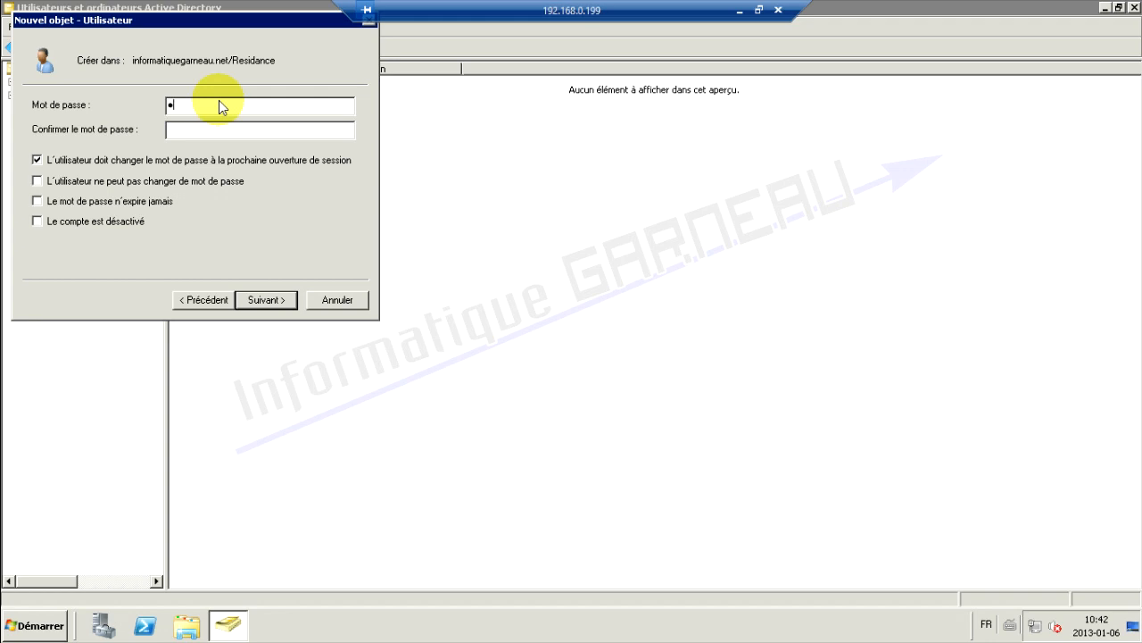
type("•••••••")
key("Tab")
type("••••••••••")
left_click(55, 161)
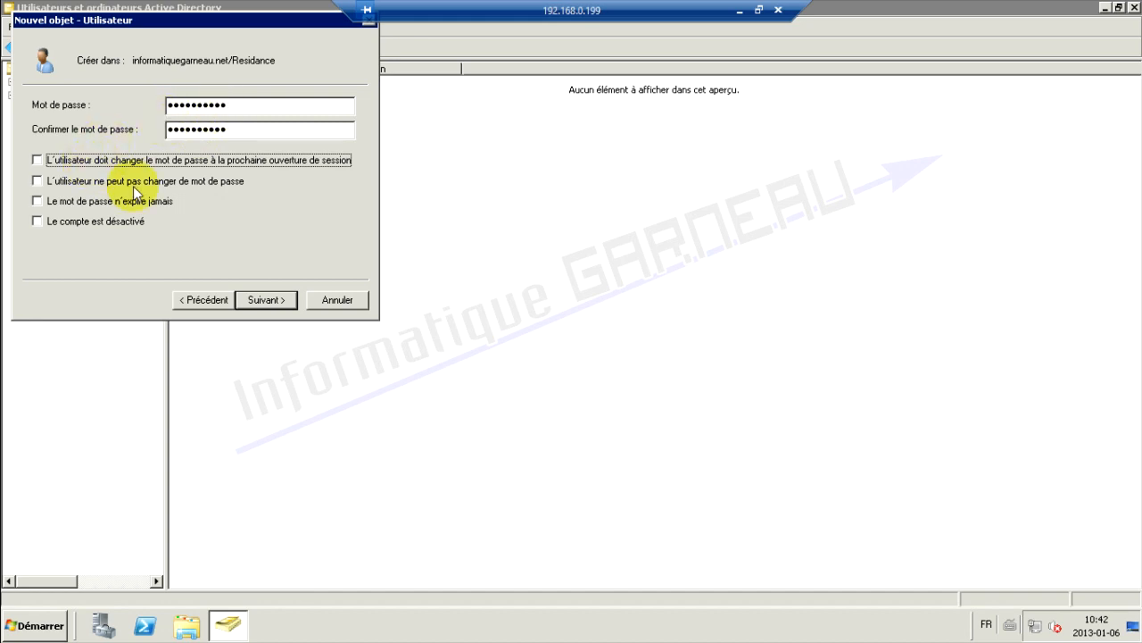
left_click(266, 300)
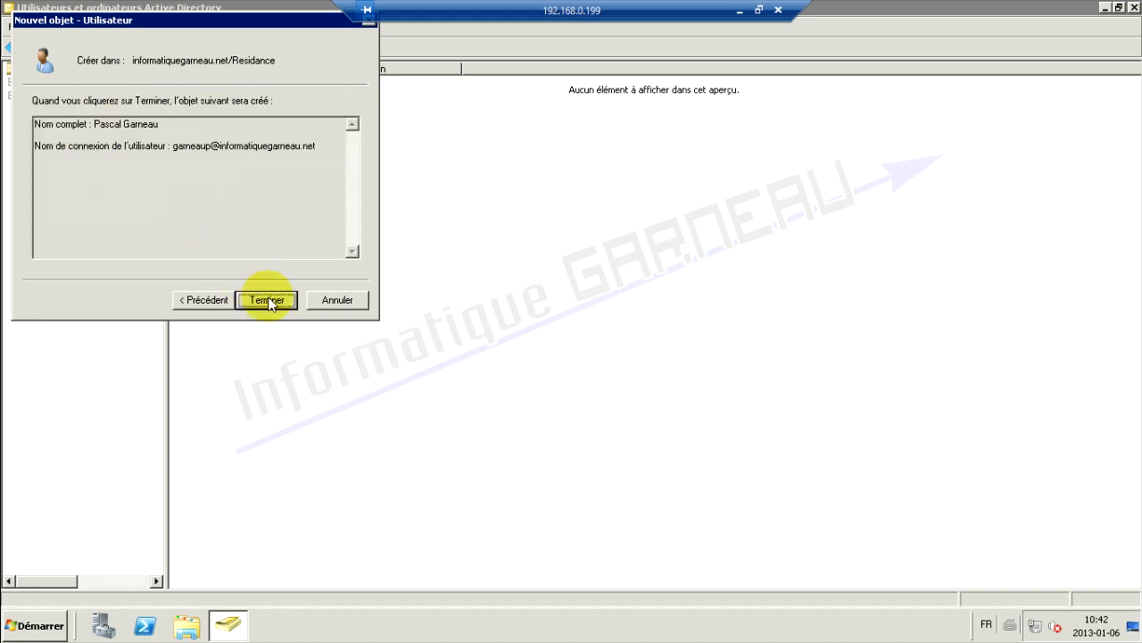
left_click(268, 300)
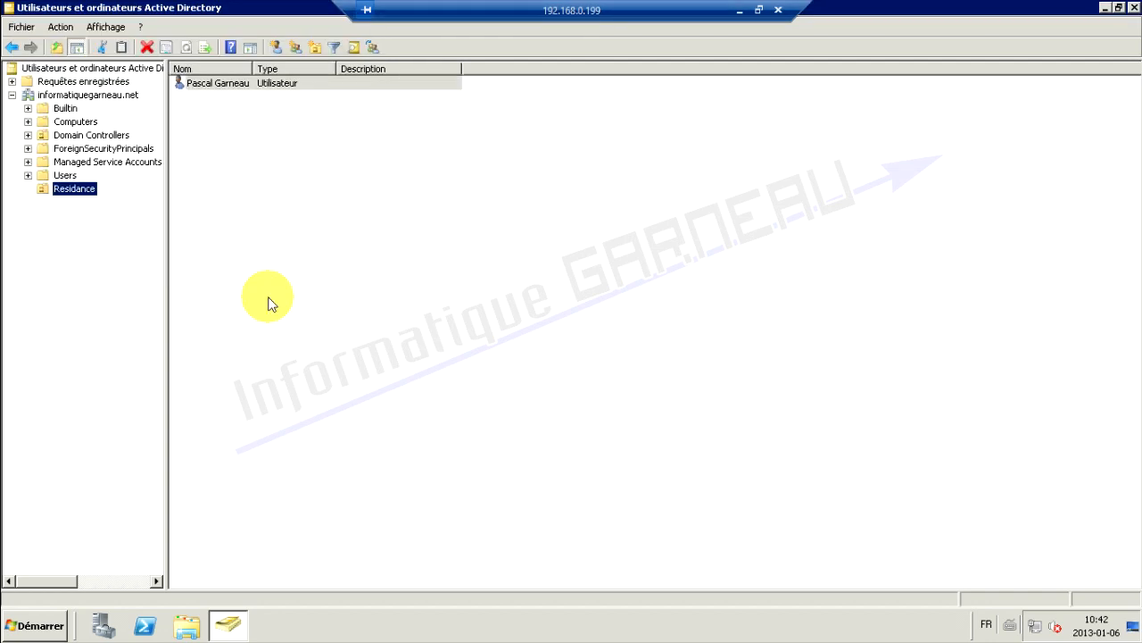
In the new user's properties, set the Profil home folder to connect as drive Z:
left_click_drag(253, 69, 268, 68)
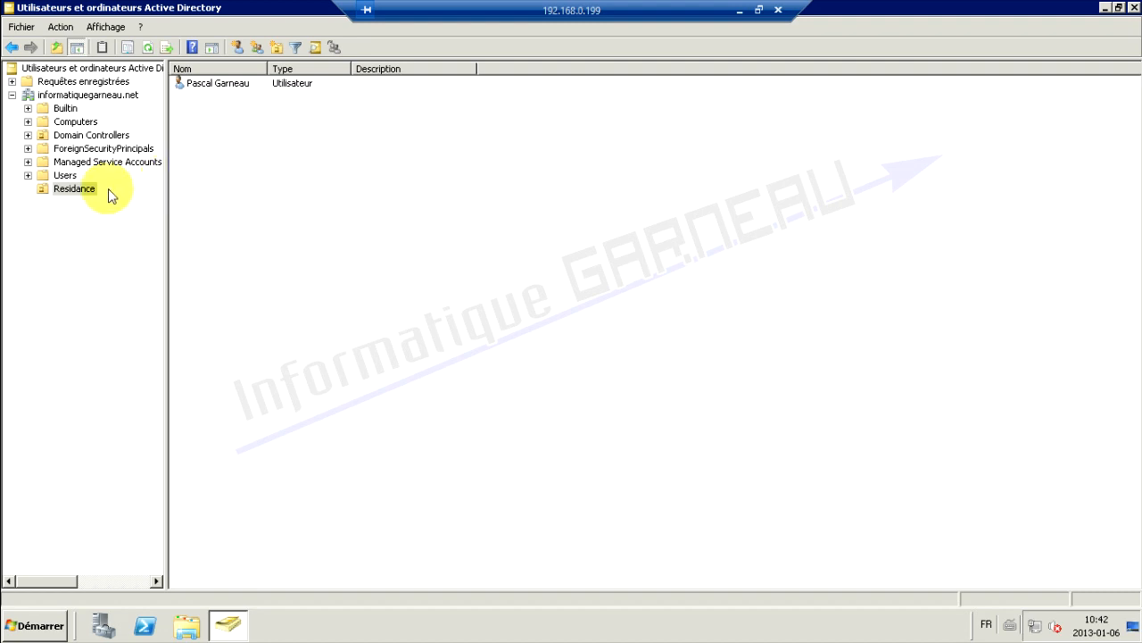
double_click(219, 85)
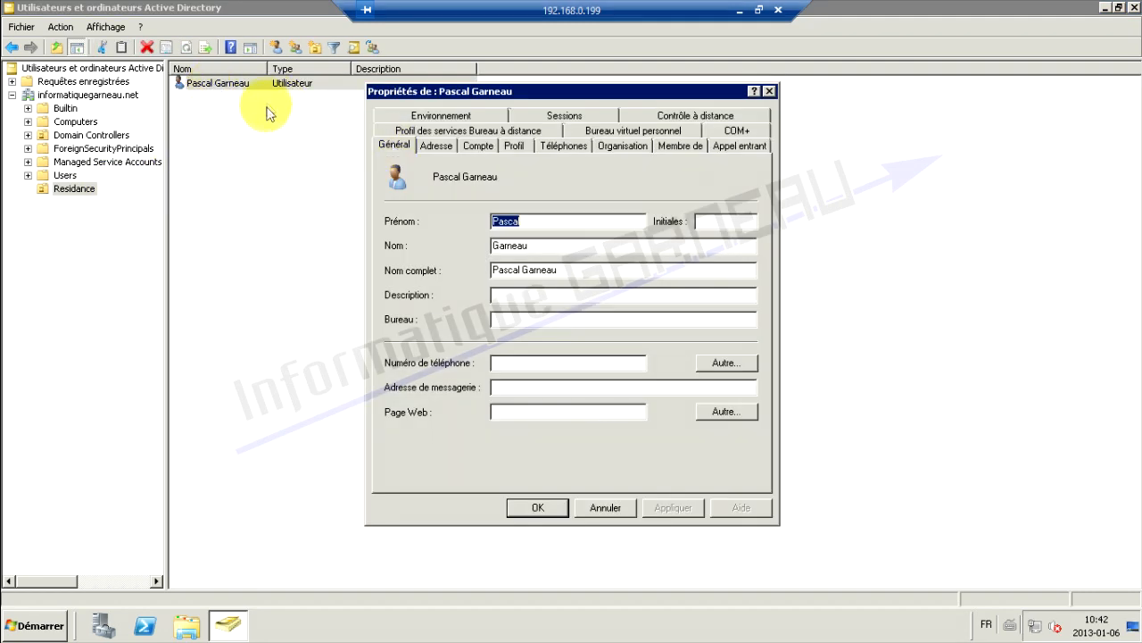
left_click(476, 147)
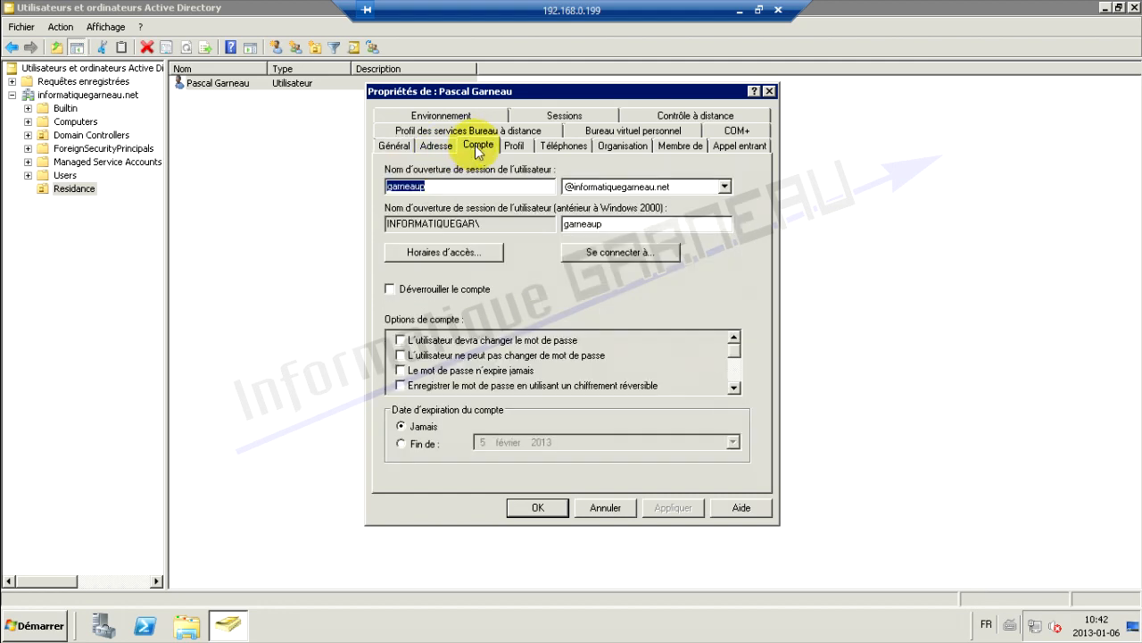
left_click(515, 148)
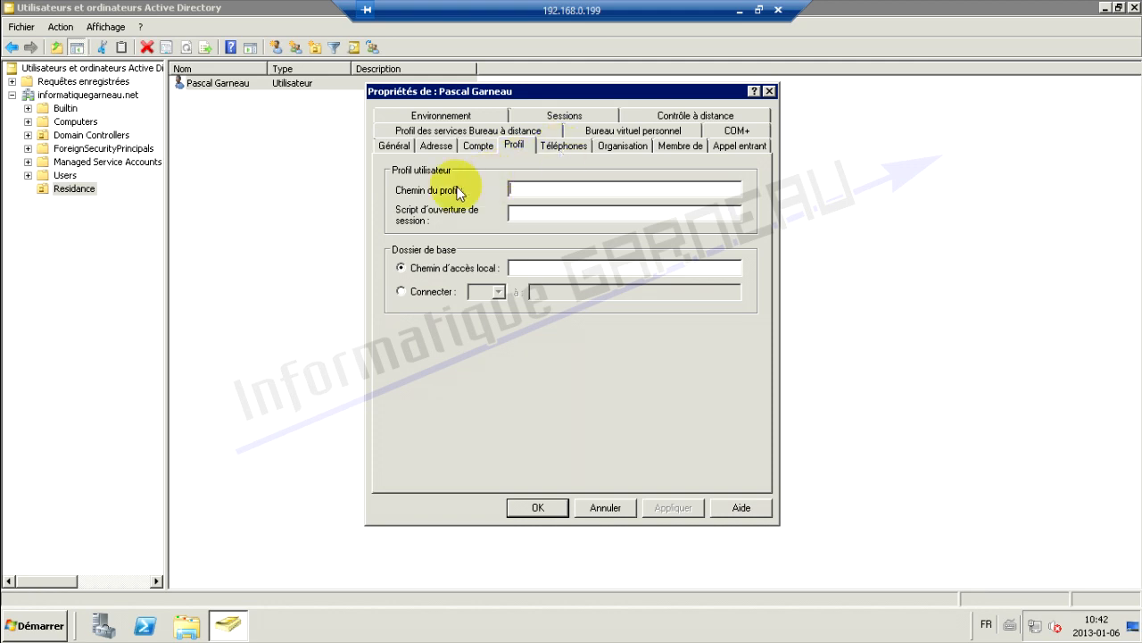
left_click(433, 292)
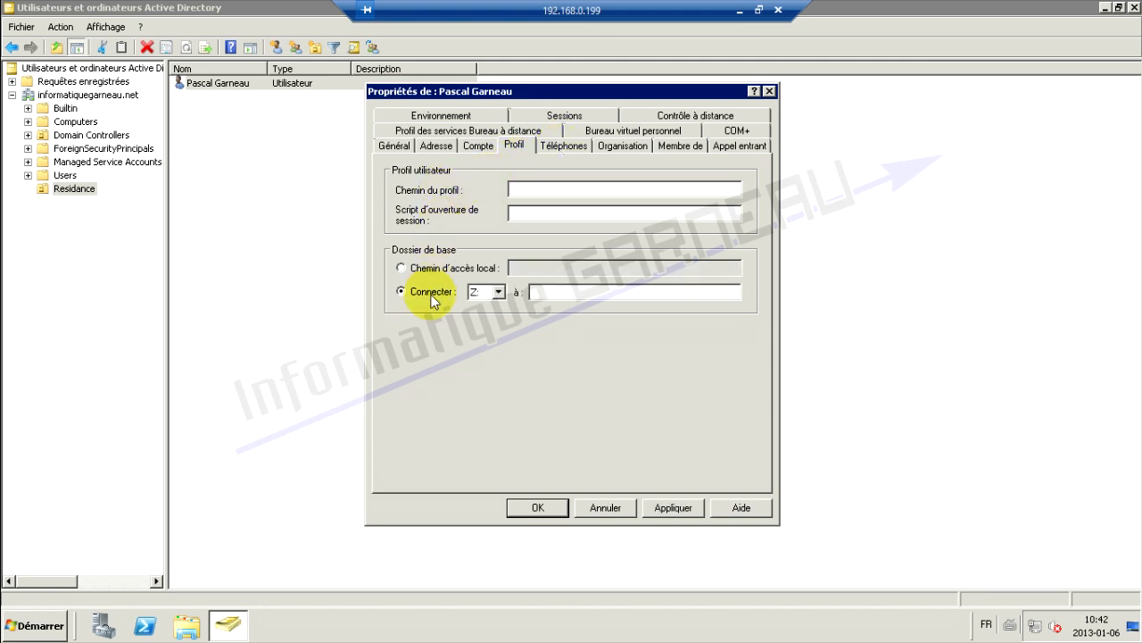
left_click(499, 292)
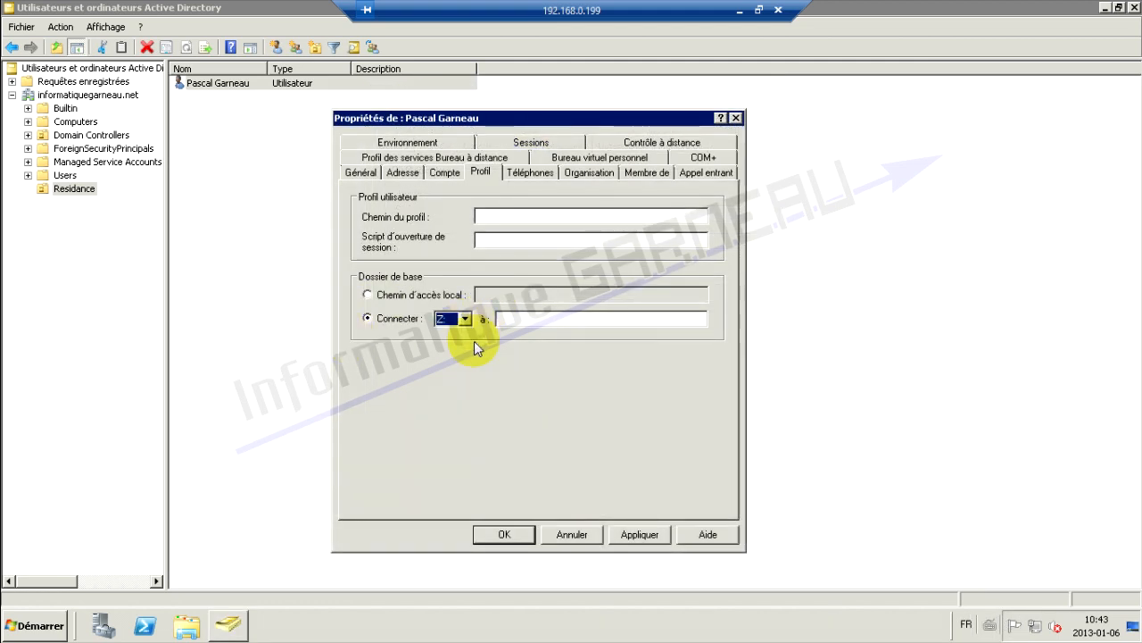
left_click(499, 321)
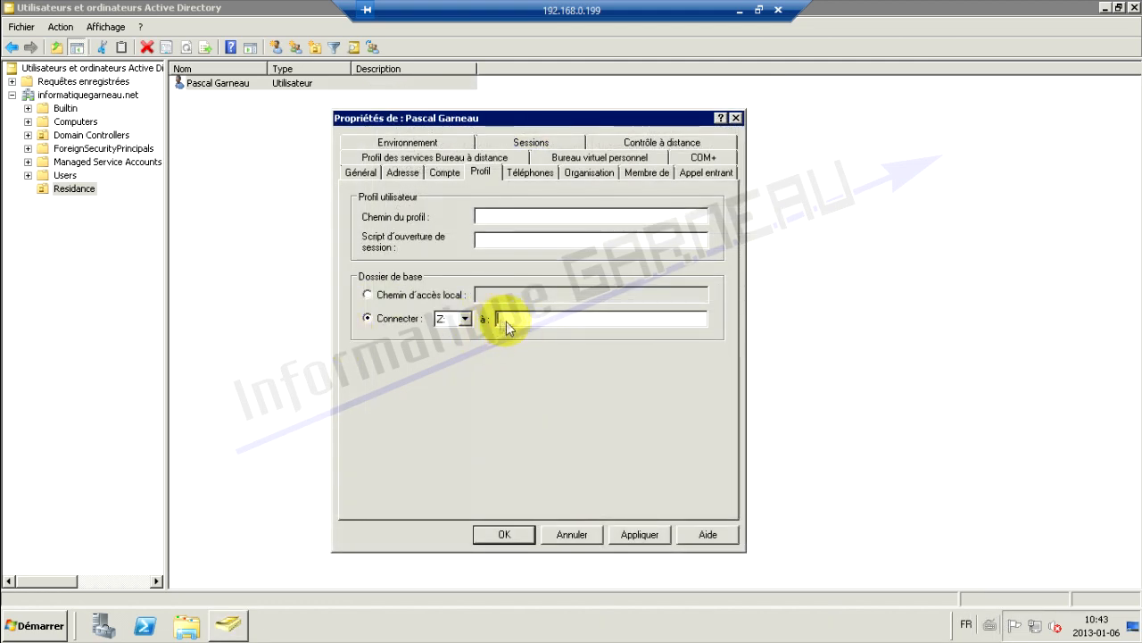
left_click(49, 625)
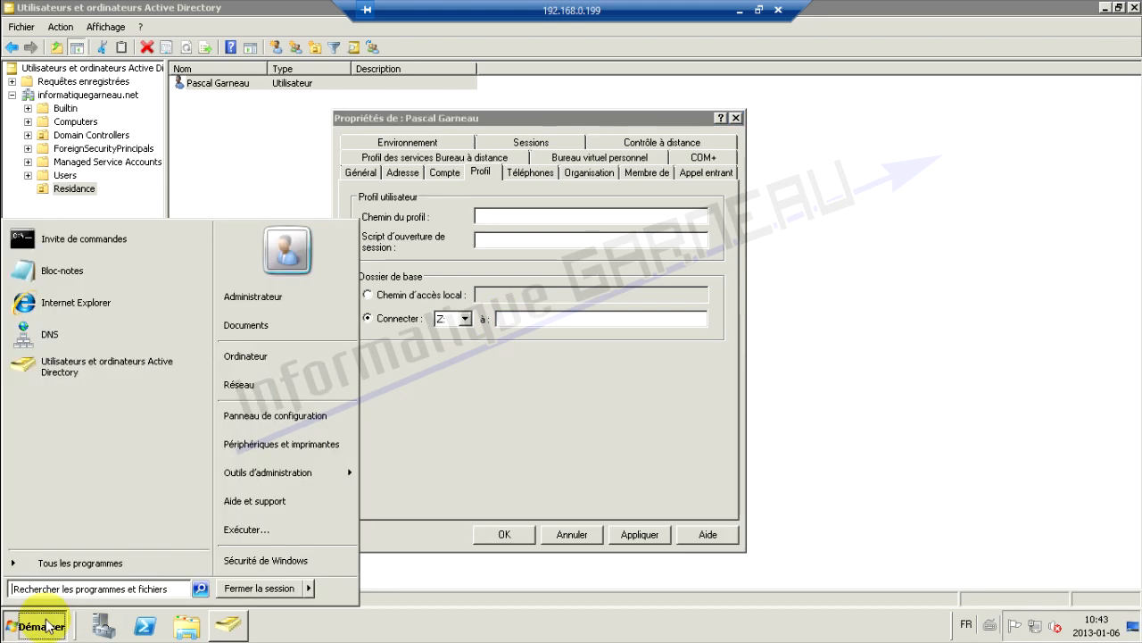
Create a folder named partage on Data (E:) and open its properties
left_click(270, 368)
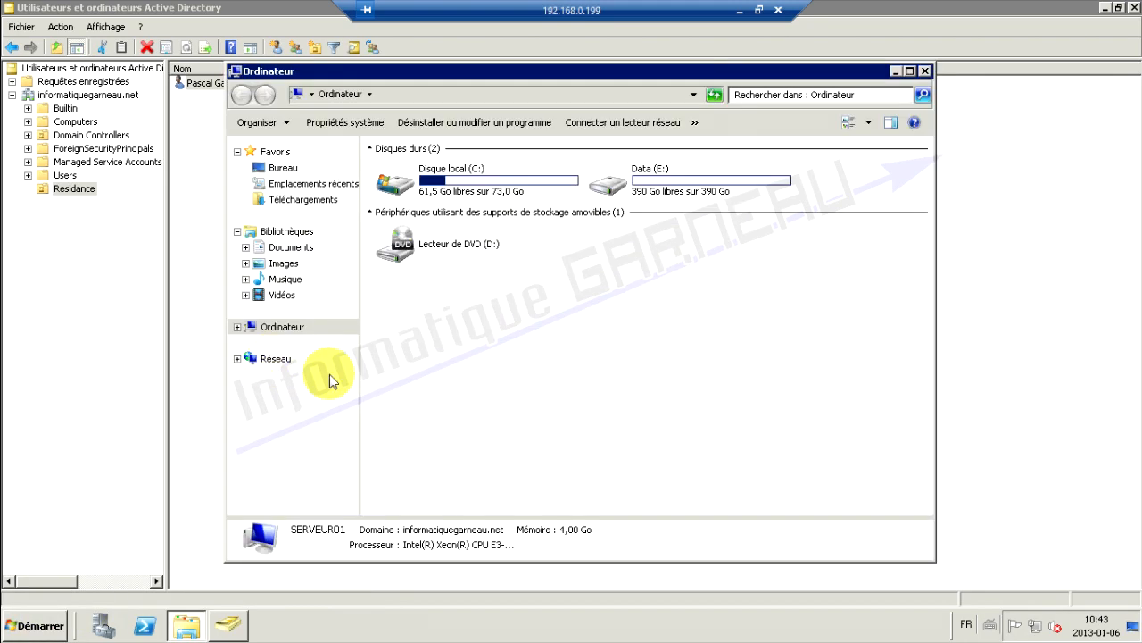
double_click(661, 181)
right_click(407, 204)
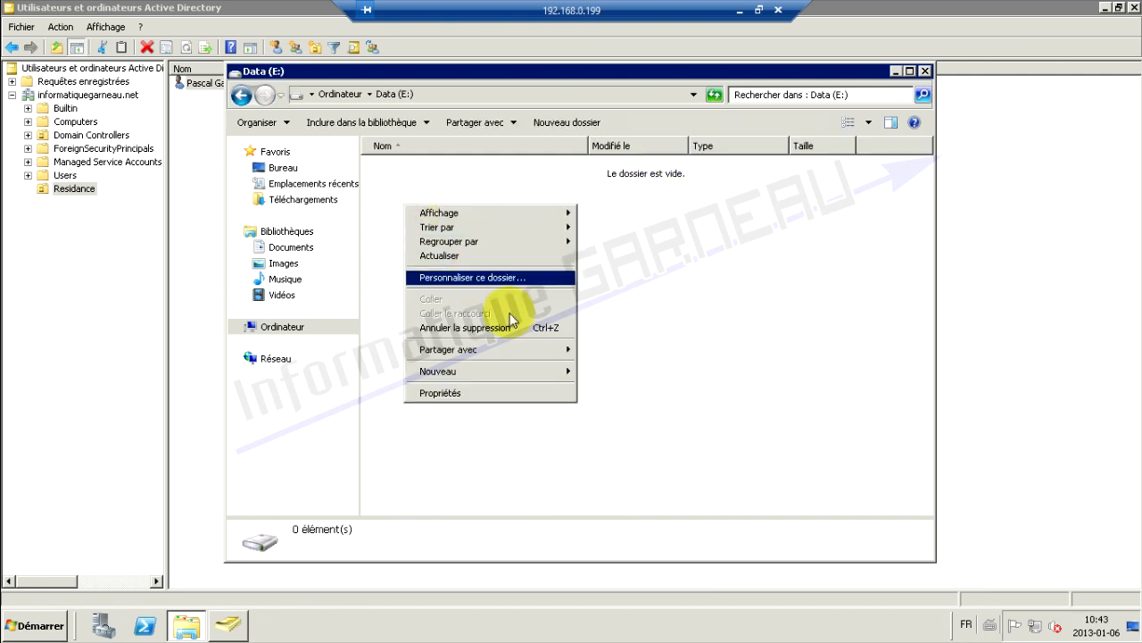
mouse_move(459, 371)
left_click(572, 369)
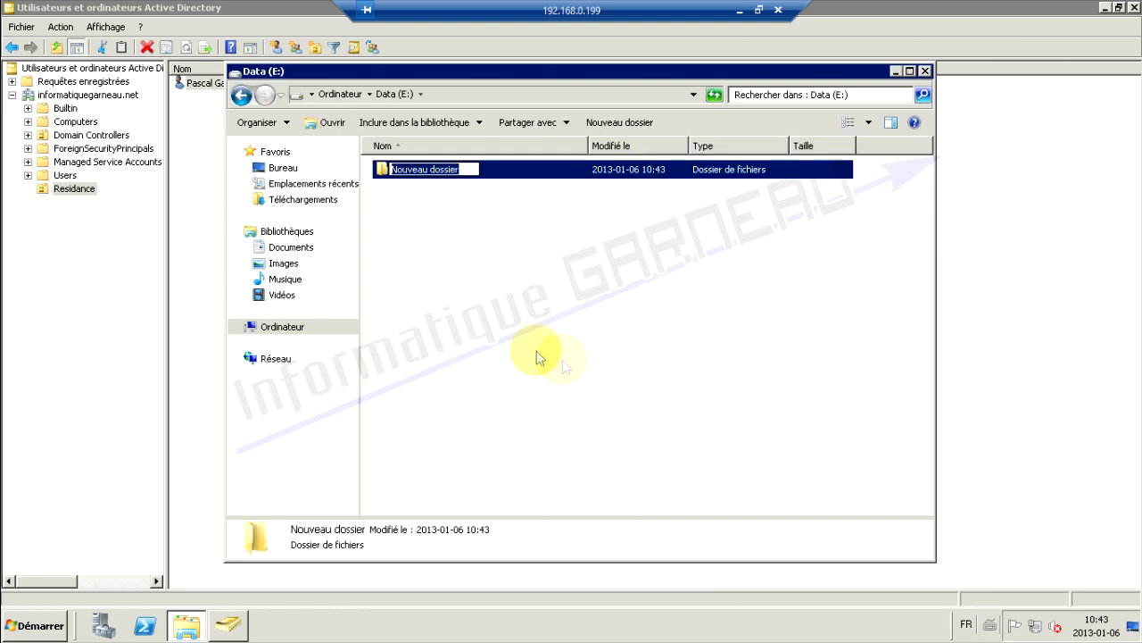
type("partage")
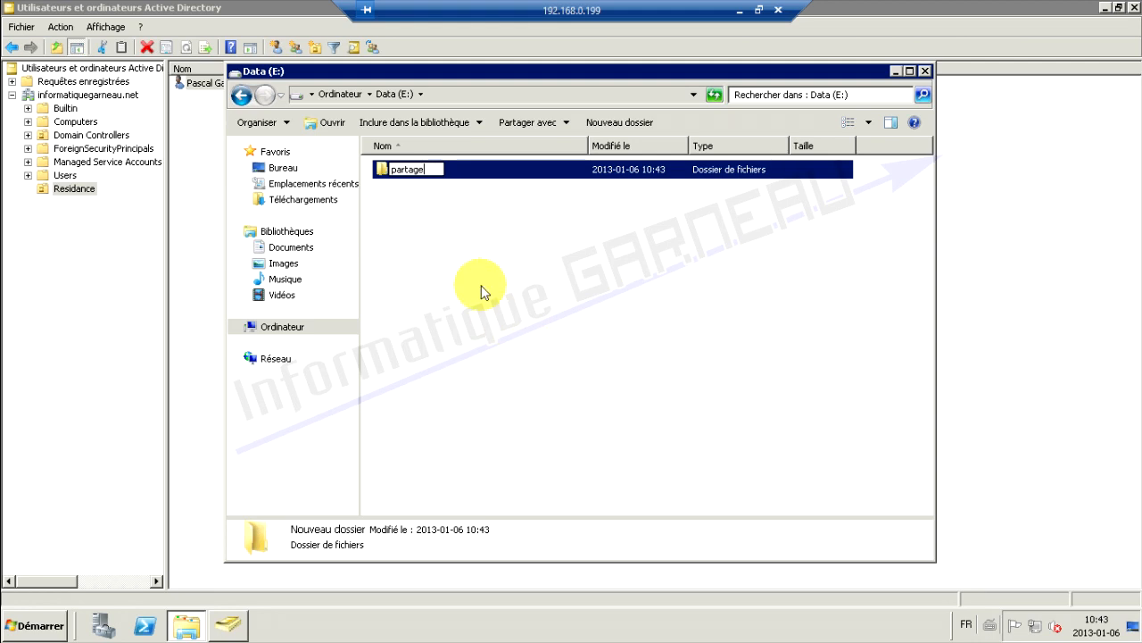
key("Return")
right_click(398, 171)
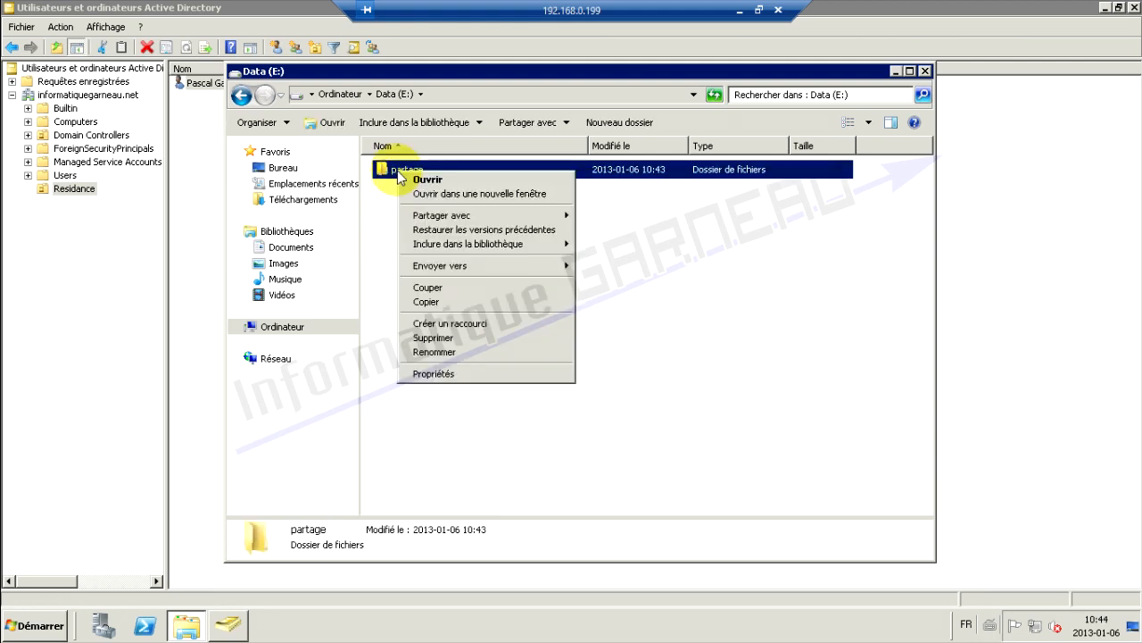
left_click(446, 372)
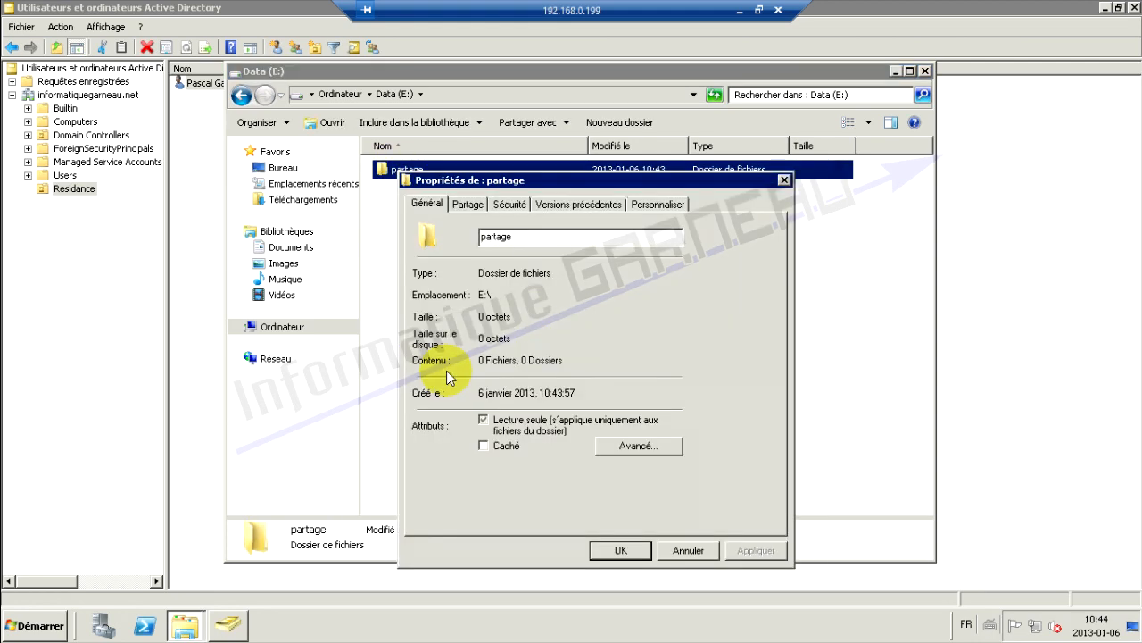
Enable advanced sharing on partage and remove Tout le monde from its permissions
left_click(466, 205)
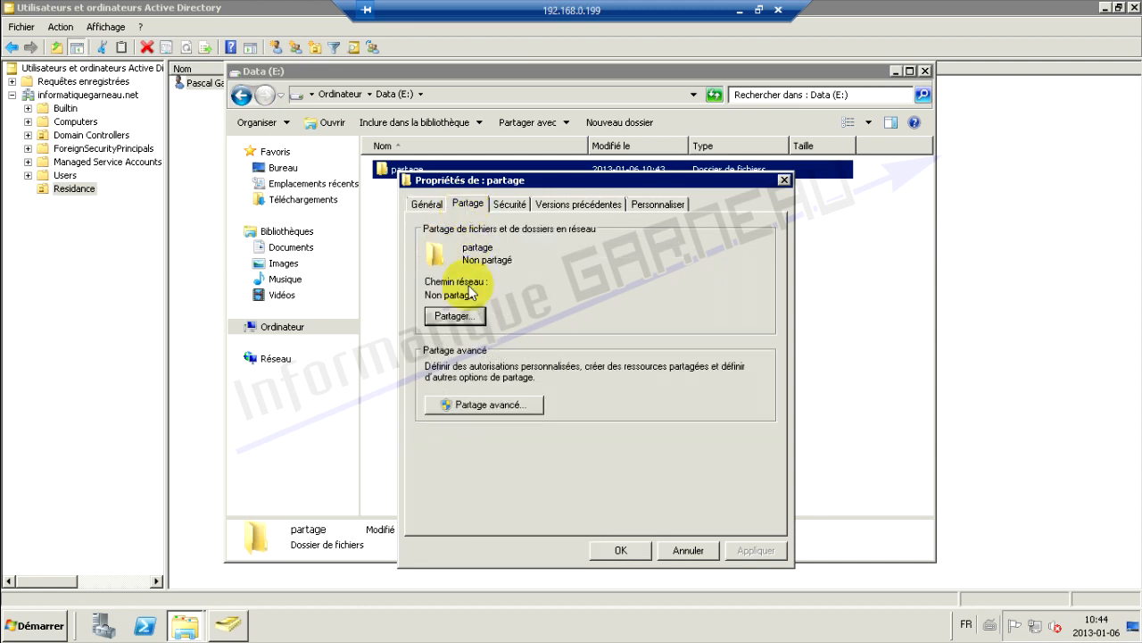
left_click(490, 405)
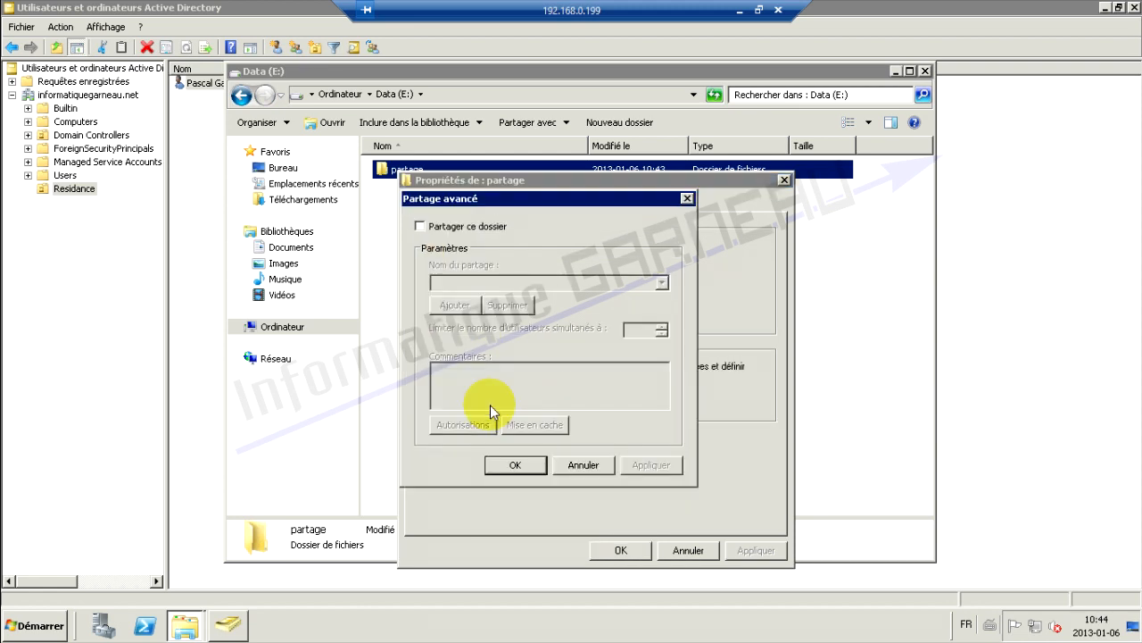
left_click(440, 230)
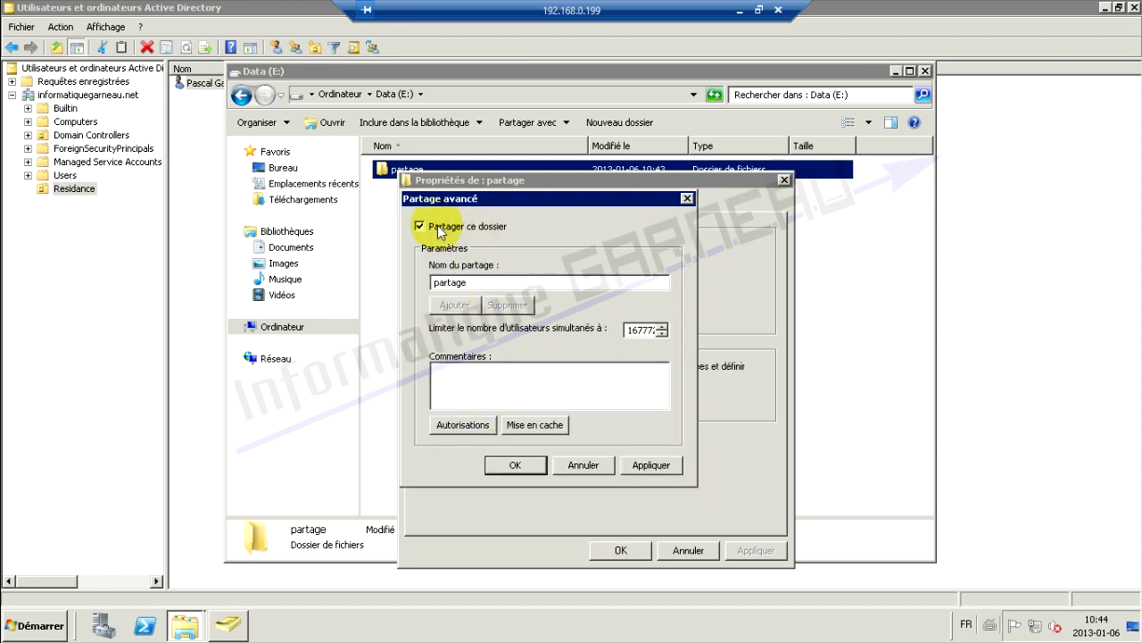
left_click(459, 425)
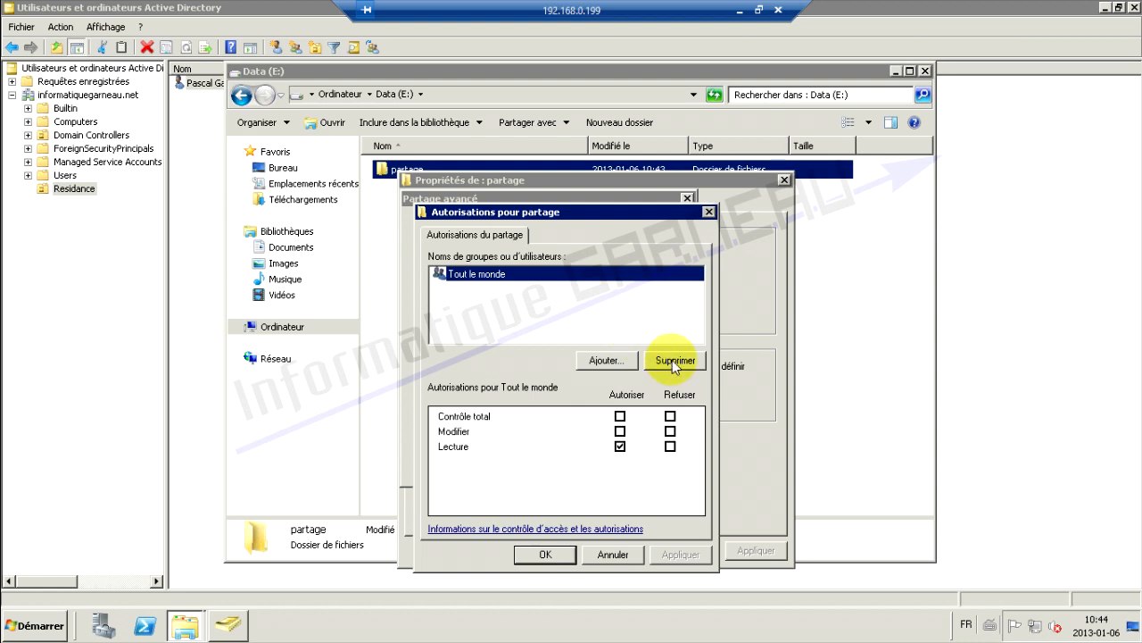
left_click(672, 360)
Add Utilisateurs du domaine to the share permissions with Contrôle total
left_click(601, 361)
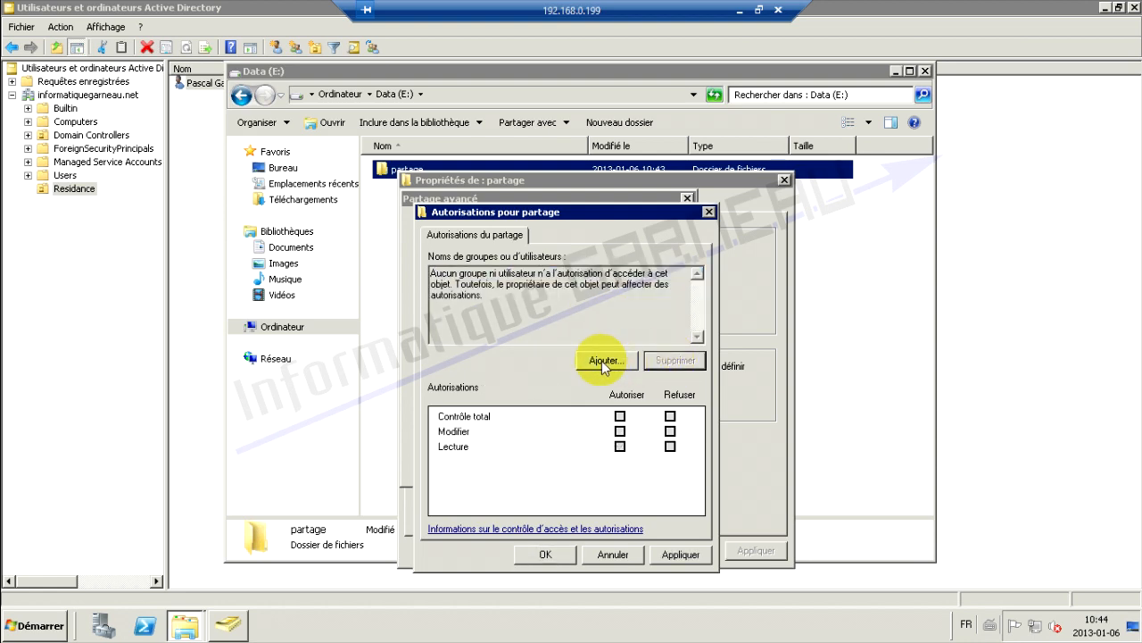
type("utilisa")
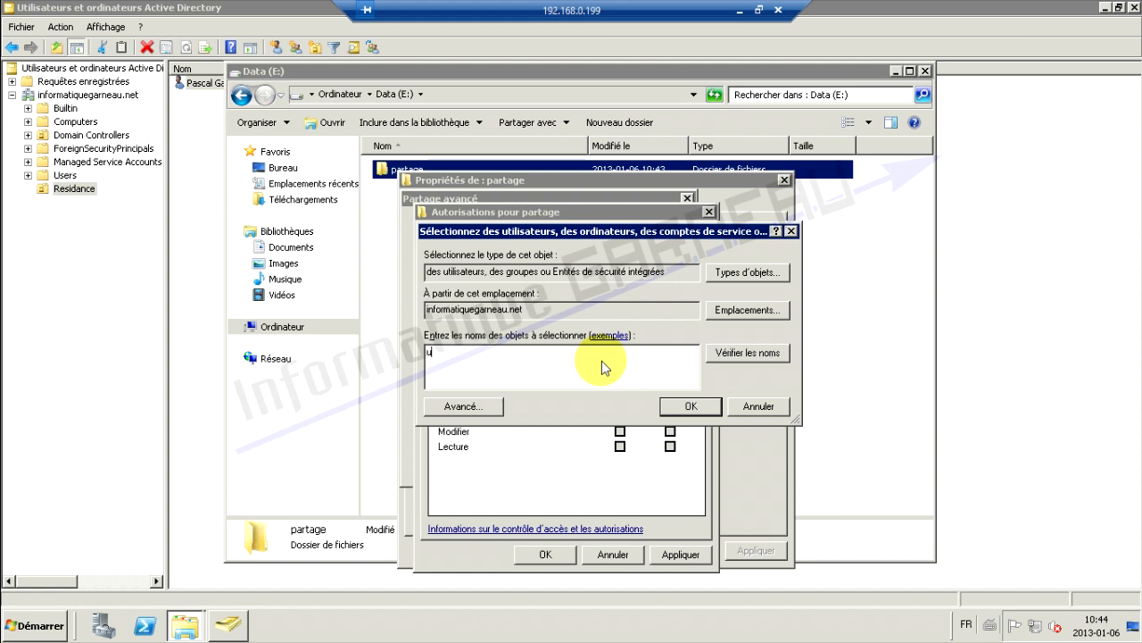
left_click(745, 354)
left_click_drag(533, 338, 584, 339)
double_click(529, 420)
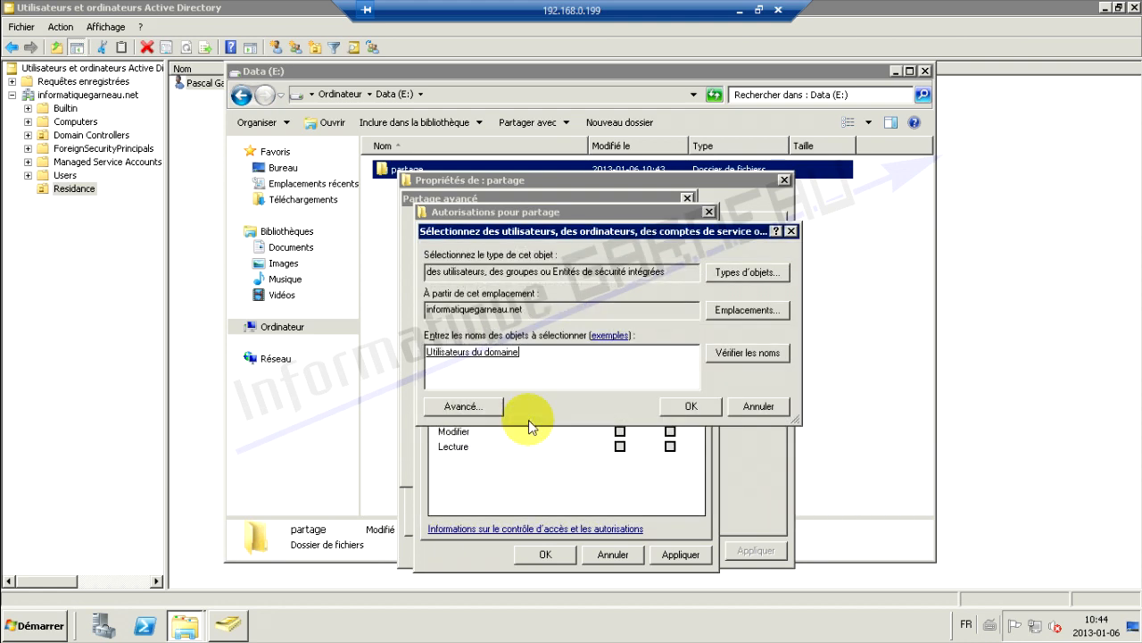
left_click(678, 407)
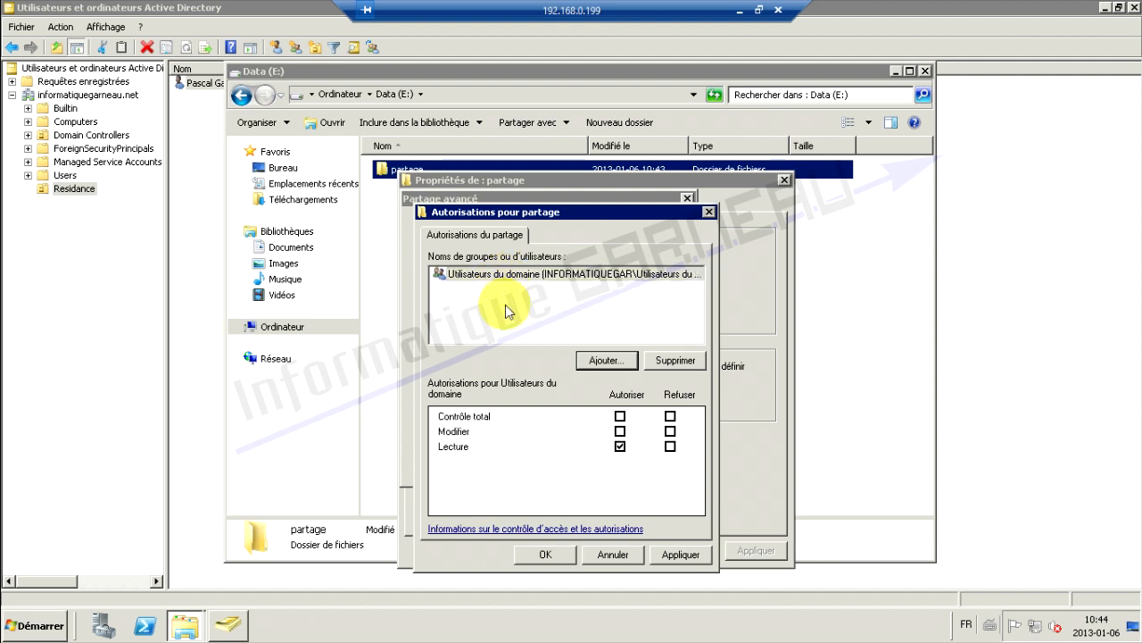
left_click(620, 416)
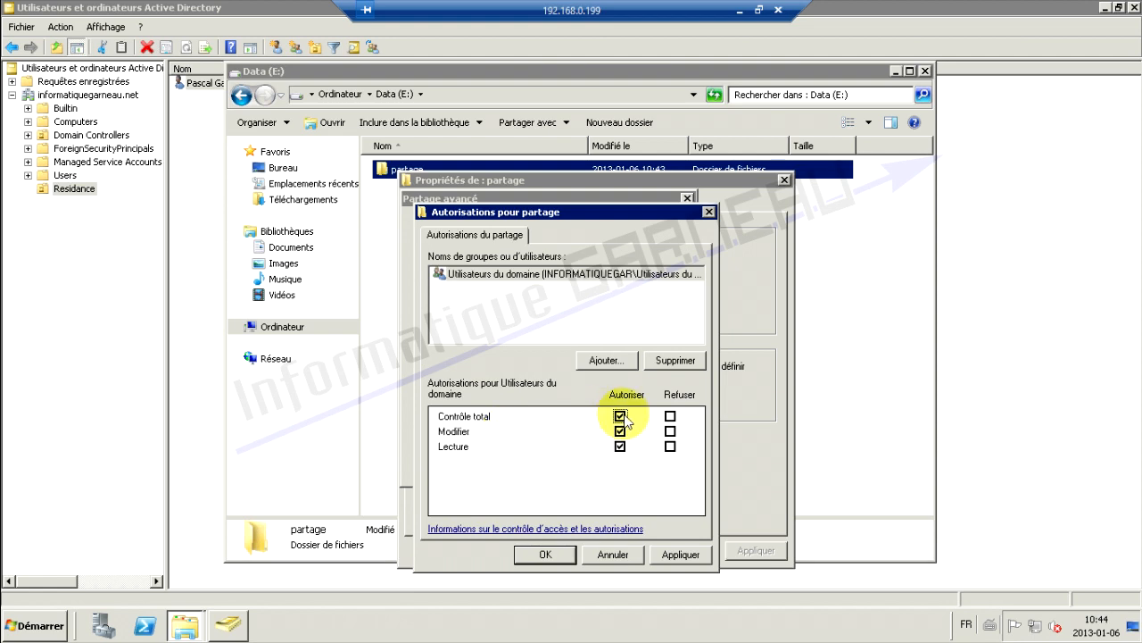
left_click(681, 554)
left_click(545, 554)
Apply the sharing settings, copy the \\SERVEUR01\partage path, and close the properties
left_click(661, 464)
left_click(514, 464)
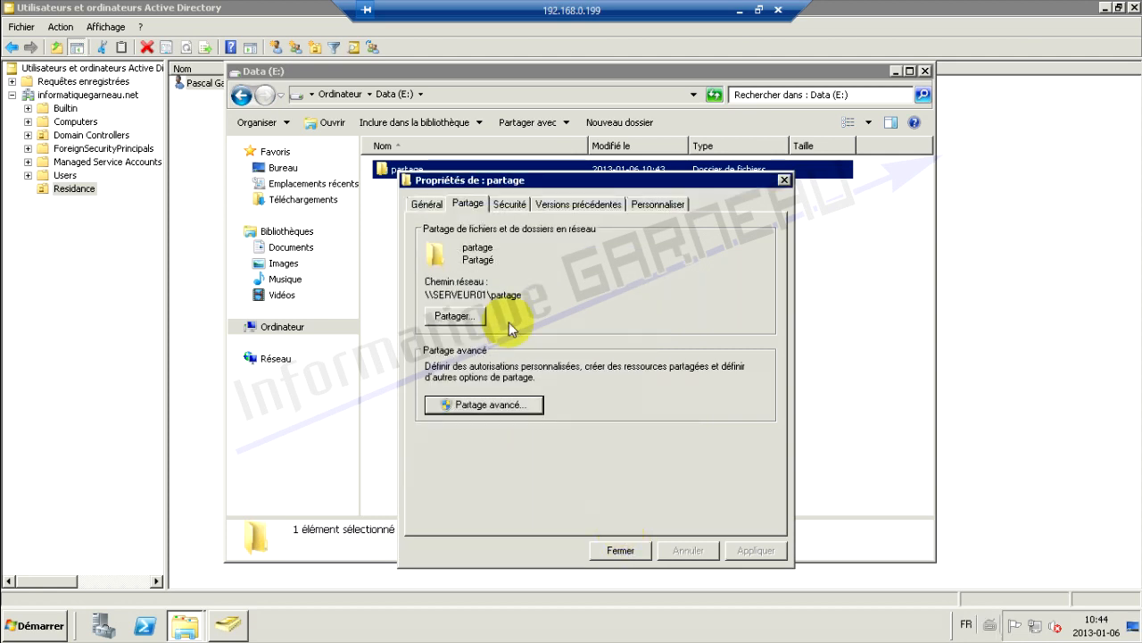
left_click_drag(521, 296, 429, 300)
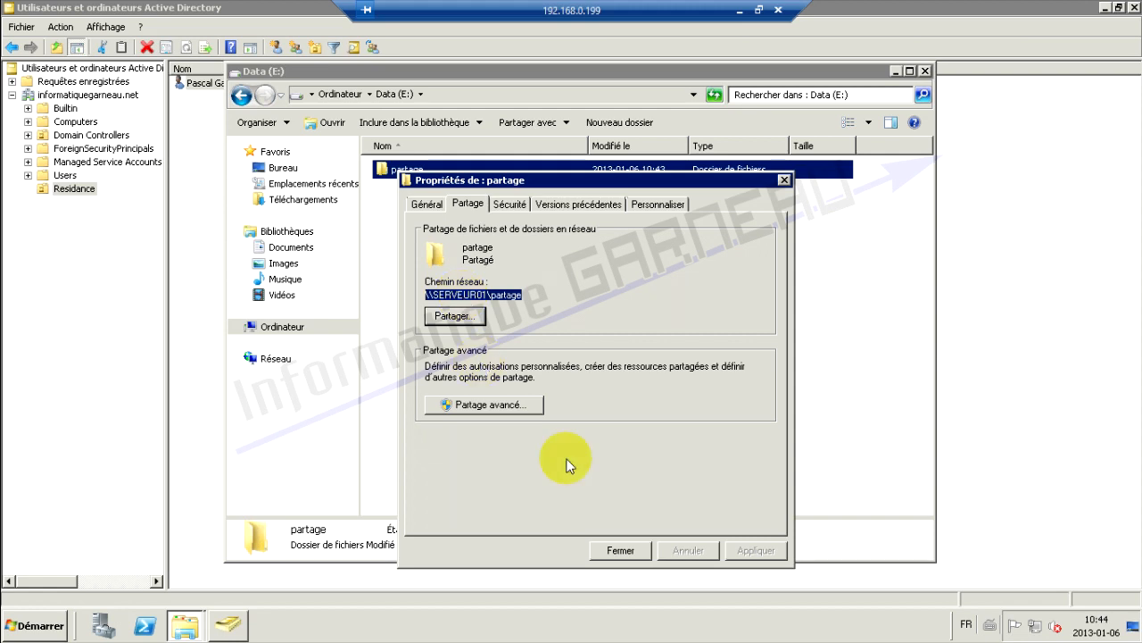
left_click(620, 552)
Set the user's Z: home folder path to \\SERVEUR01\partage\%username% and apply
key("alt+F4")
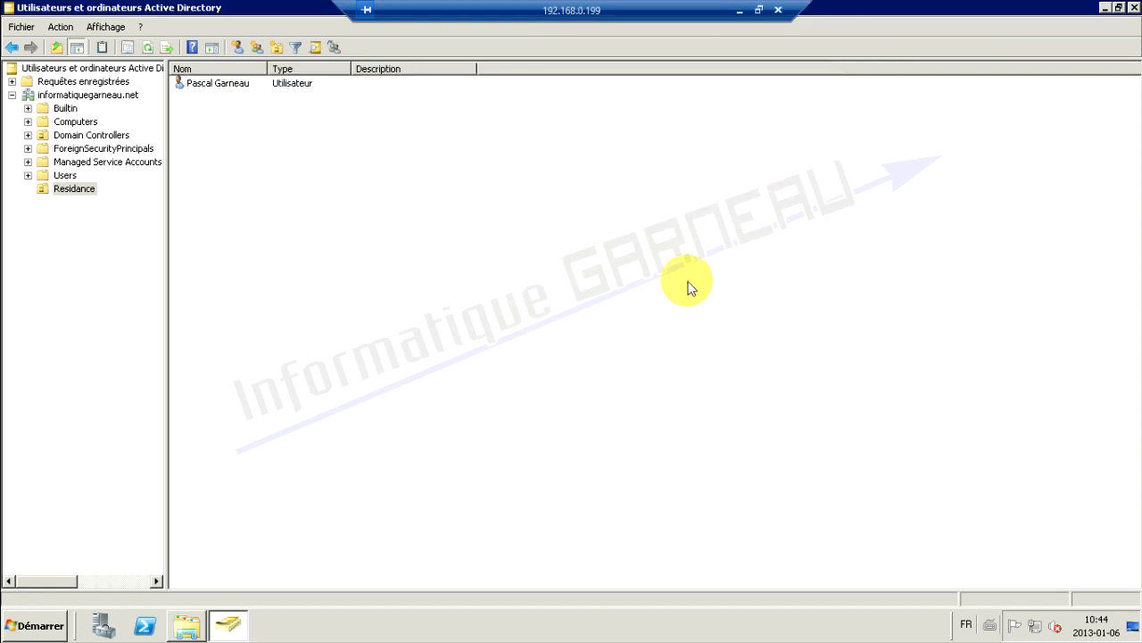
double_click(218, 83)
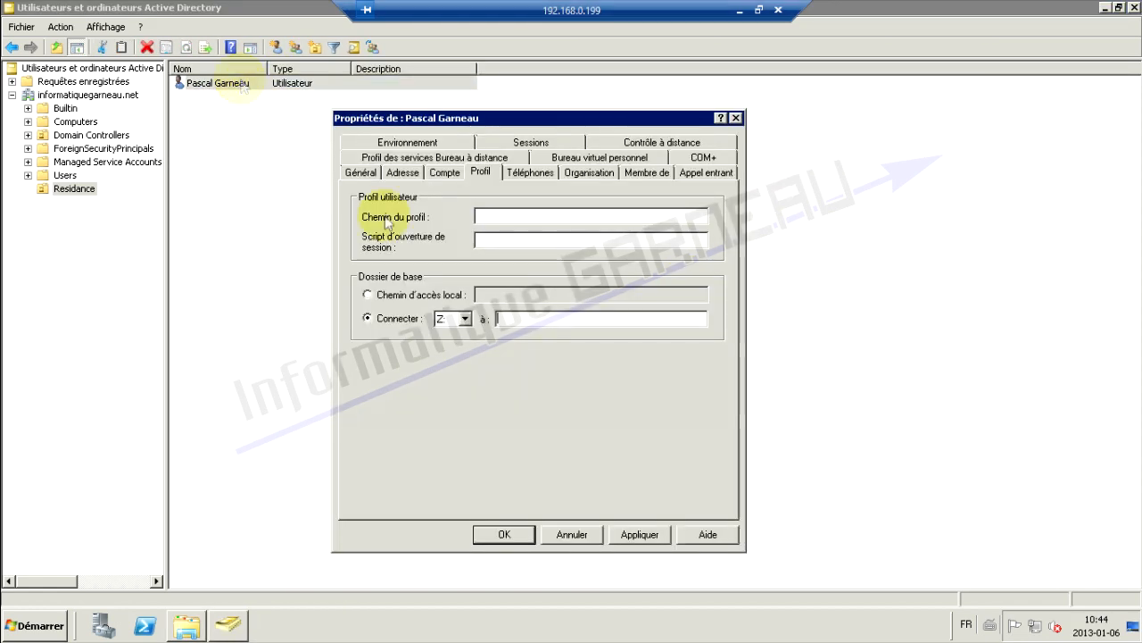
left_click(511, 319)
type("\\\\SERVEUR01\\partage")
type("\\")
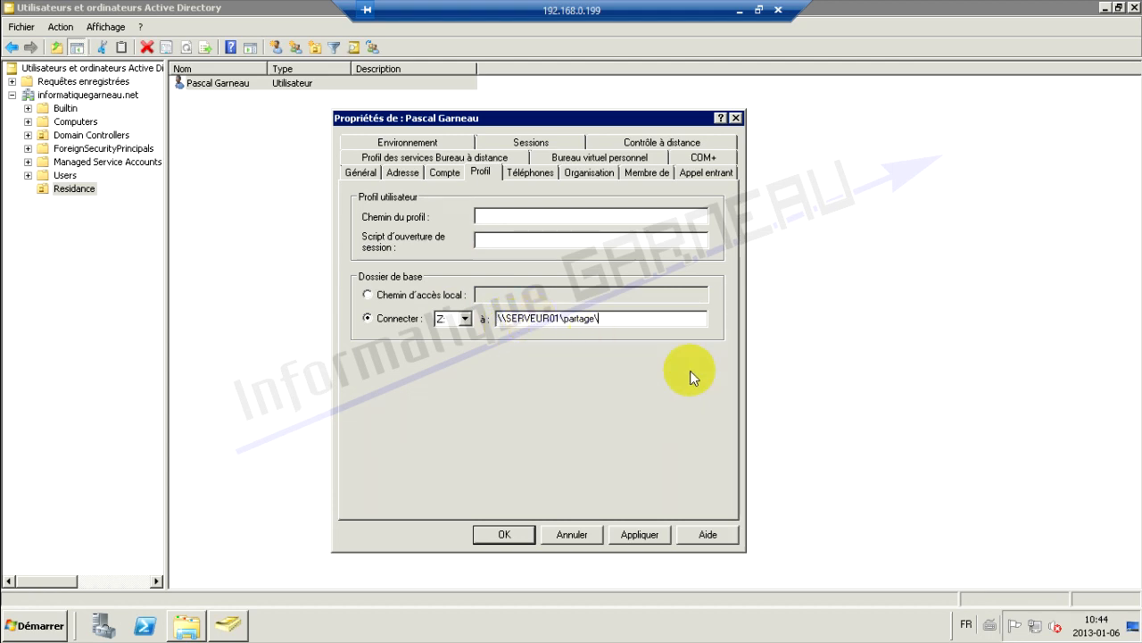
type("%username%")
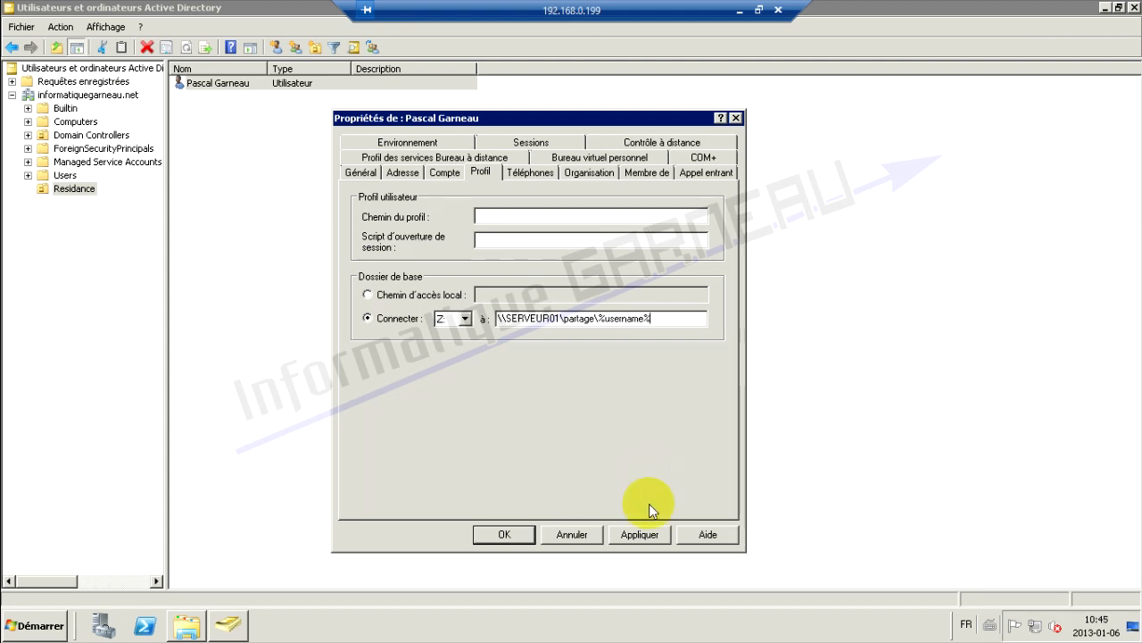
left_click(649, 534)
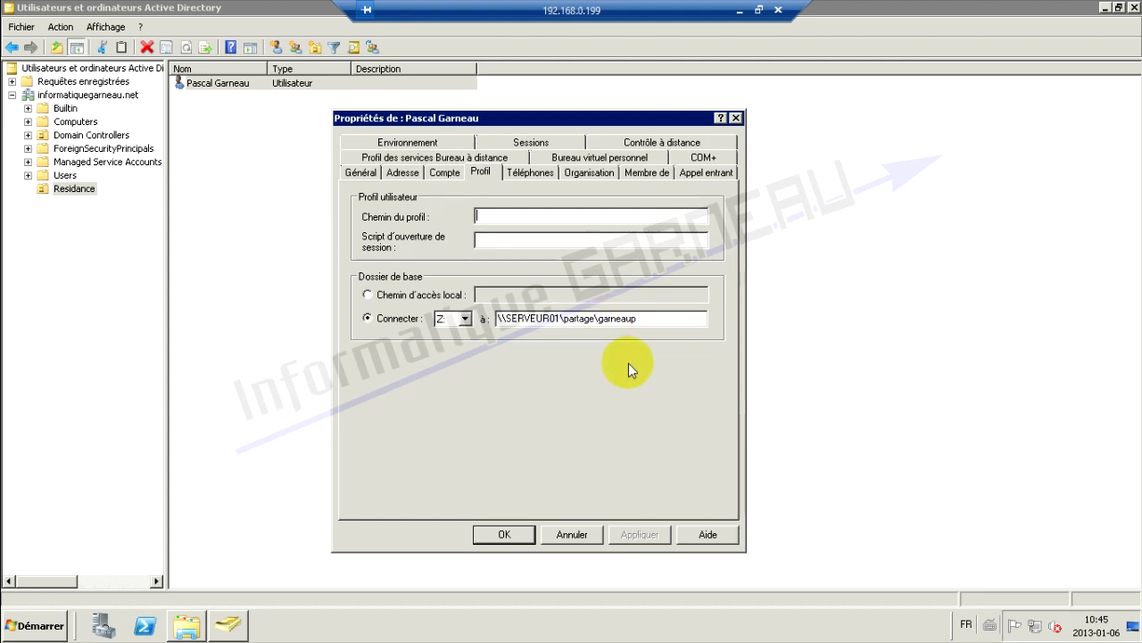
left_click(504, 534)
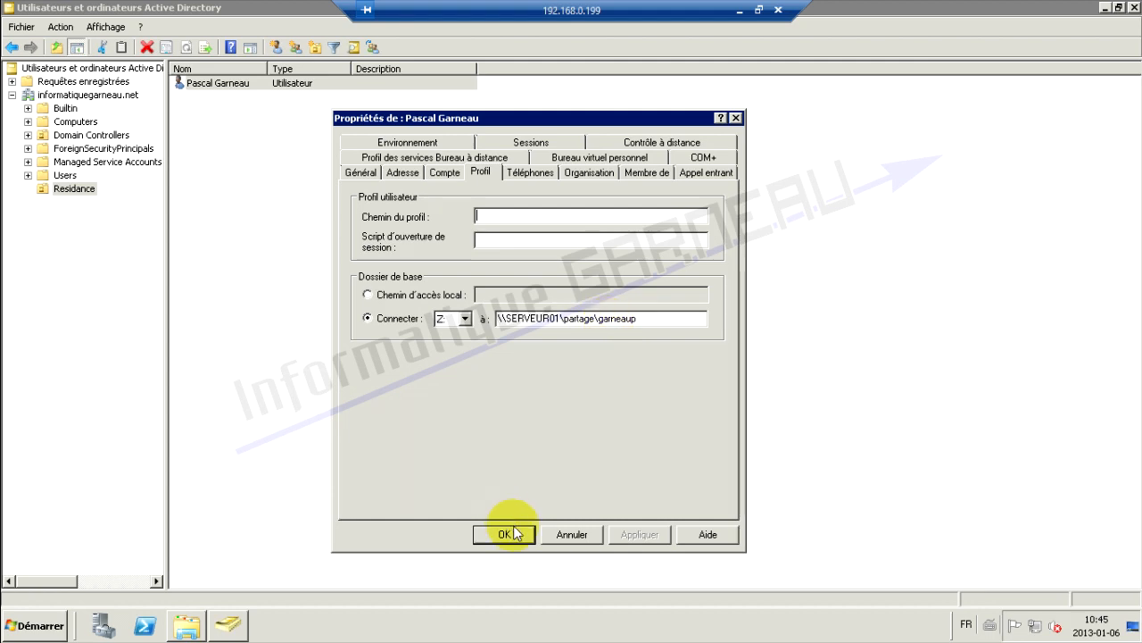
Check that a user folder was created inside partage, then return to the users list
left_click(186, 630)
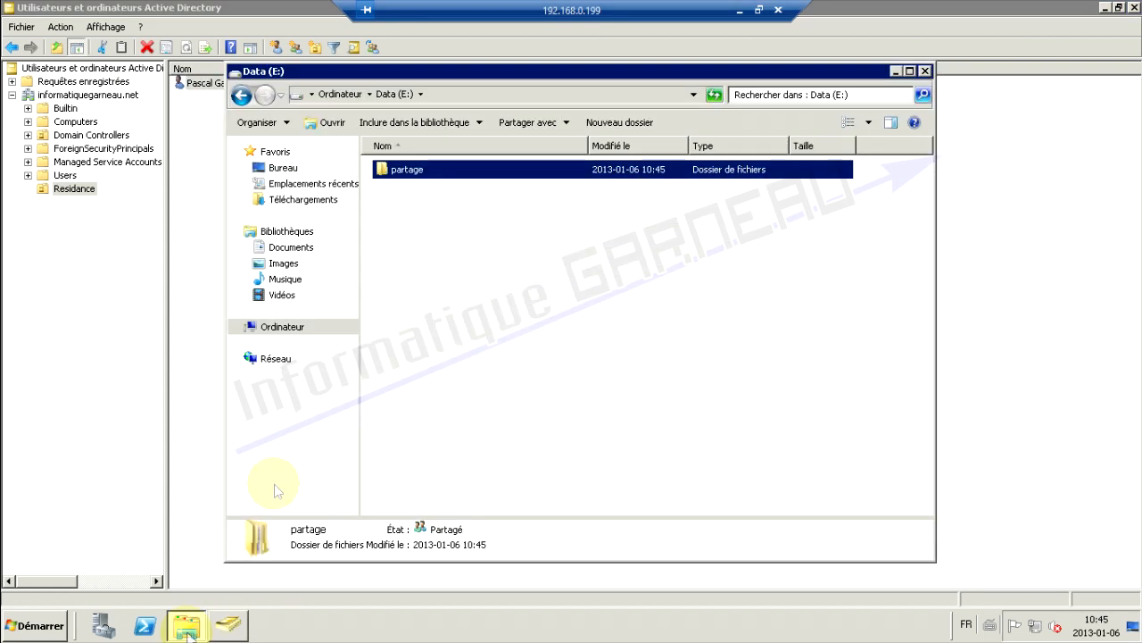
double_click(414, 174)
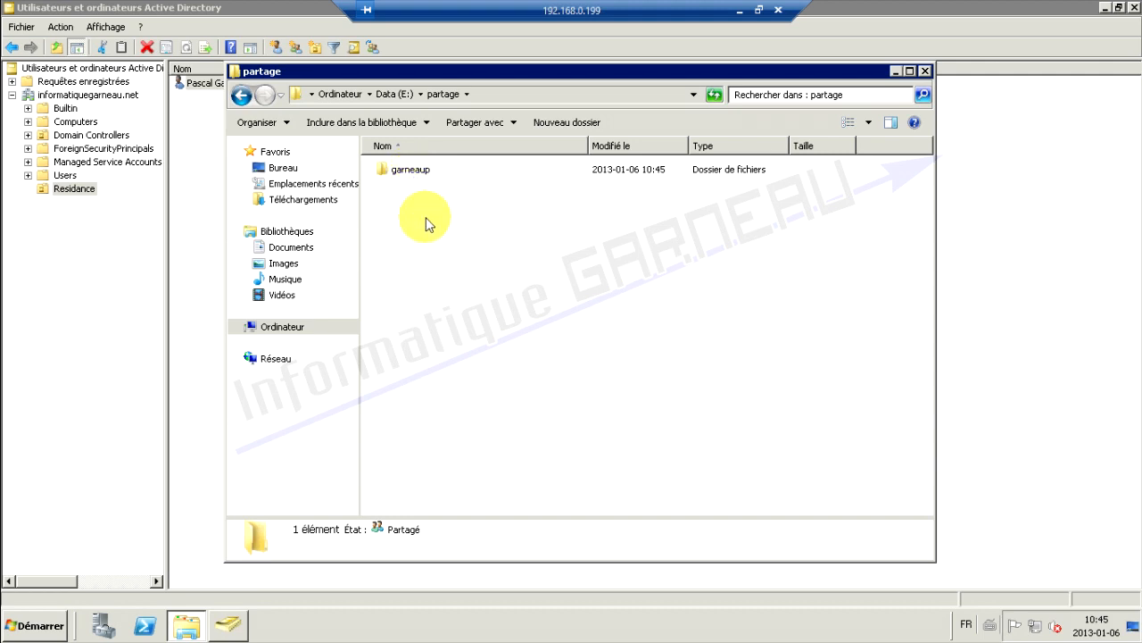
left_click(191, 120)
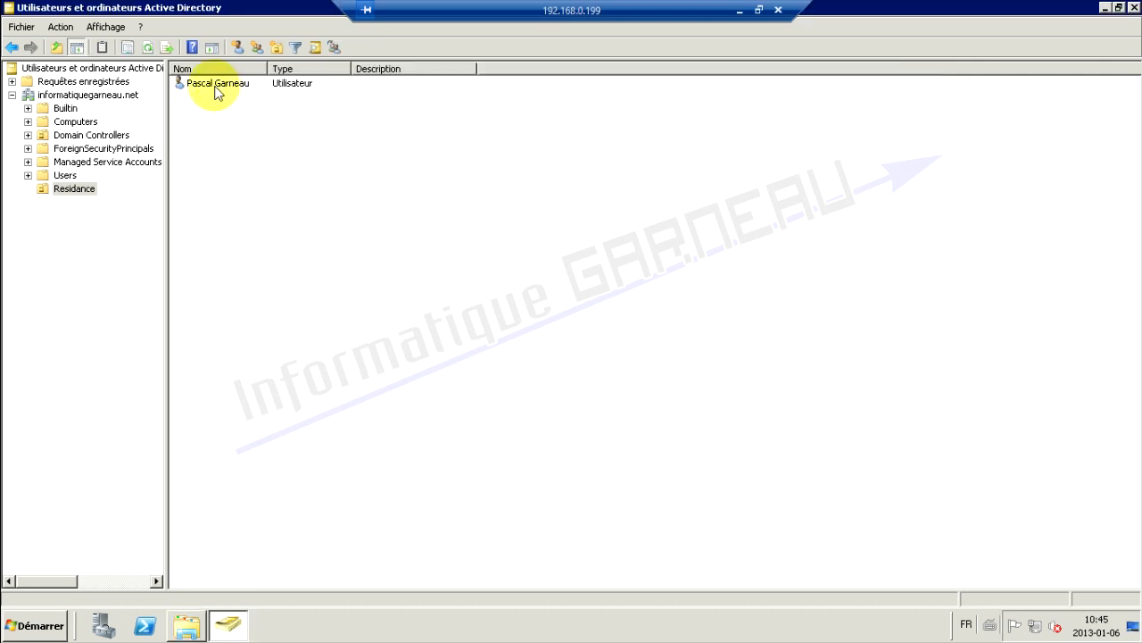
Start copying the existing user account, then cancel the Copy Object dialog
right_click(212, 86)
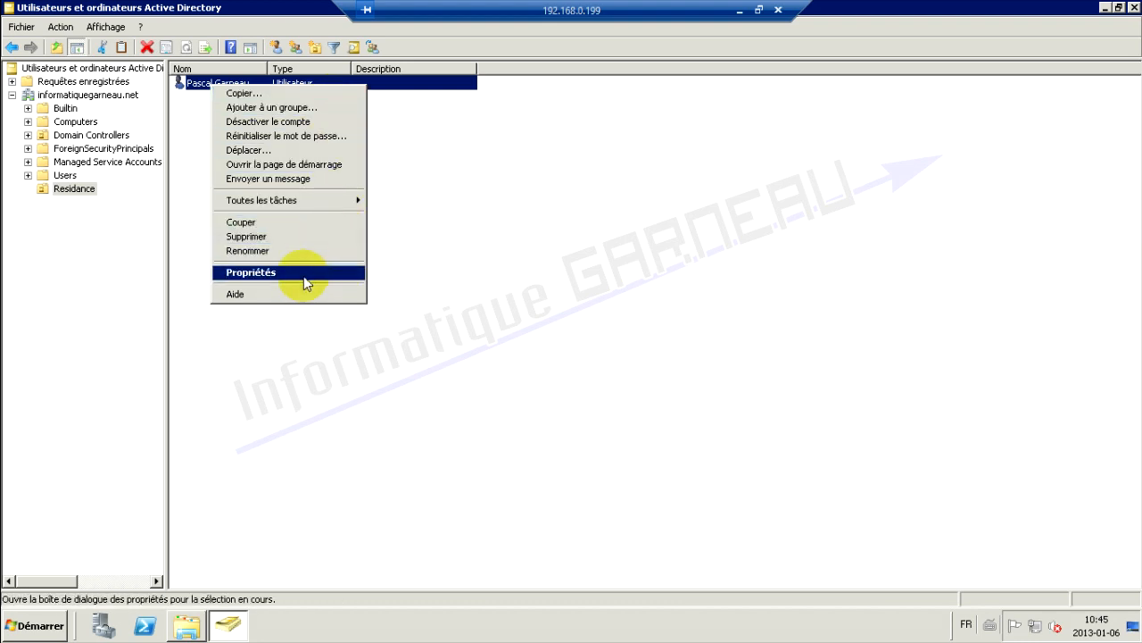
left_click(241, 93)
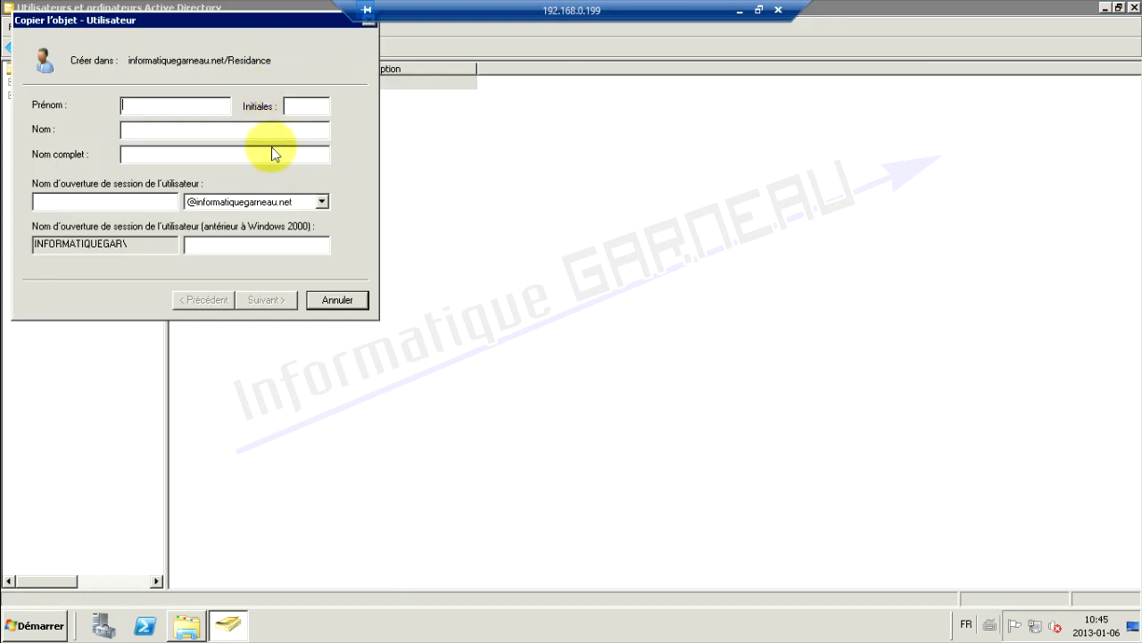
left_click_drag(286, 26, 402, 105)
left_click(533, 99)
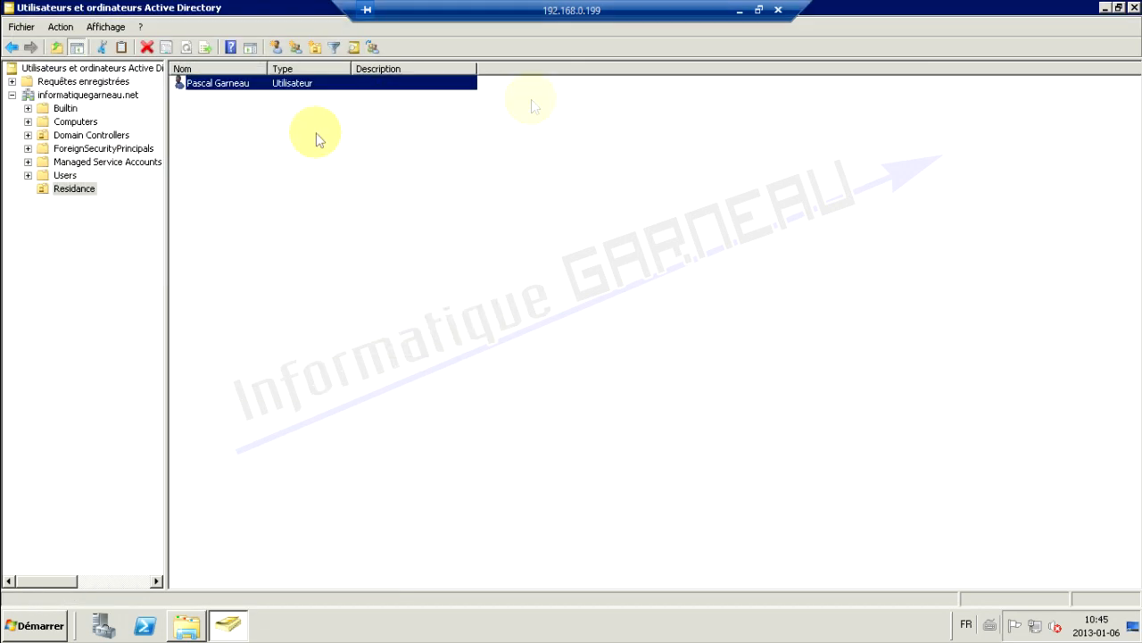
Copy the user with 'b' in the logon name and a blank password, then check partage
right_click(223, 92)
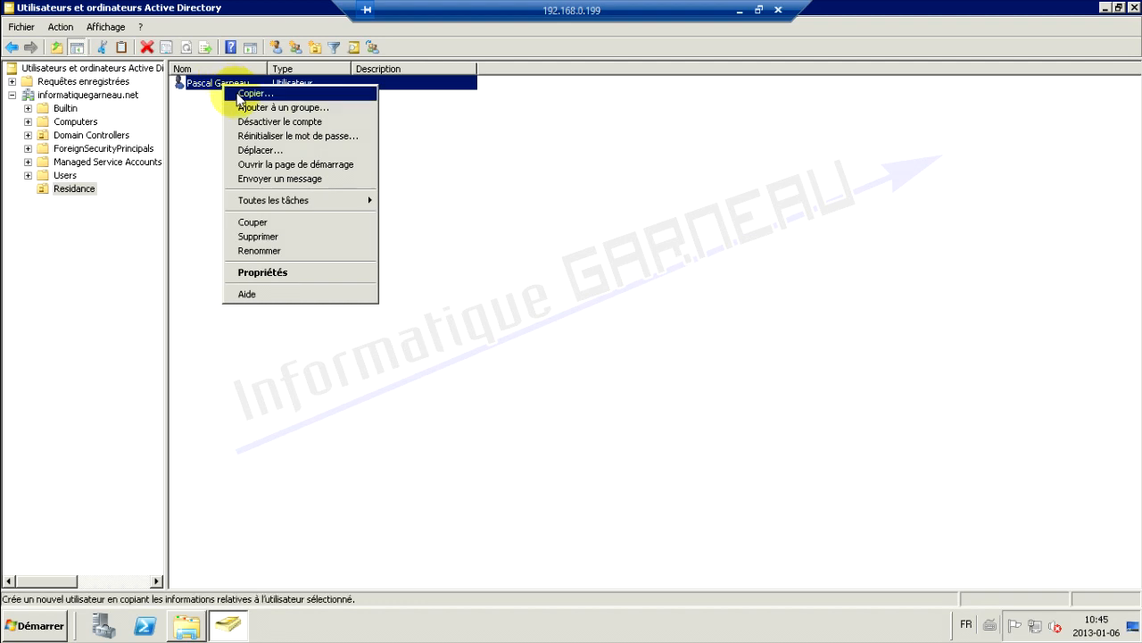
left_click(230, 94)
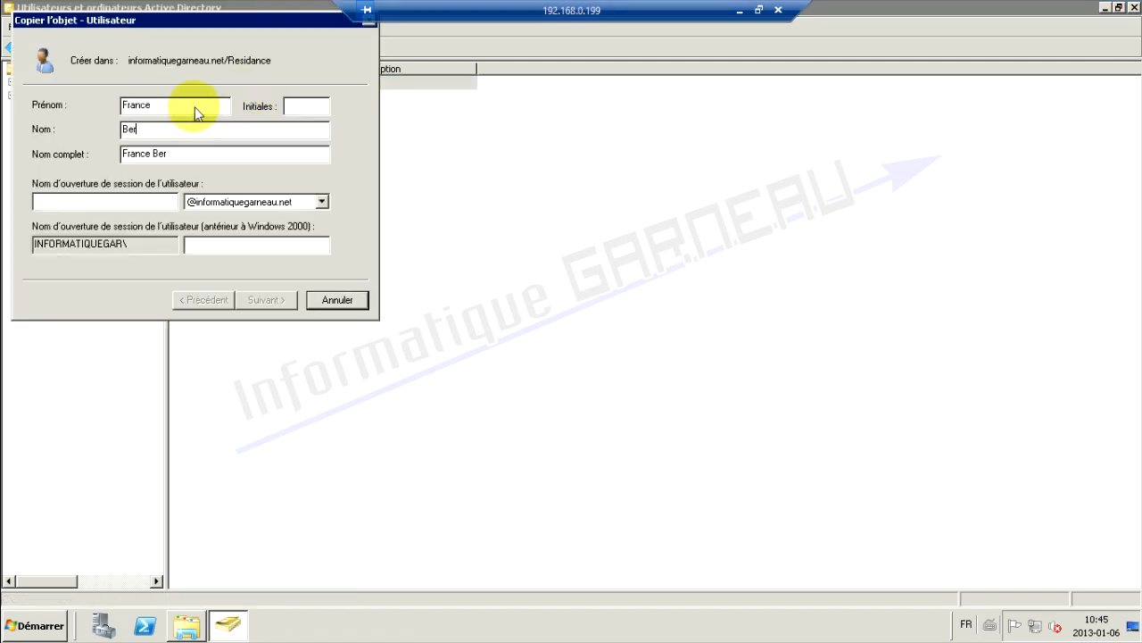
key("Tab")
key("Tab")
type("b")
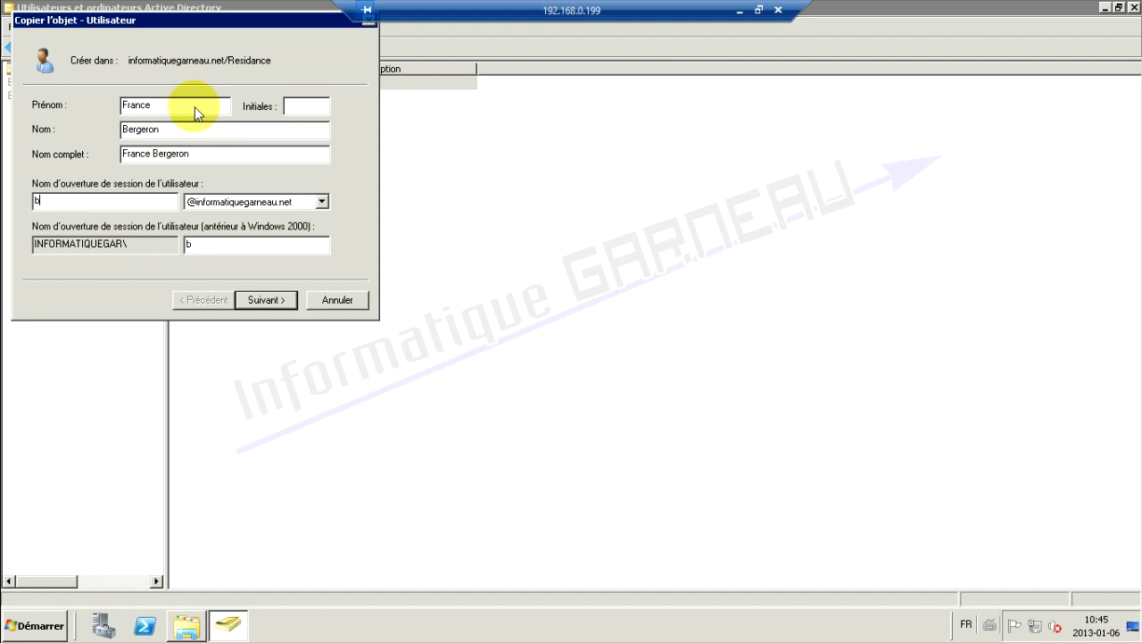
left_click(279, 299)
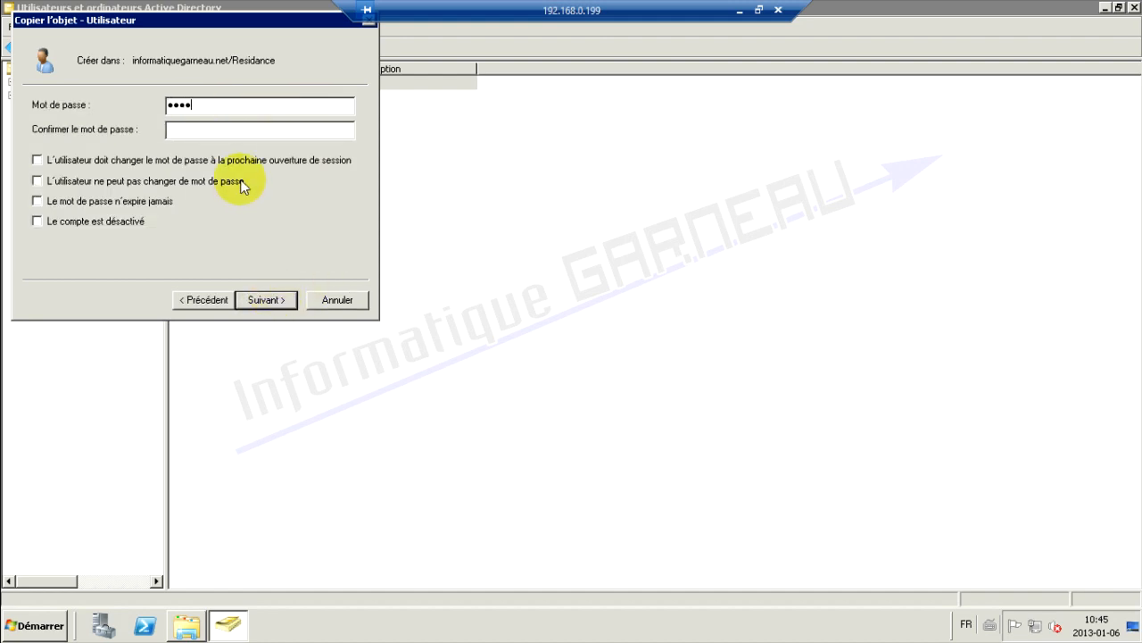
key("BackSpace")
key("BackSpace")
key("BackSpace")
key("BackSpace")
key("BackSpace")
key("BackSpace")
key("BackSpace")
left_click(273, 301)
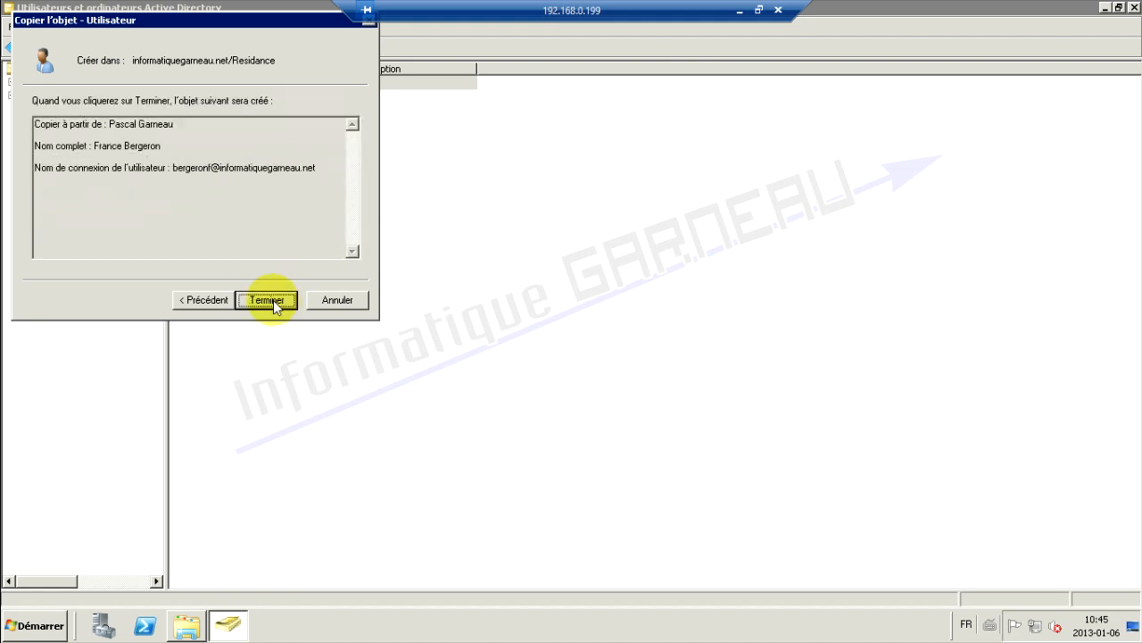
left_click(274, 301)
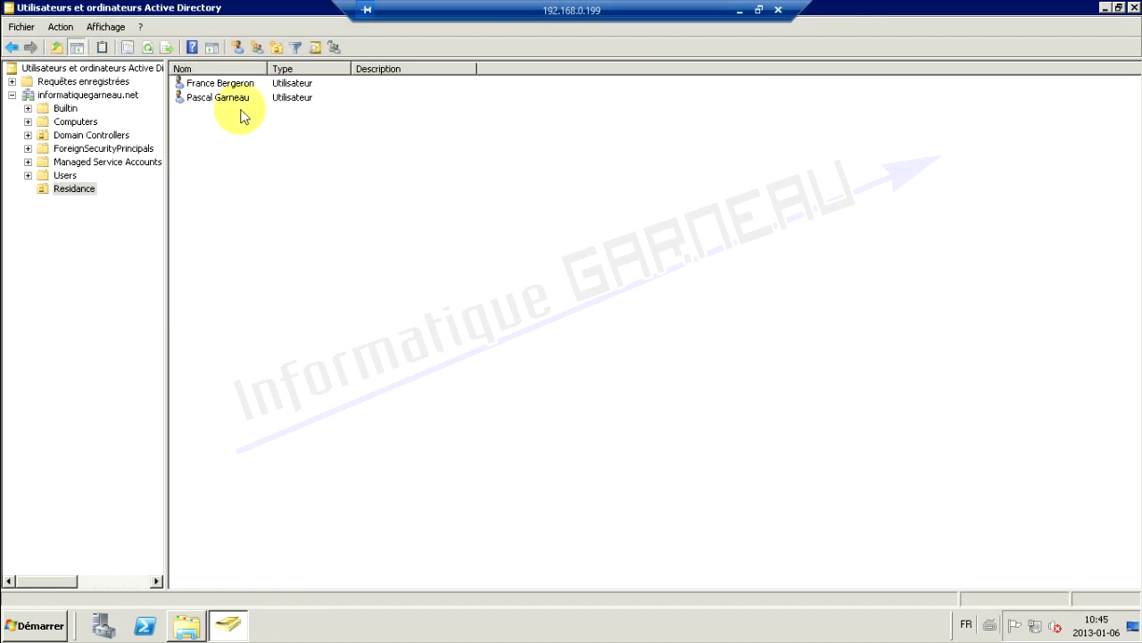
left_click(186, 625)
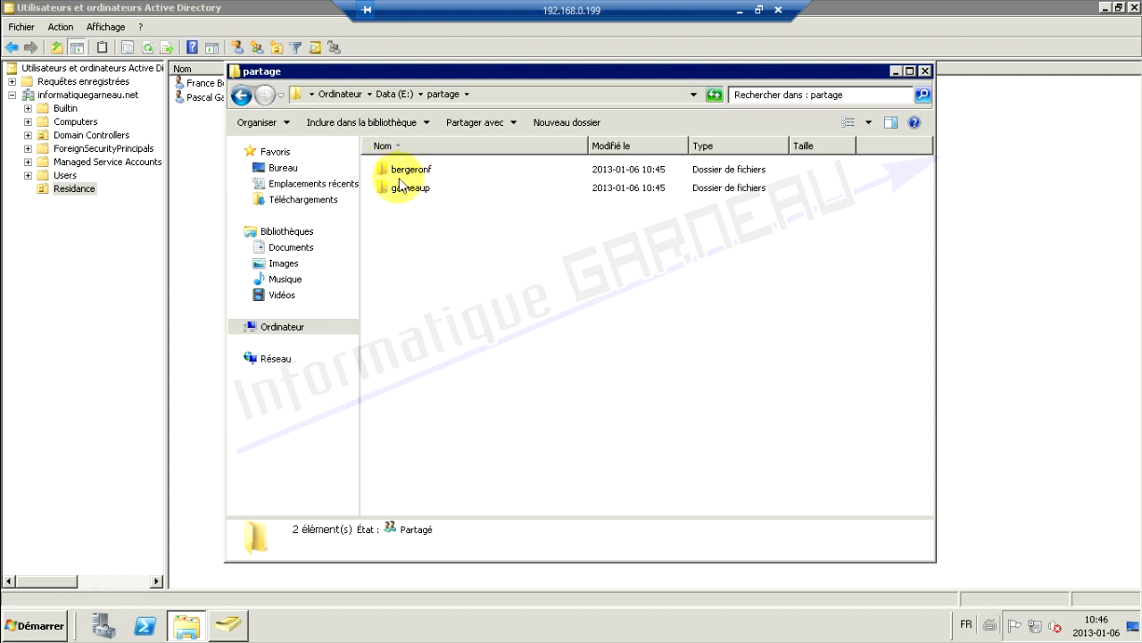
left_click(927, 70)
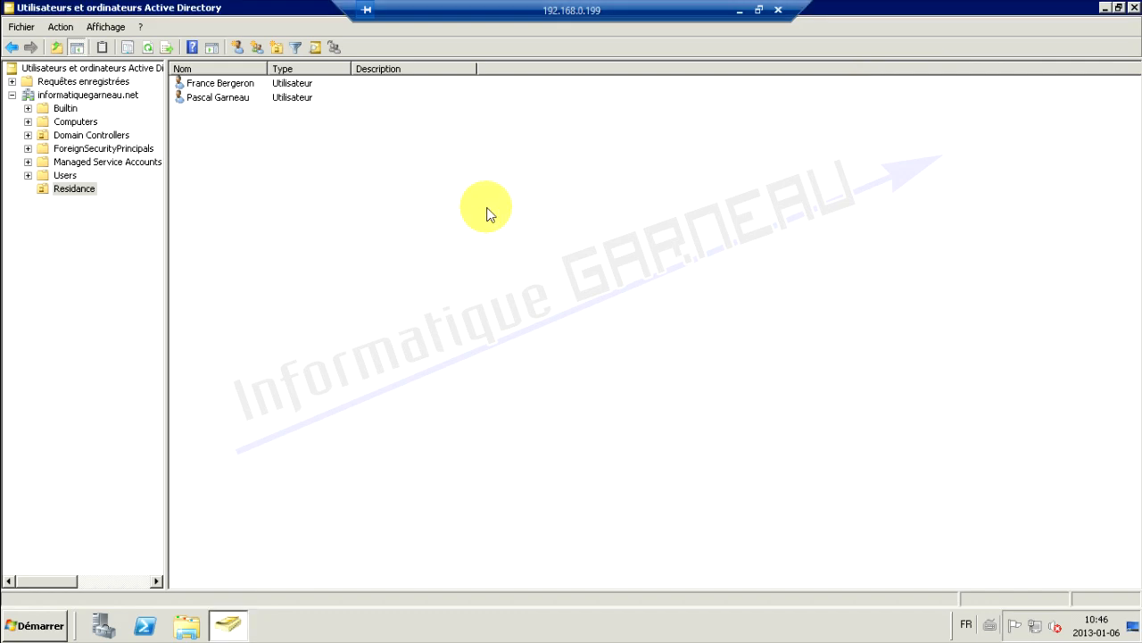
double_click(198, 98)
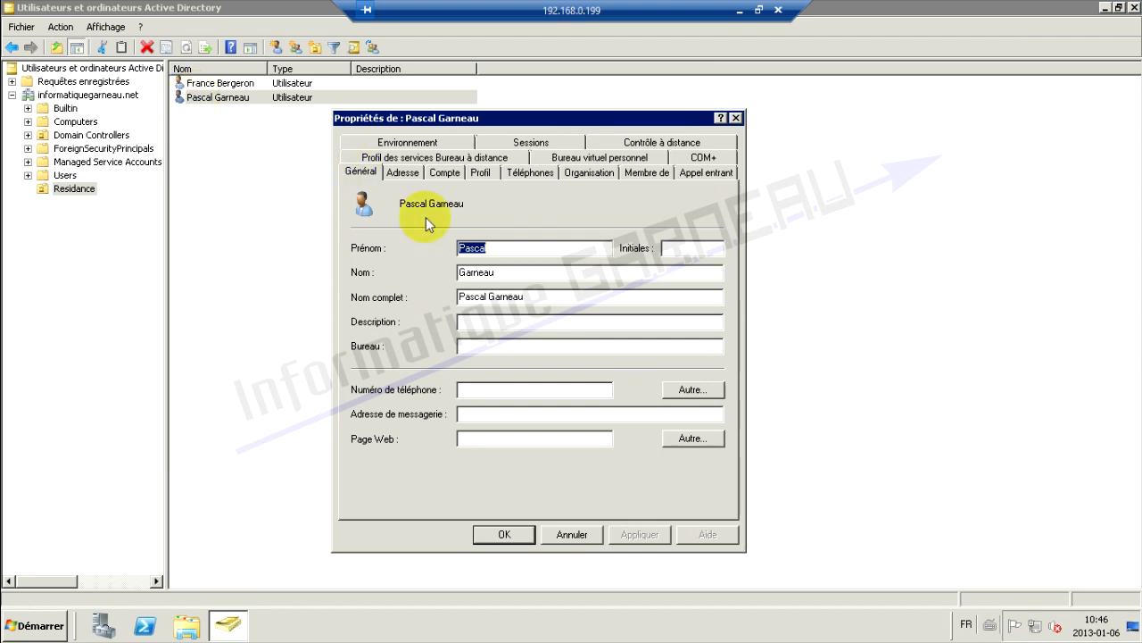
left_click(444, 173)
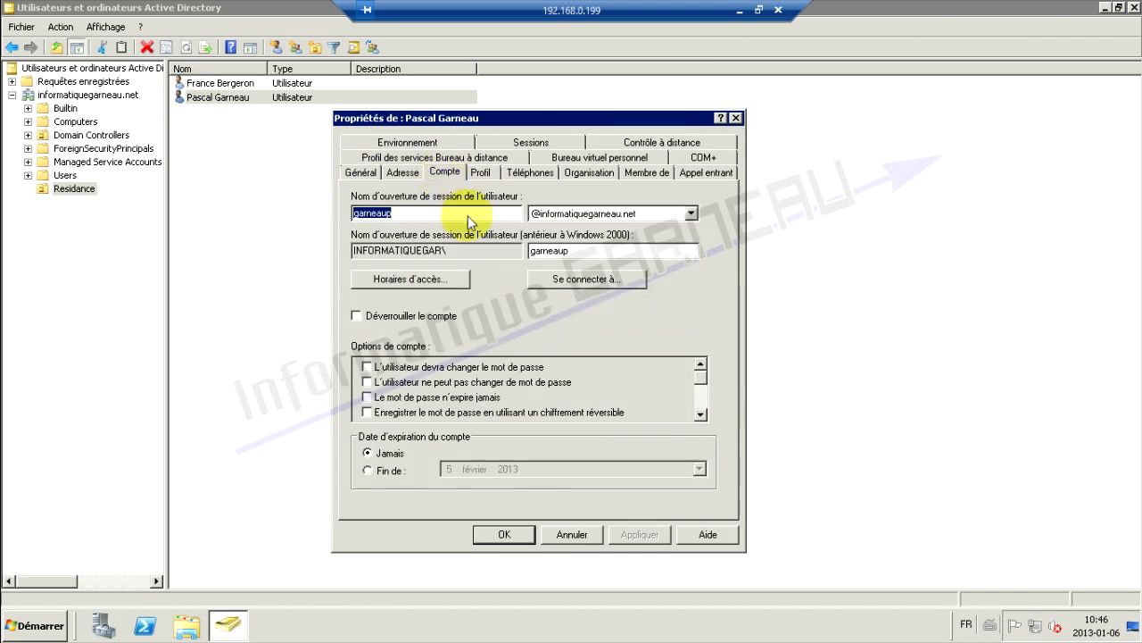
left_click(448, 279)
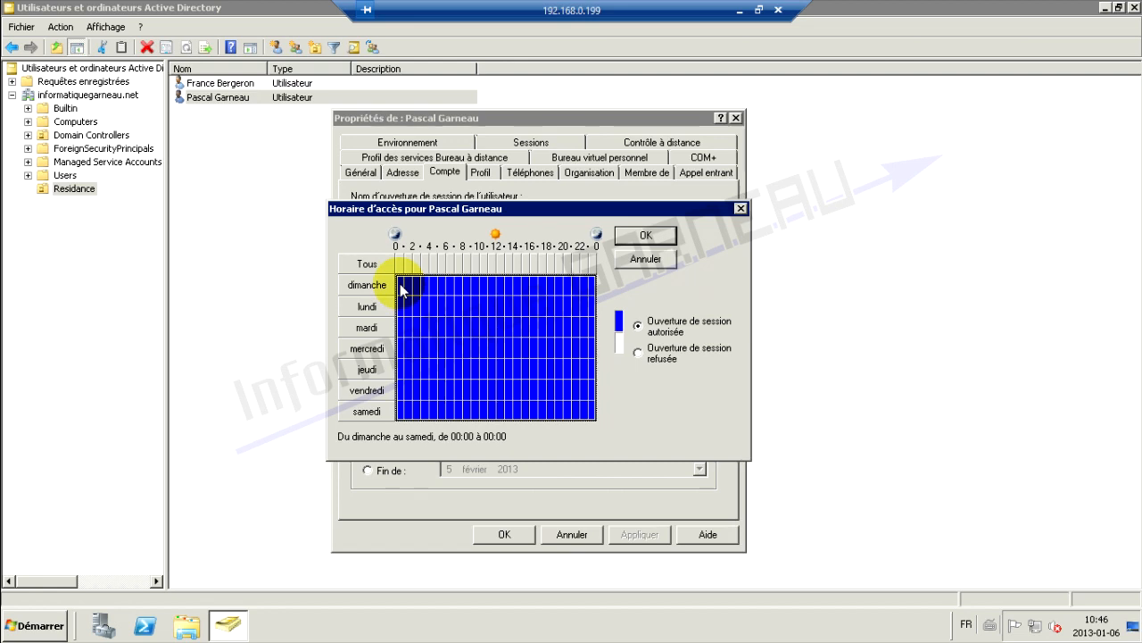
left_click_drag(401, 287, 603, 294)
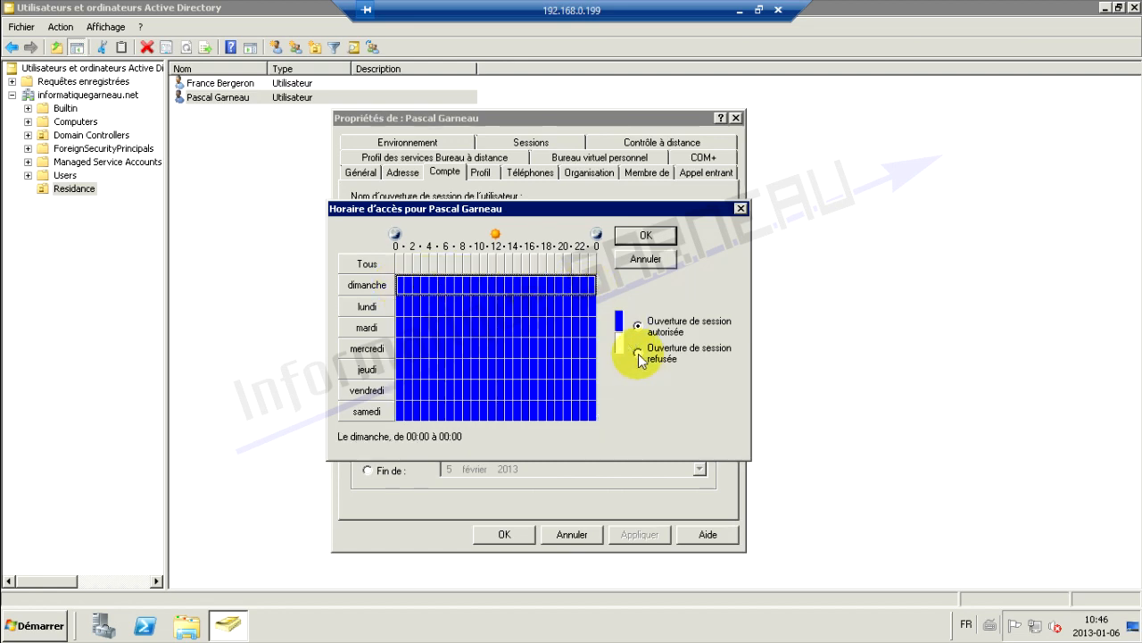
left_click(638, 353)
left_click_drag(399, 411, 596, 413)
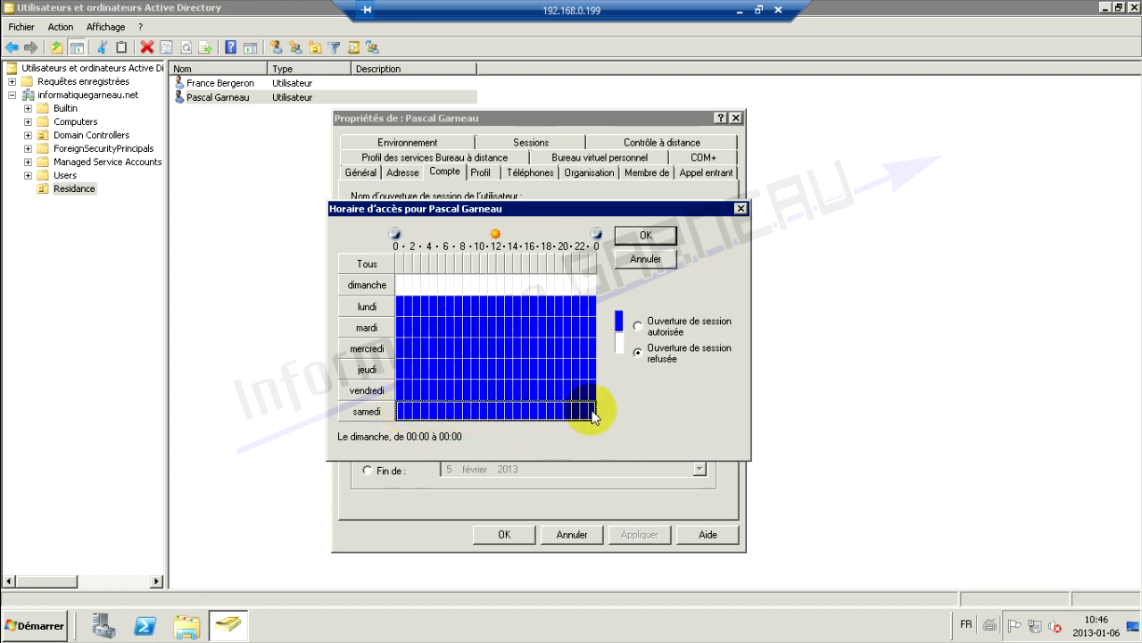
left_click(638, 353)
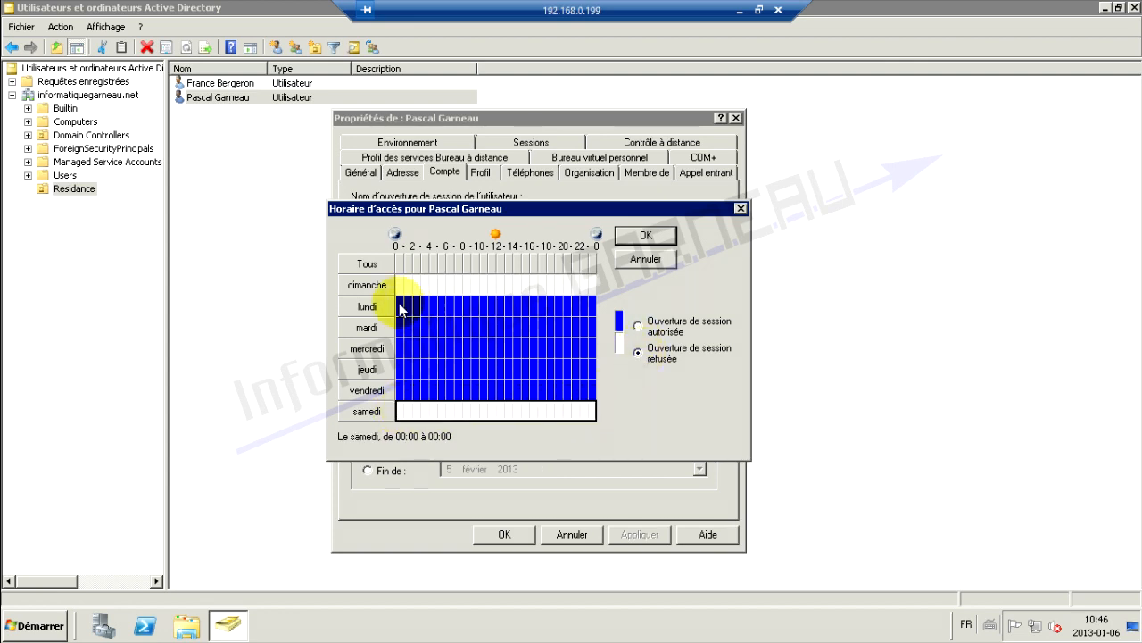
left_click_drag(400, 309, 449, 390)
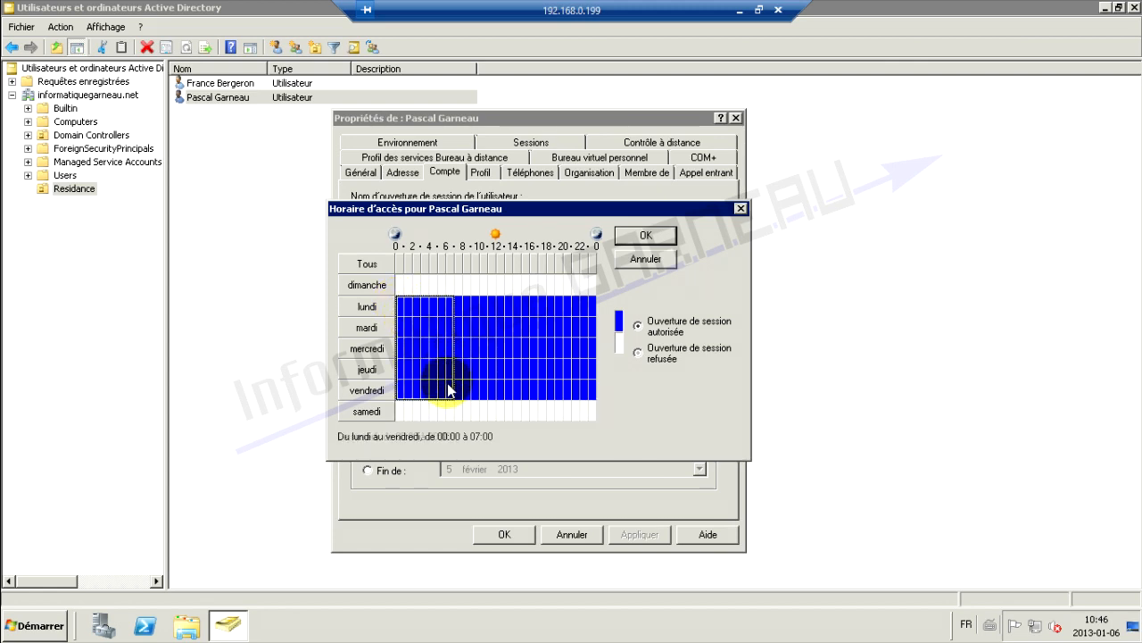
left_click(637, 351)
left_click_drag(464, 311, 464, 380)
left_click(640, 353)
left_click_drag(543, 300, 593, 396)
left_click(639, 353)
left_click_drag(466, 302, 535, 386)
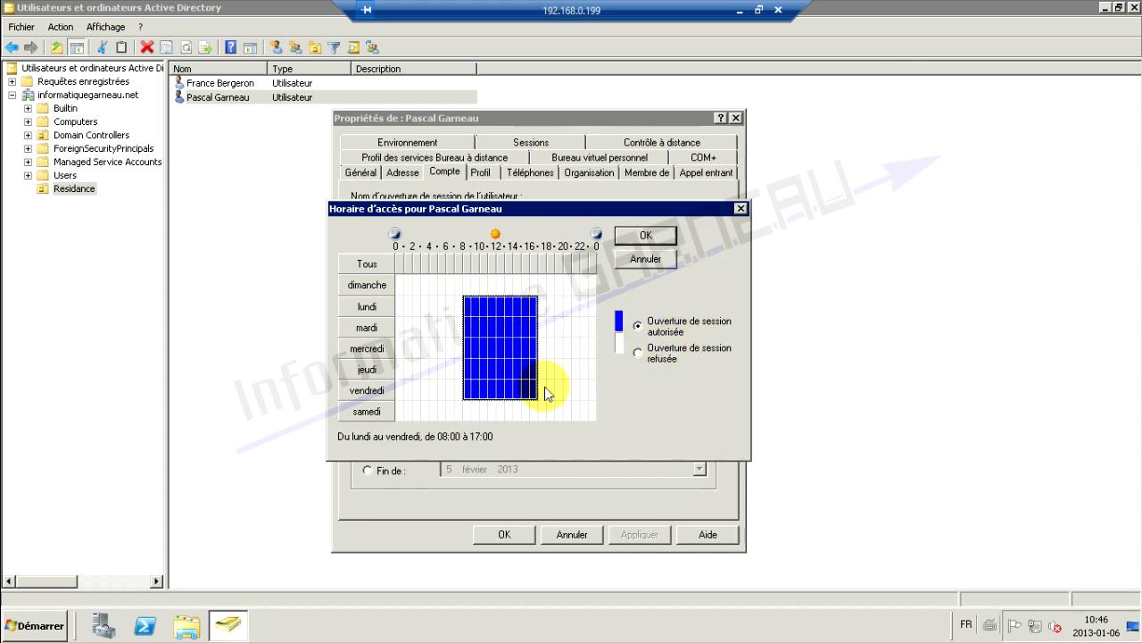
left_click(535, 390)
left_click(638, 352)
left_click(467, 306)
left_click_drag(467, 306, 526, 390)
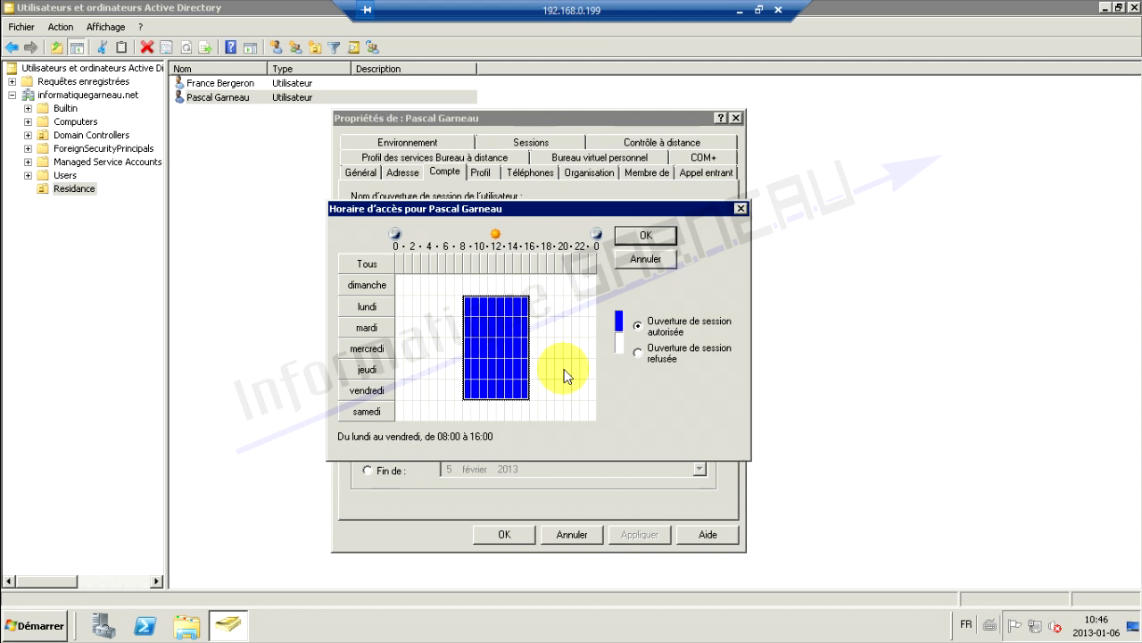
left_click_drag(400, 280, 594, 419)
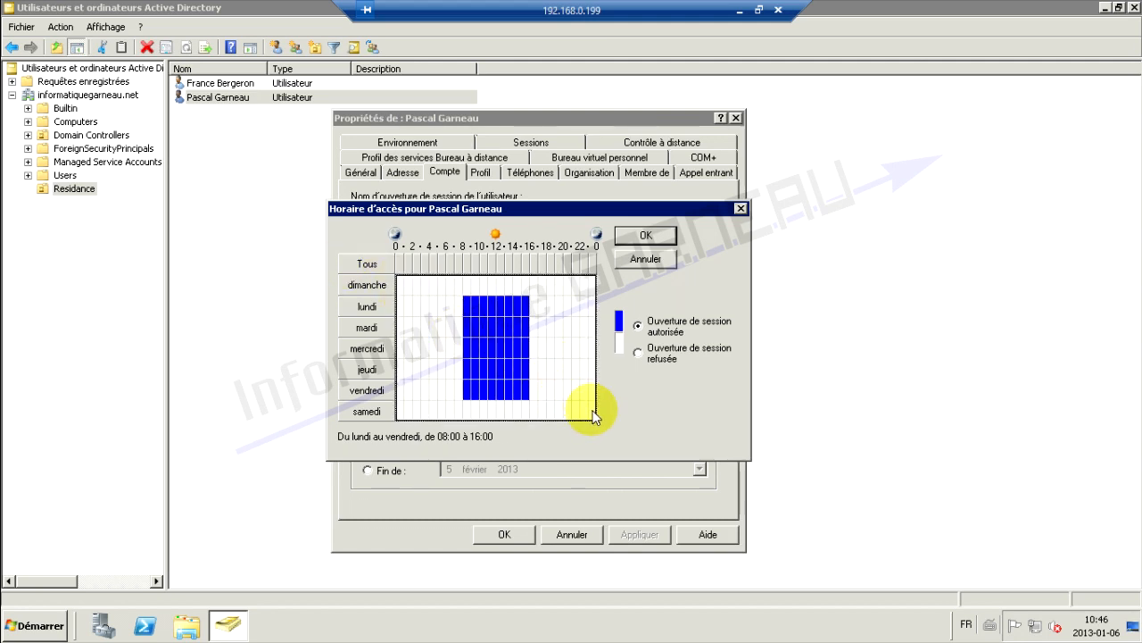
left_click(637, 325)
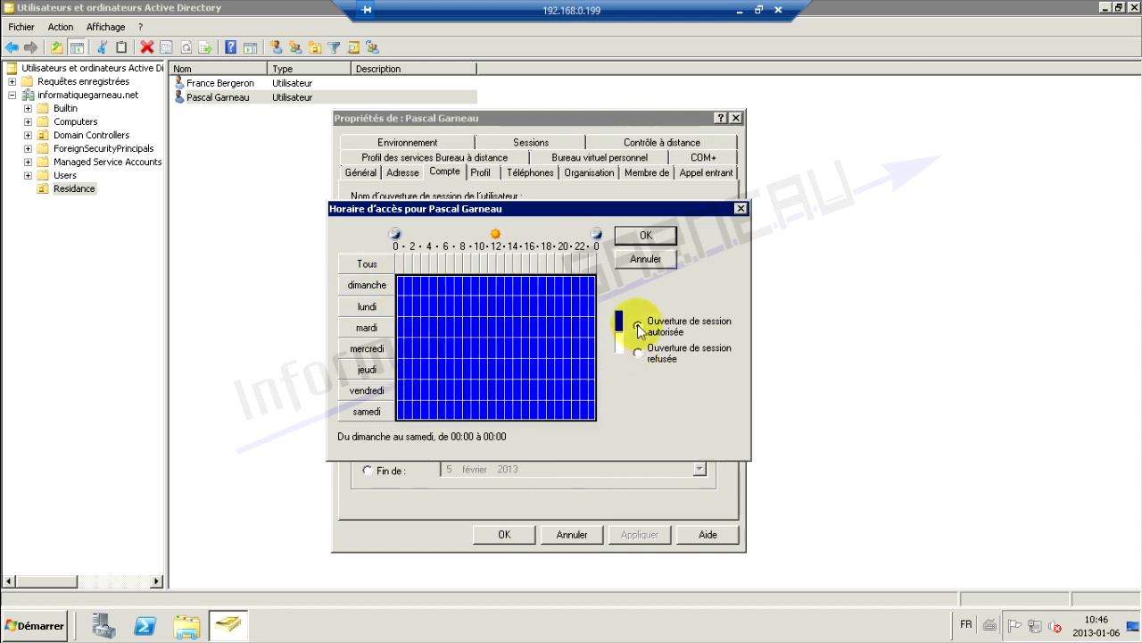
left_click(636, 237)
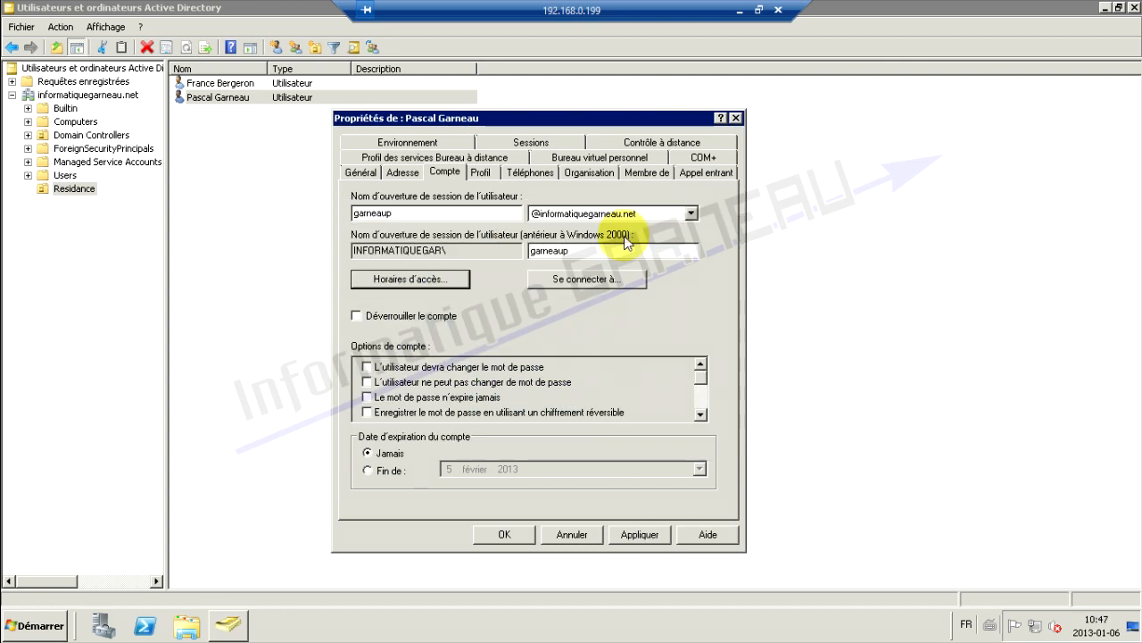
left_click(597, 279)
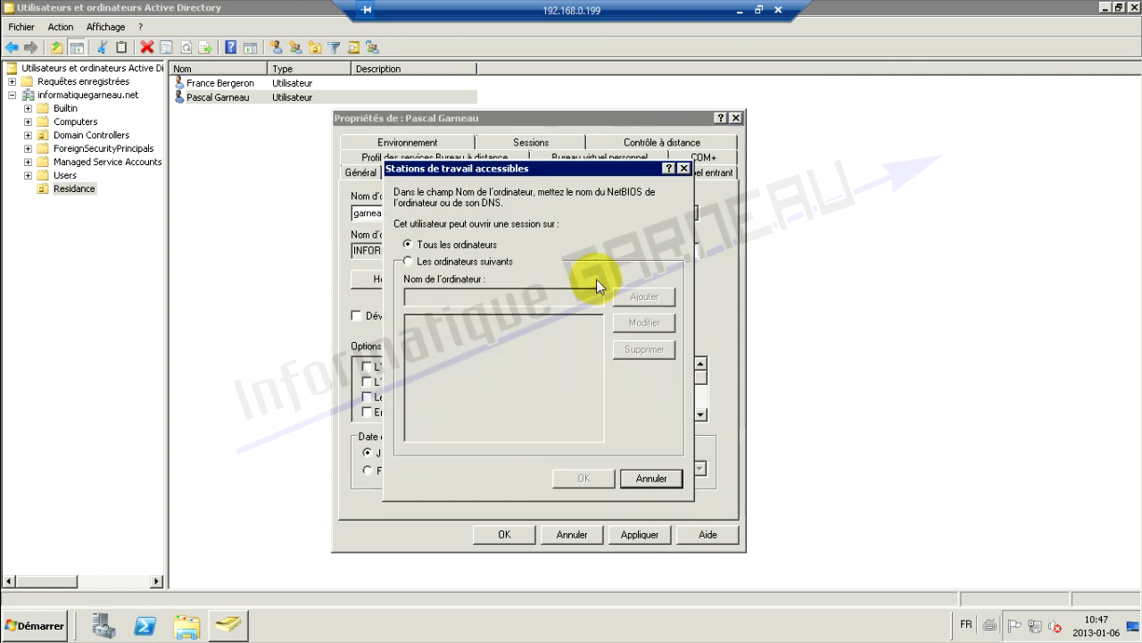
left_click(439, 262)
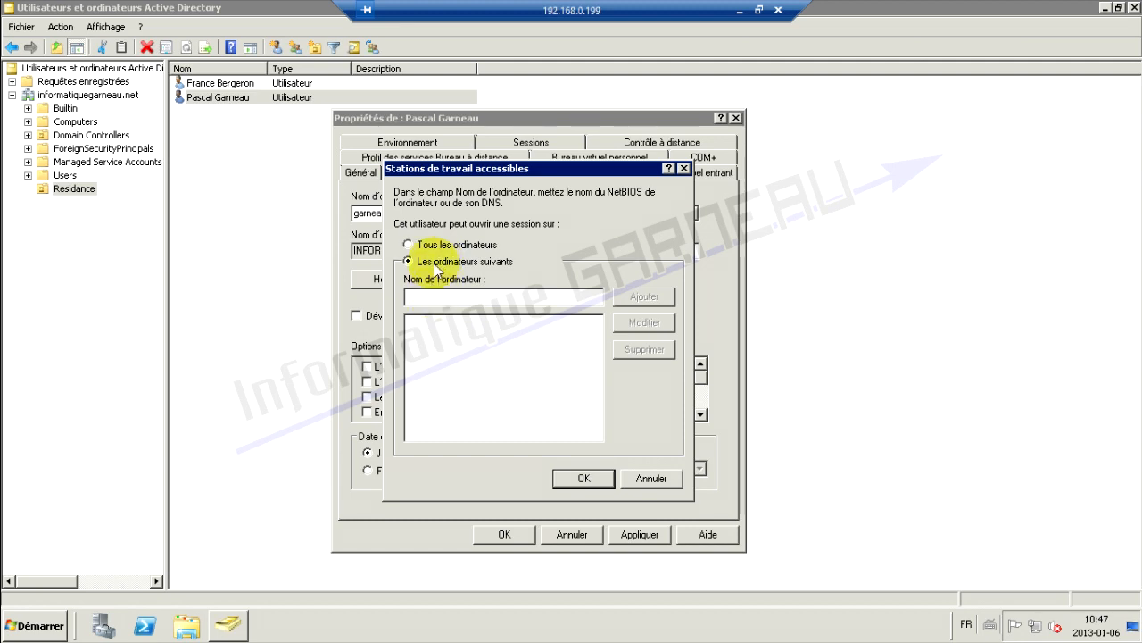
left_click(409, 245)
left_click(685, 168)
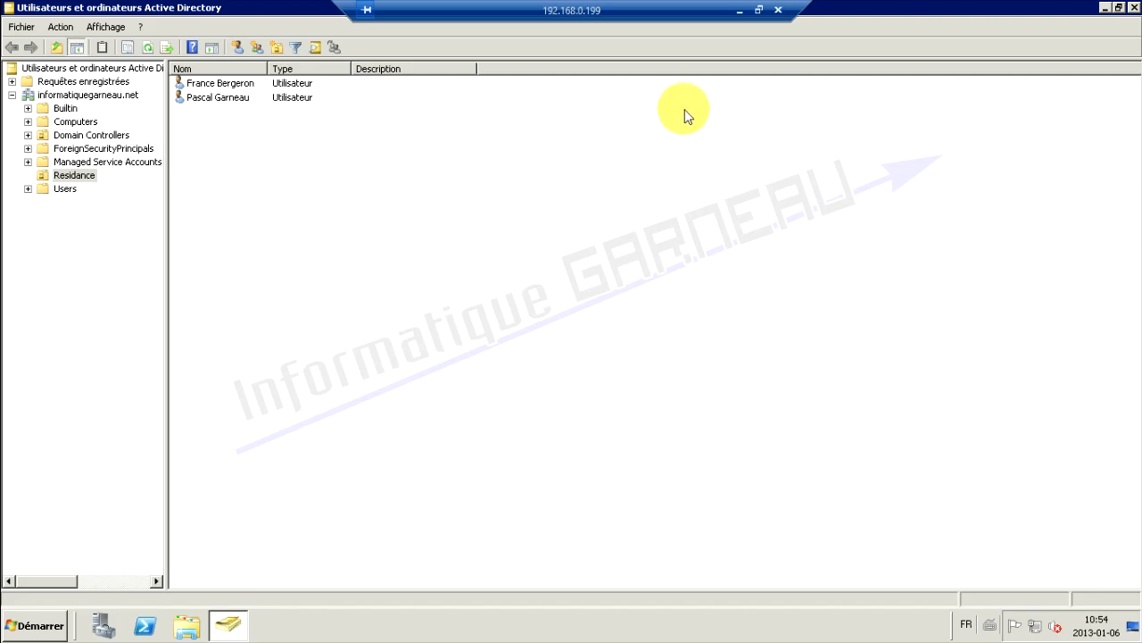
left_click(739, 11)
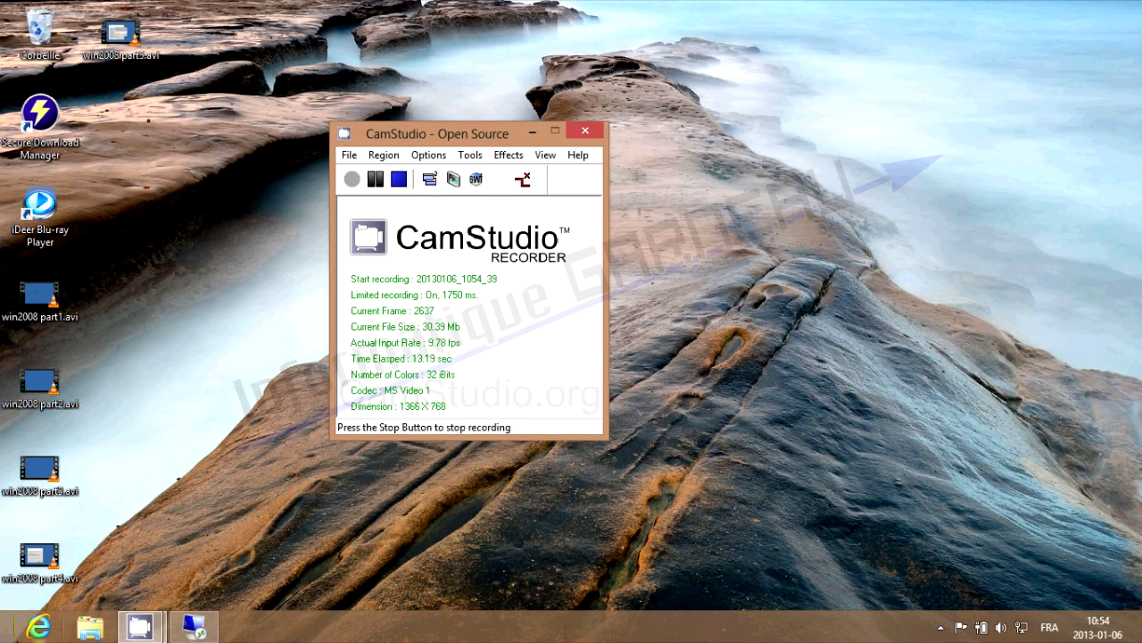
Open the router page at 192.168.0.1 and log in with the admin credentials
key("super+1")
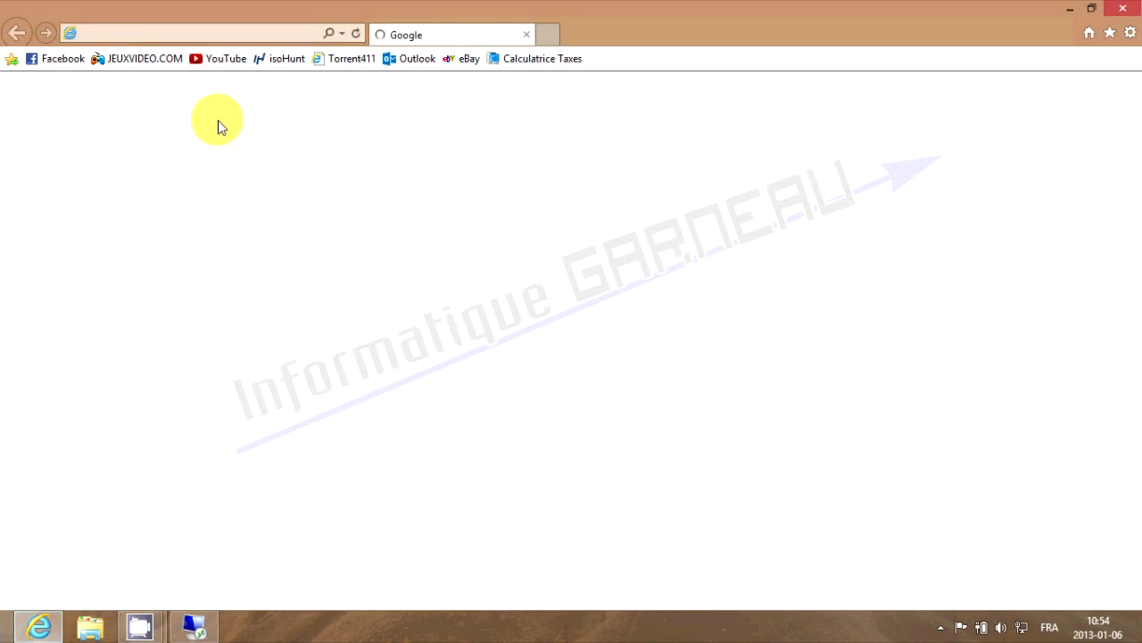
left_click(133, 34)
type("192.168.0.1")
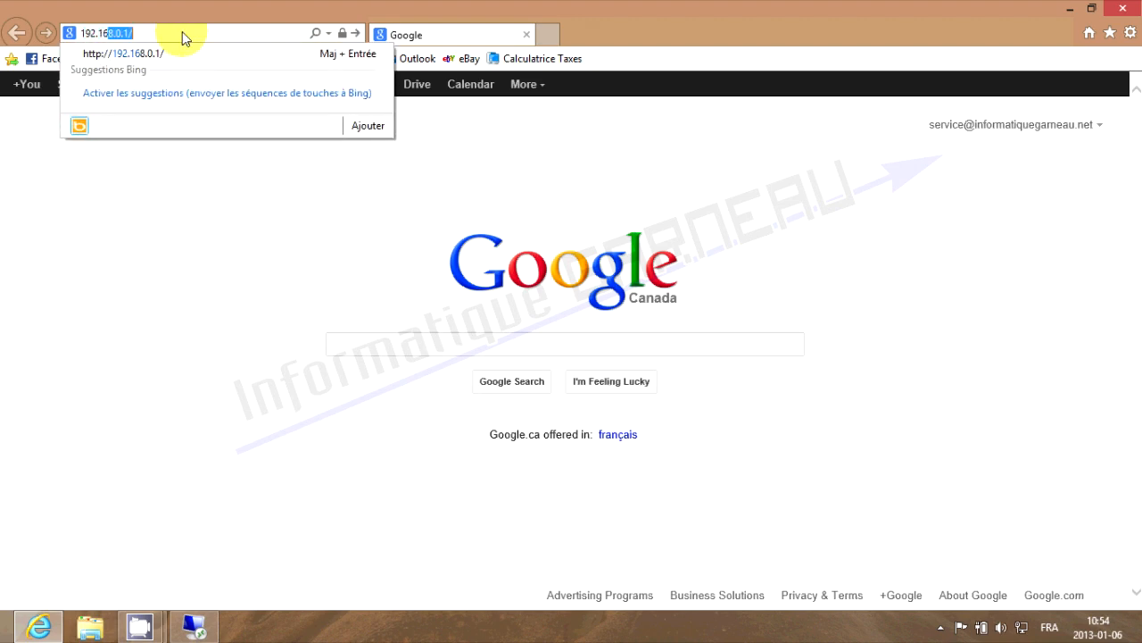
key("Return")
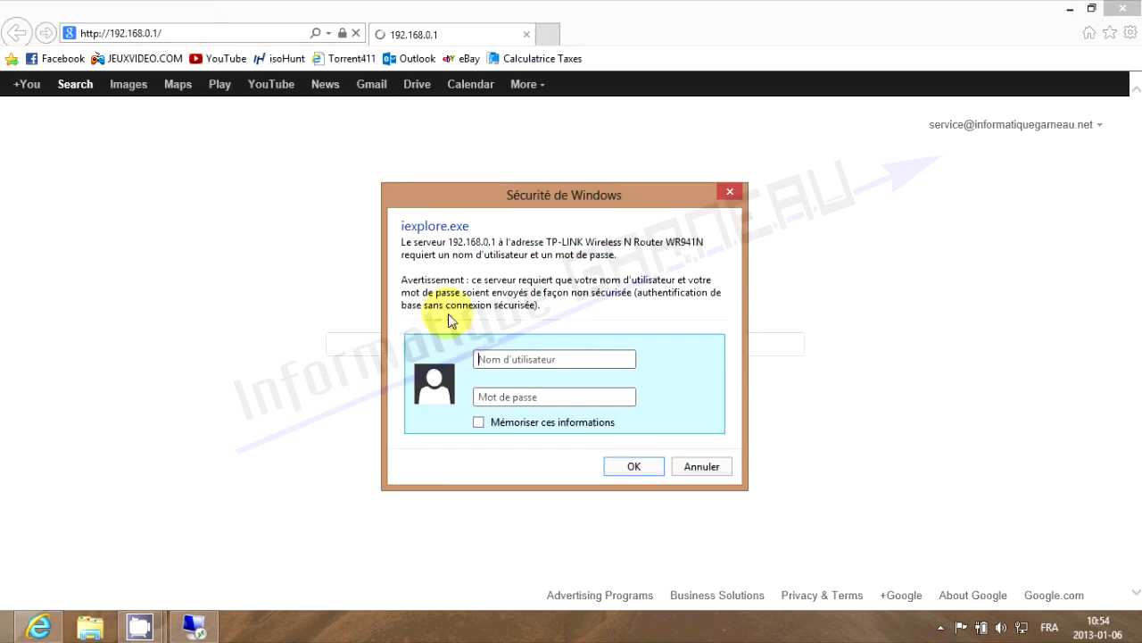
type("admi********")
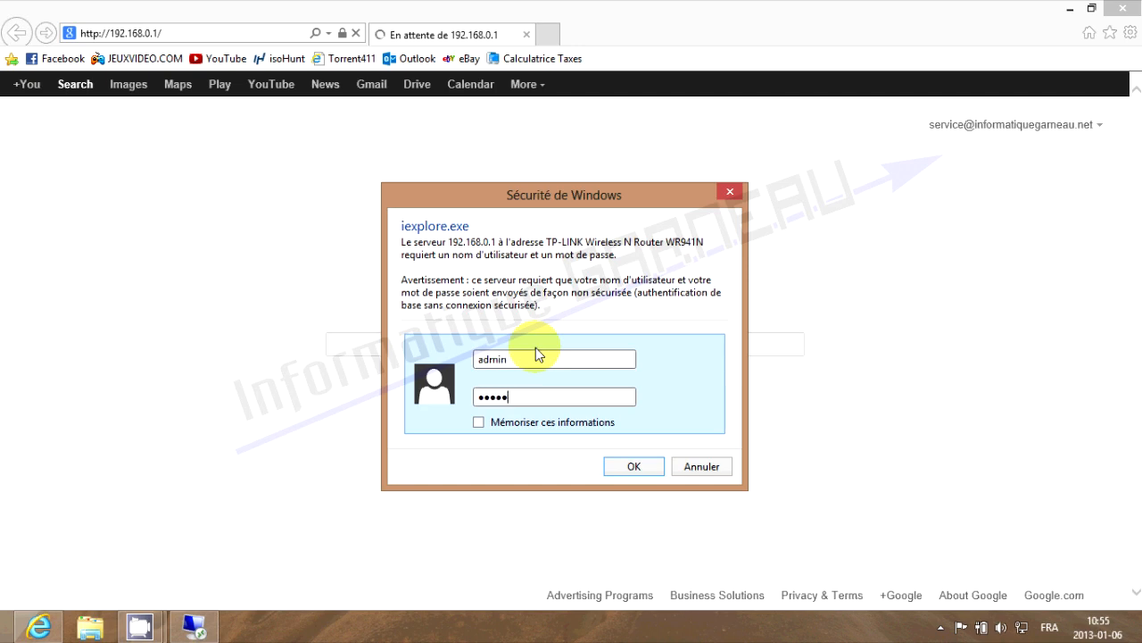
key("Return")
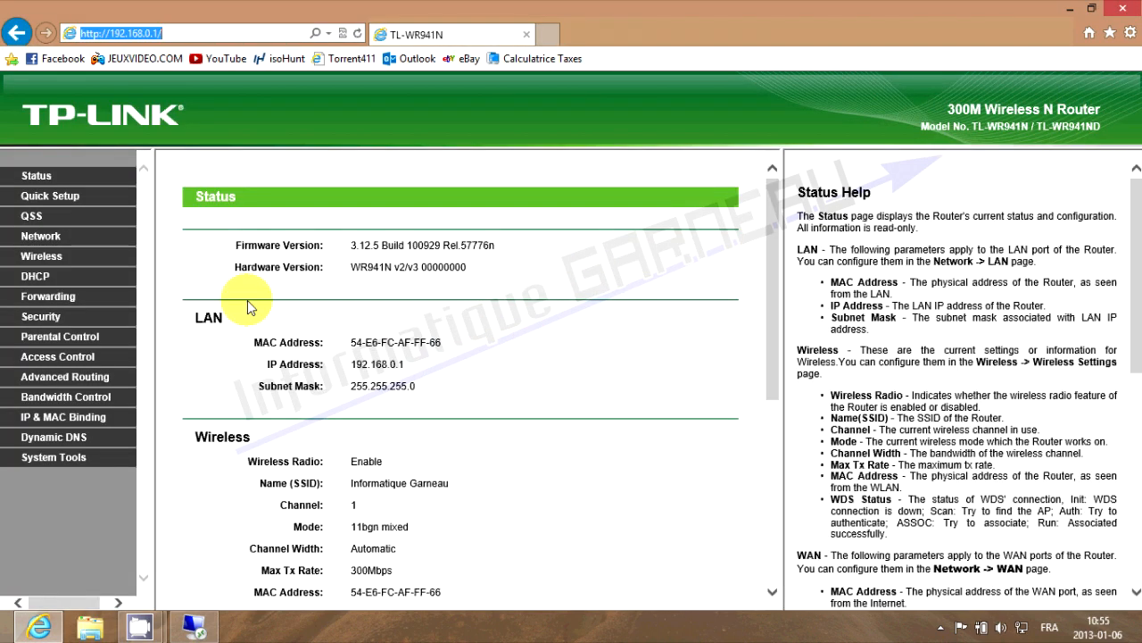
In DHCP Settings, enter default domain informatiquegarneau.net and primary DNS 192.168.0.199
left_click(39, 278)
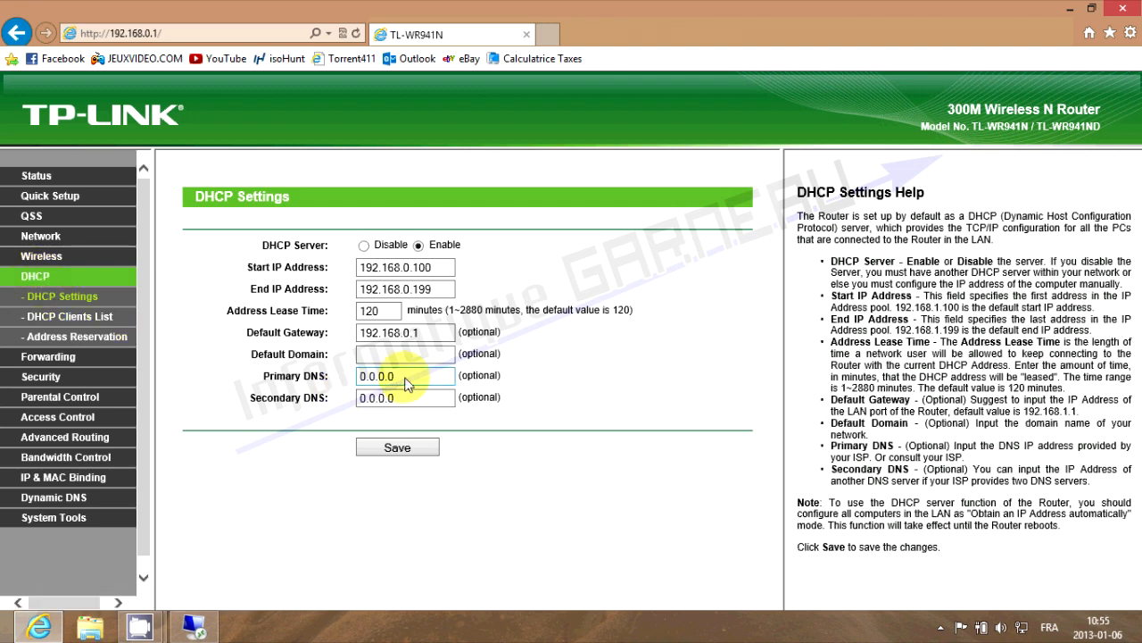
left_click(379, 356)
type("informatiquega")
type("rneau.net")
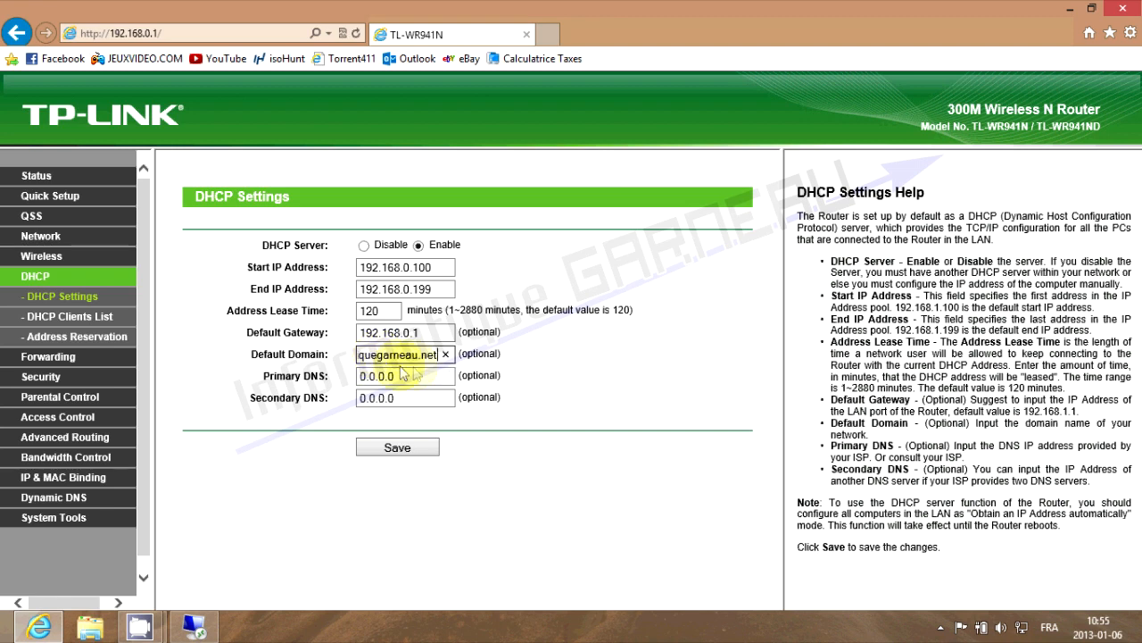
key("Tab")
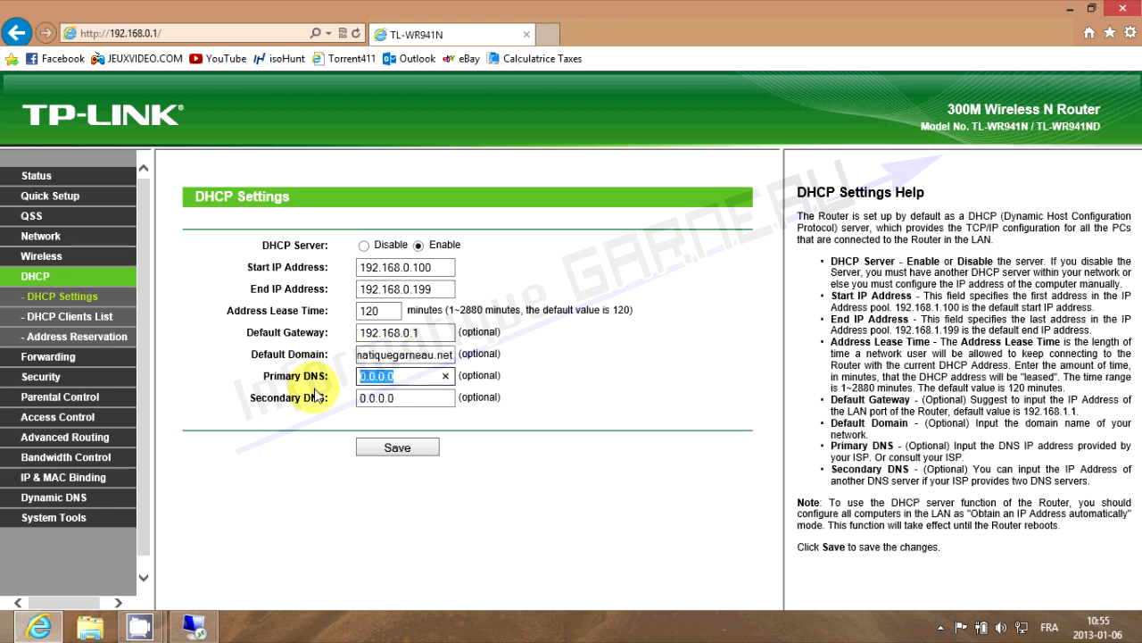
type("192")
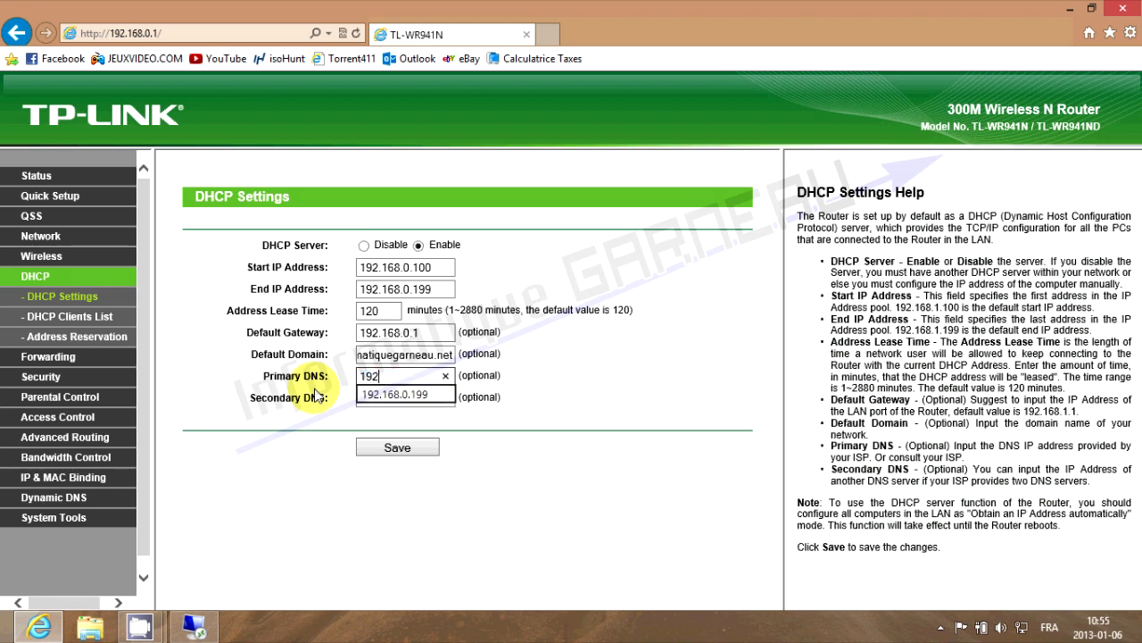
type(".168.0.199")
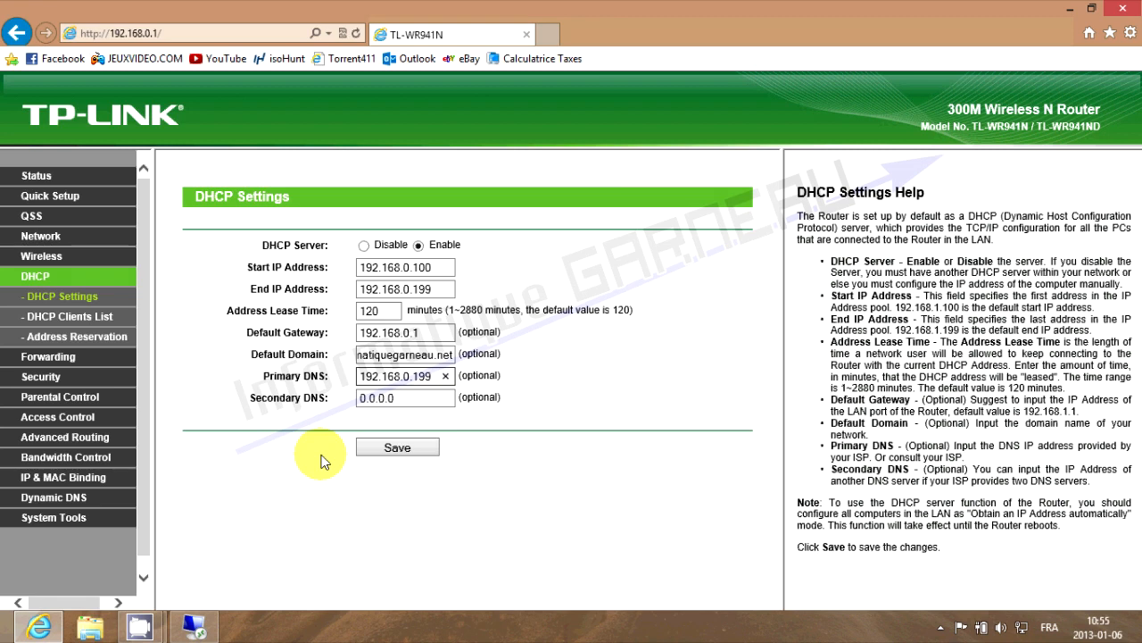
left_click_drag(418, 357, 323, 359)
left_click(382, 356)
left_click_drag(405, 357, 448, 354)
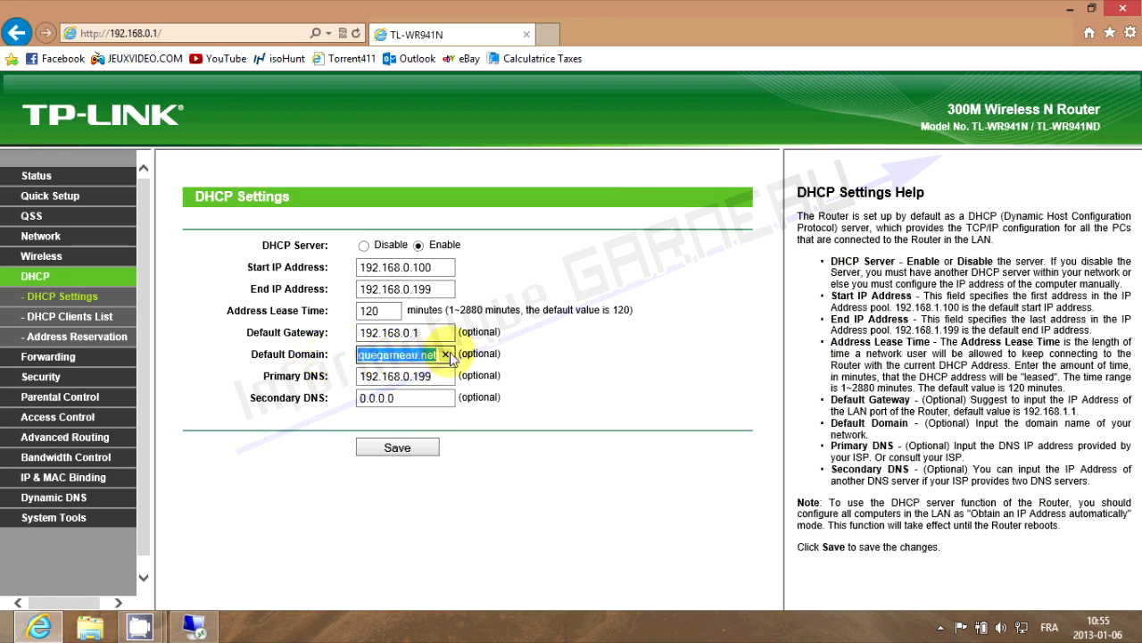
left_click(421, 356)
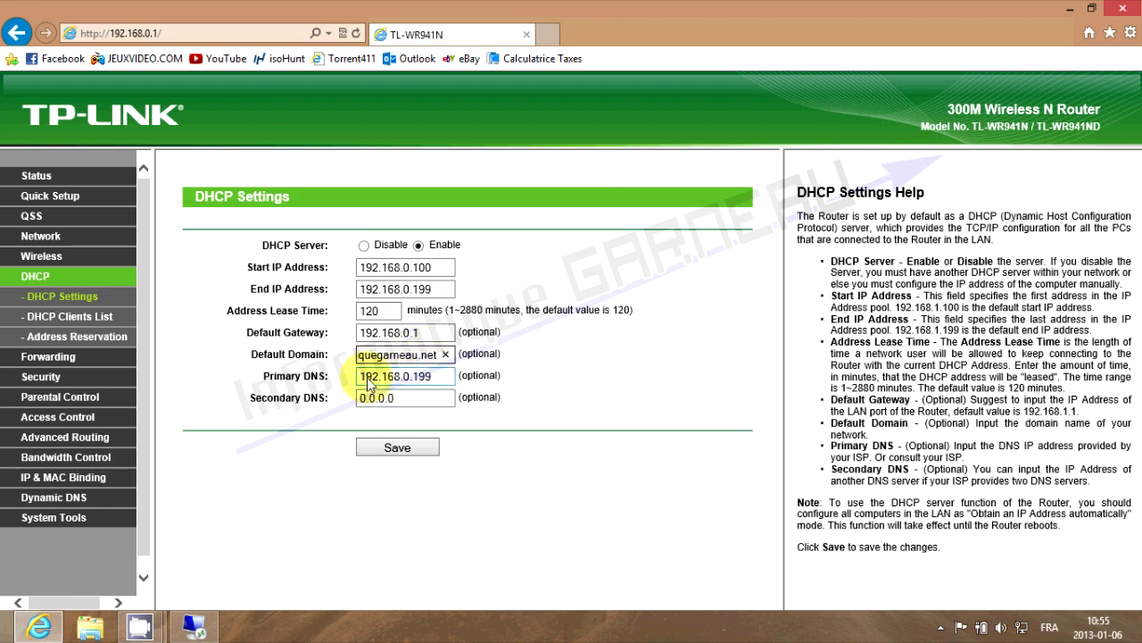
left_click(437, 380)
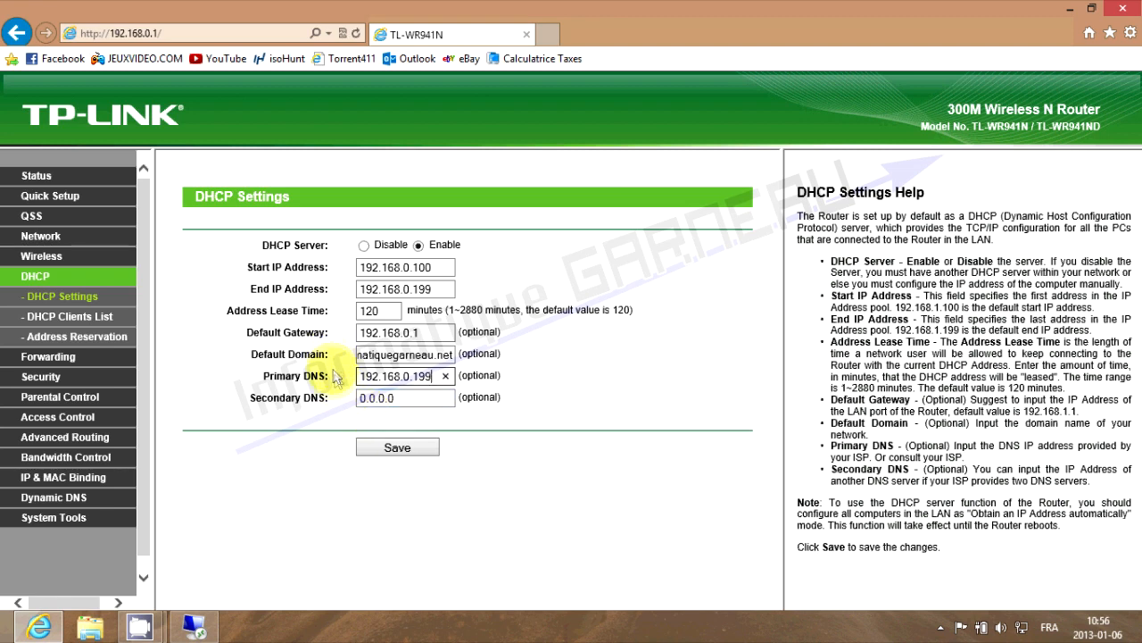
Save the DHCP settings and reboot the router
left_click(398, 449)
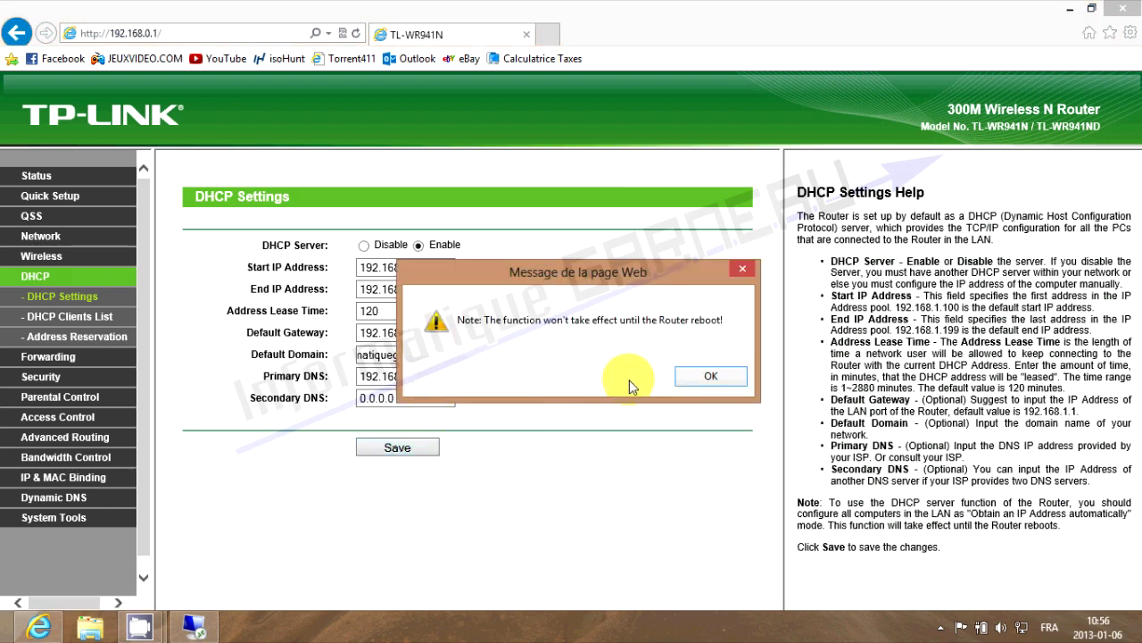
left_click(701, 380)
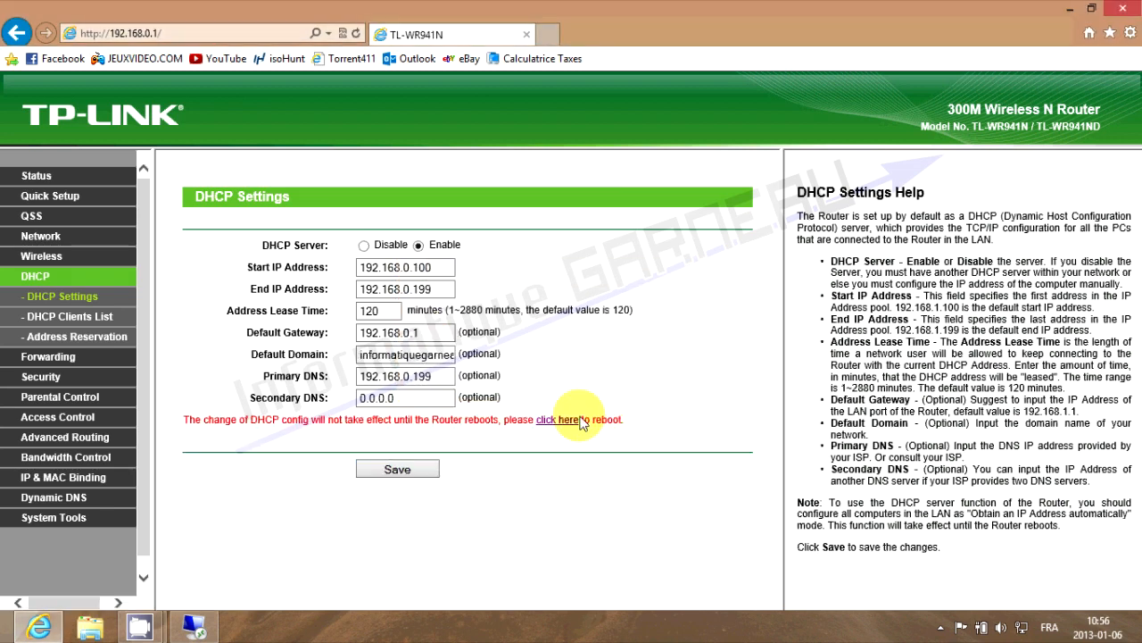
left_click(555, 422)
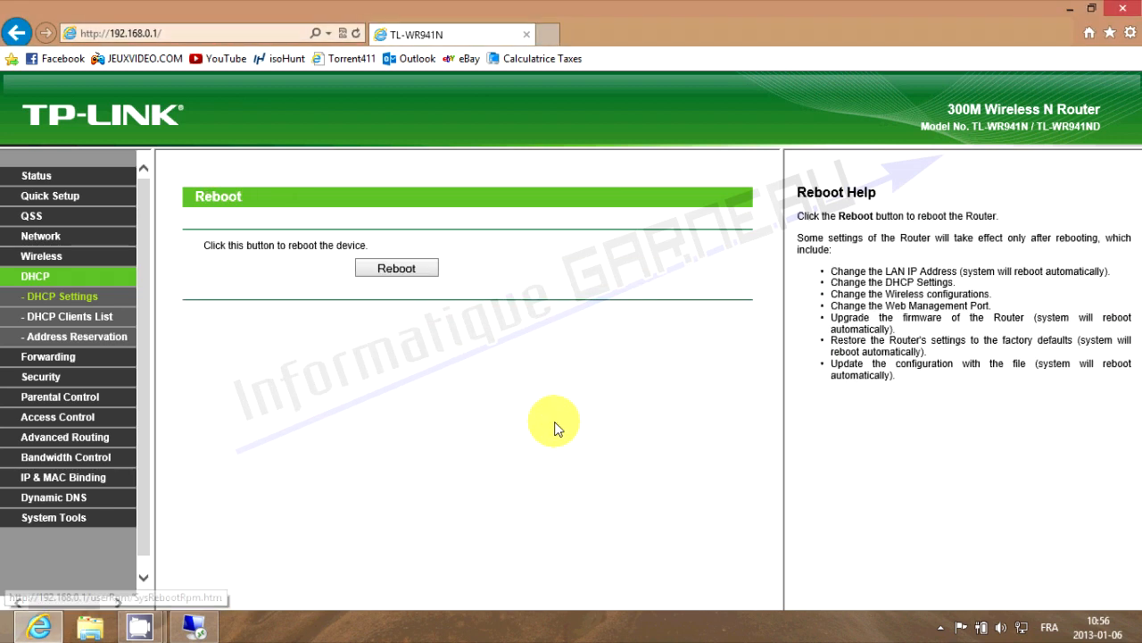
left_click(398, 275)
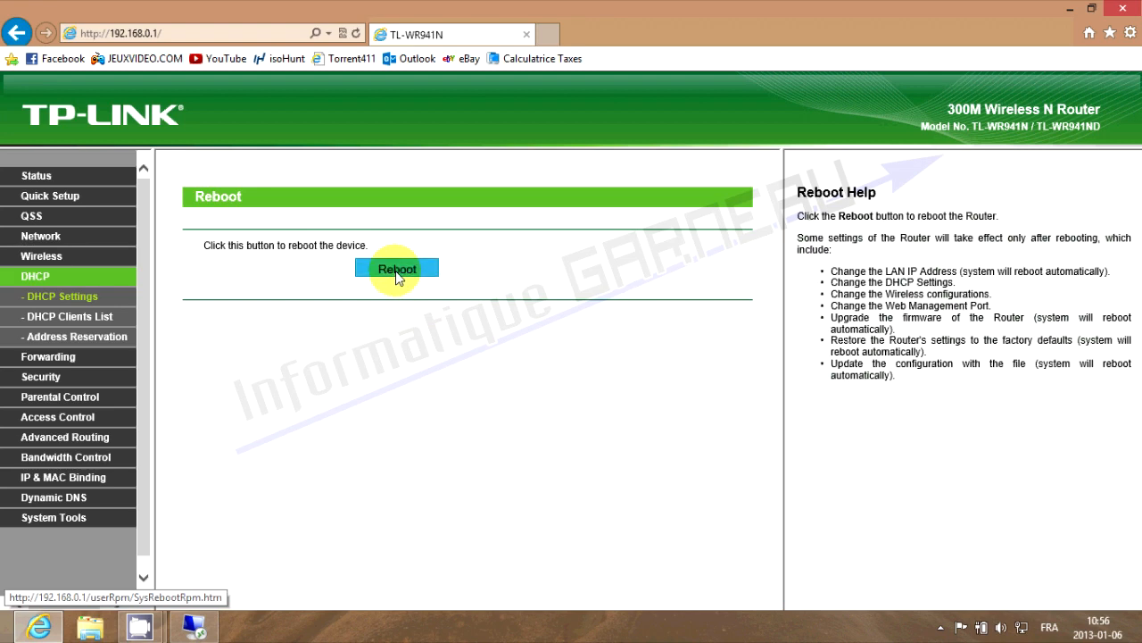
left_click(571, 379)
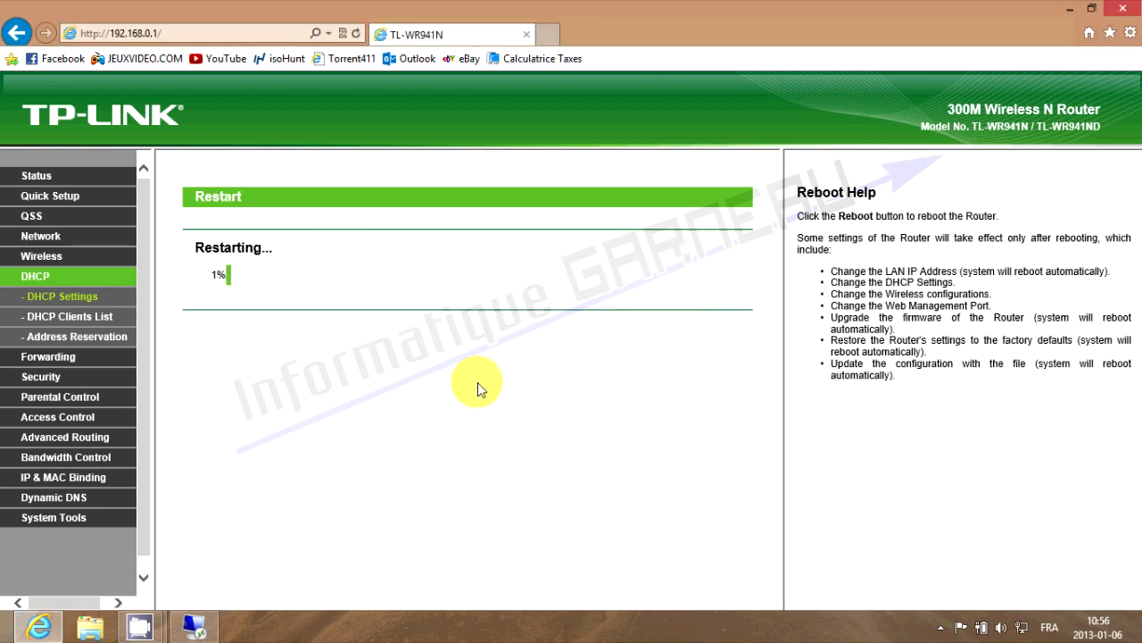
key("Return")
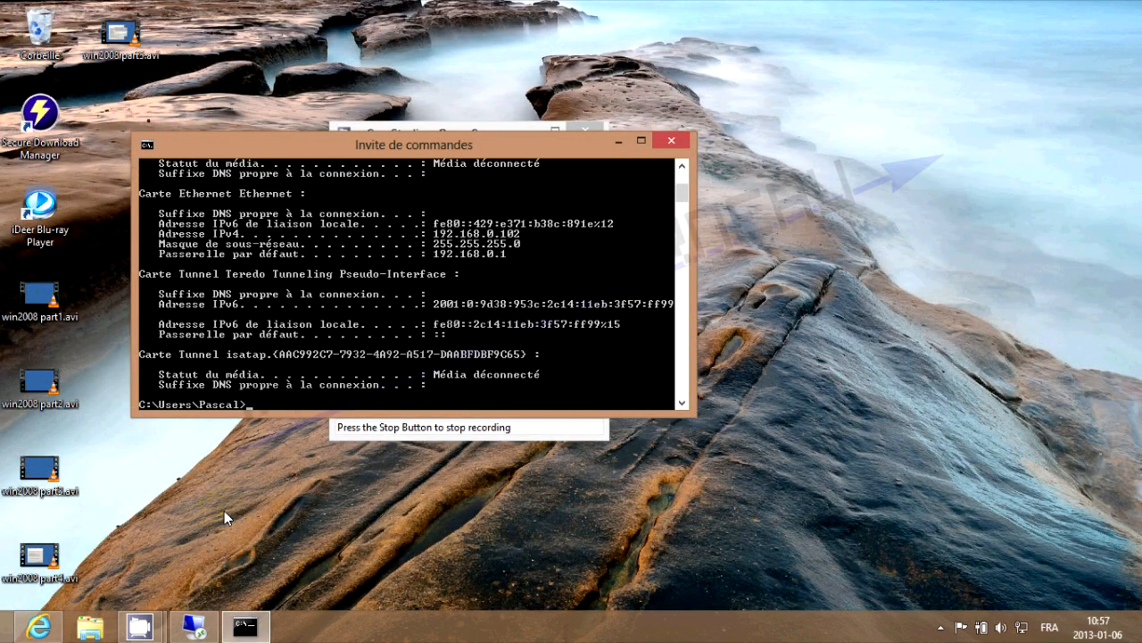
Run ipconfig /release and ipconfig /renew, declining sharing on this network
type("ipconfig /release")
key("Return")
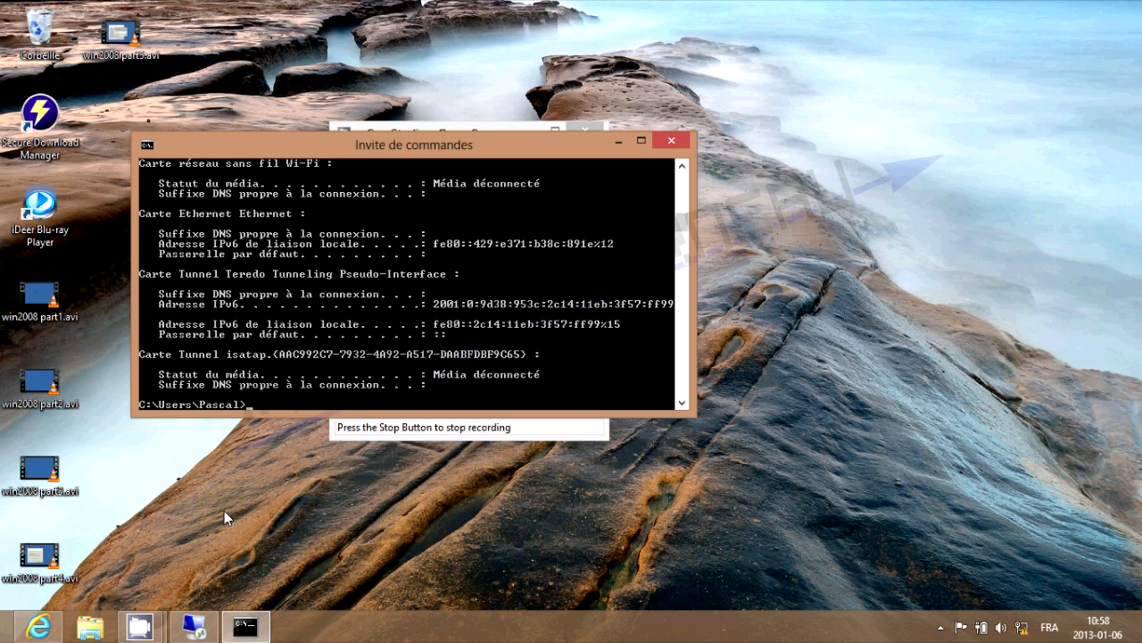
type("ipconfig /renew")
key("Return")
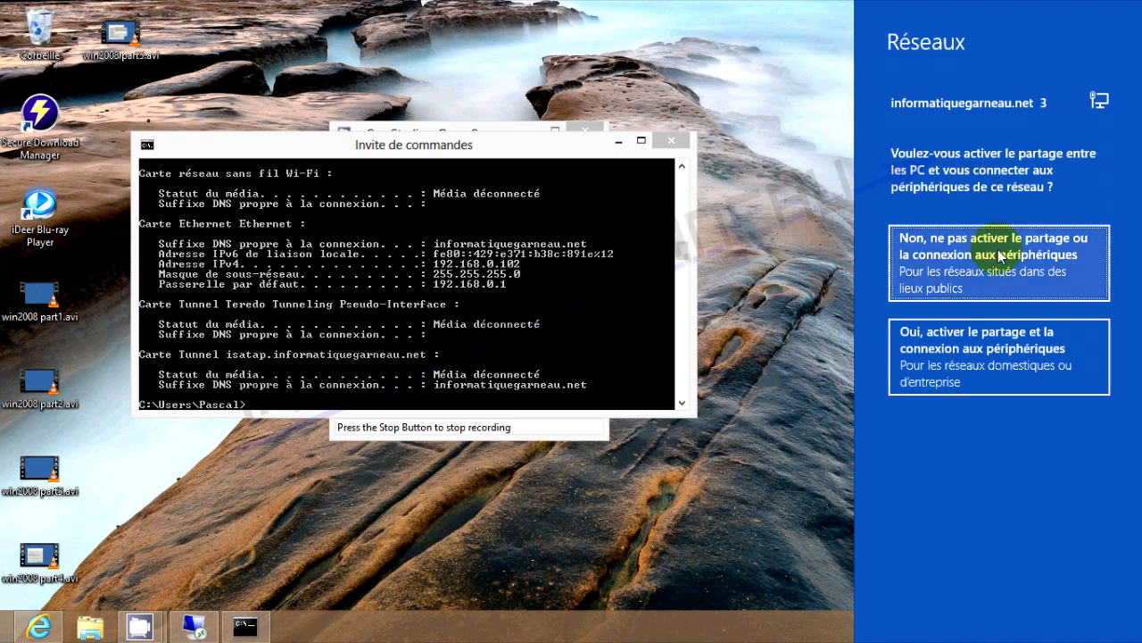
left_click(1002, 256)
Reposition the Command Prompt window and then close it
left_click_drag(469, 144, 538, 144)
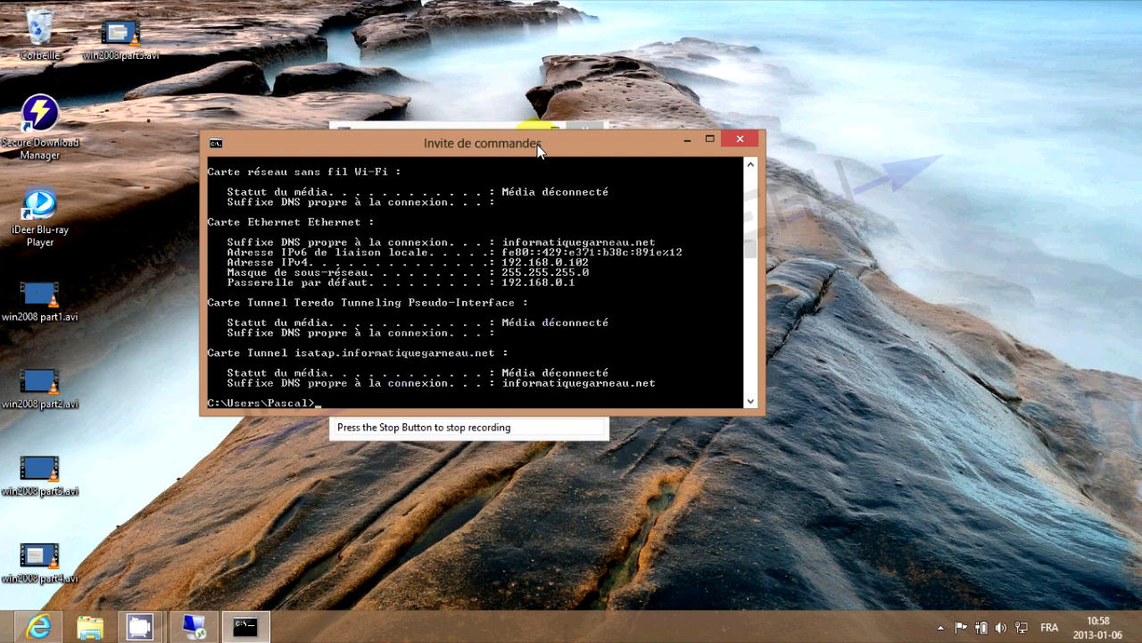
left_click_drag(537, 145, 514, 158)
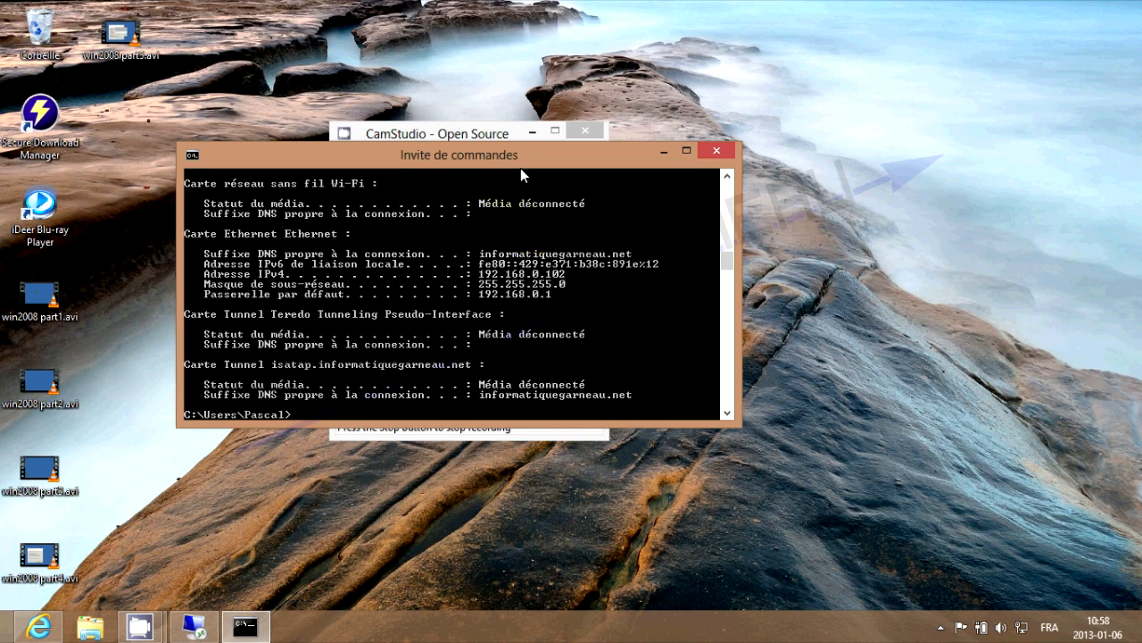
left_click_drag(520, 161, 513, 141)
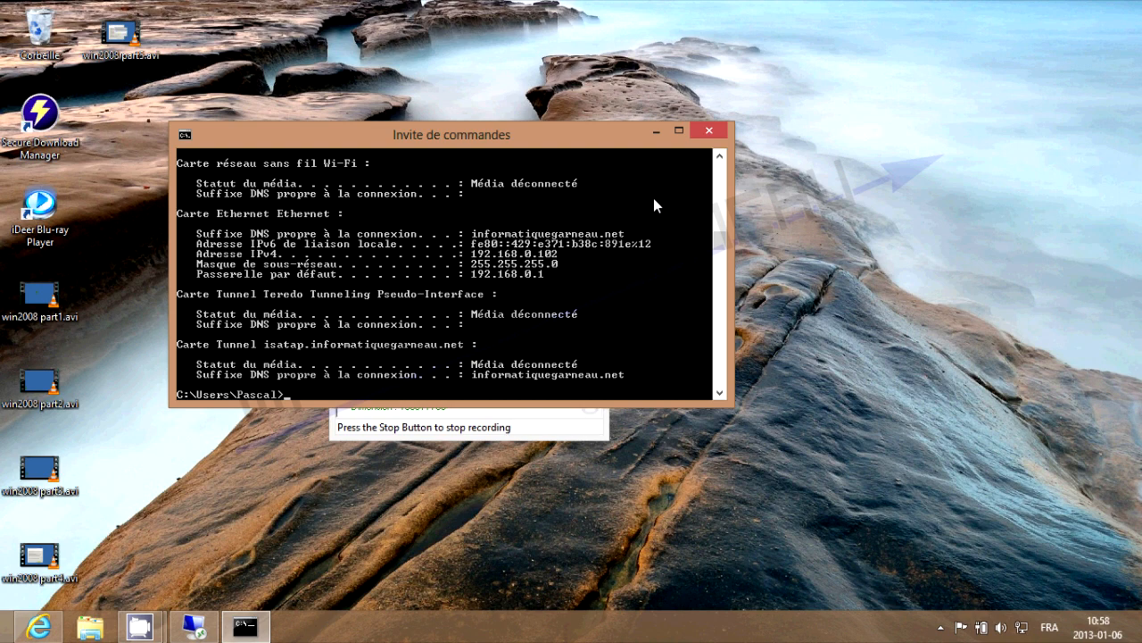
left_click_drag(607, 138, 606, 129)
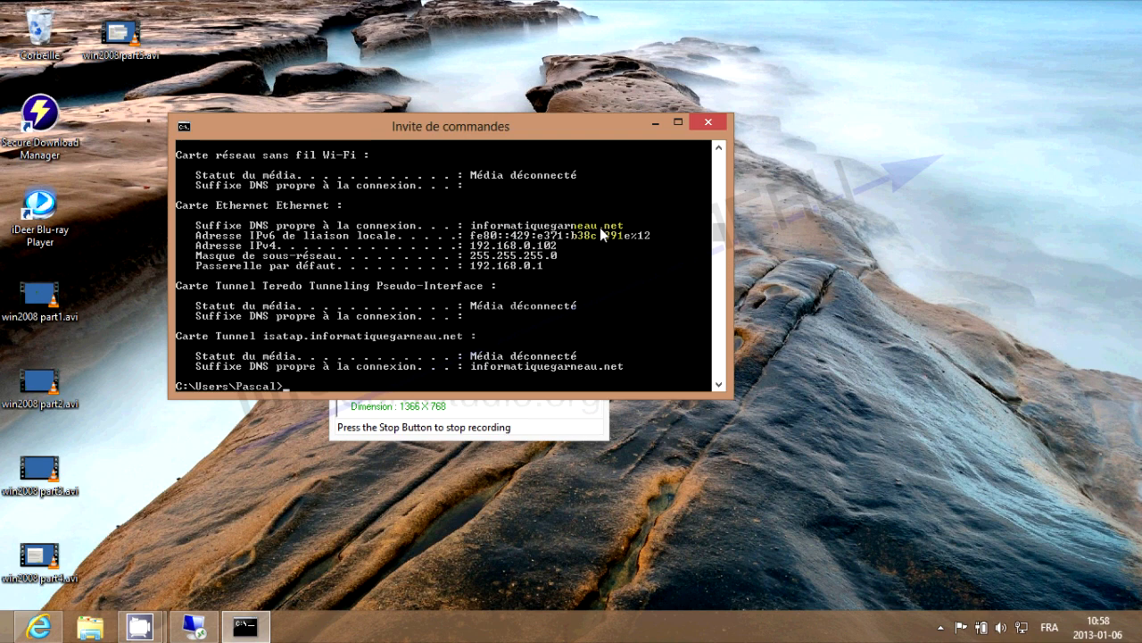
left_click(710, 122)
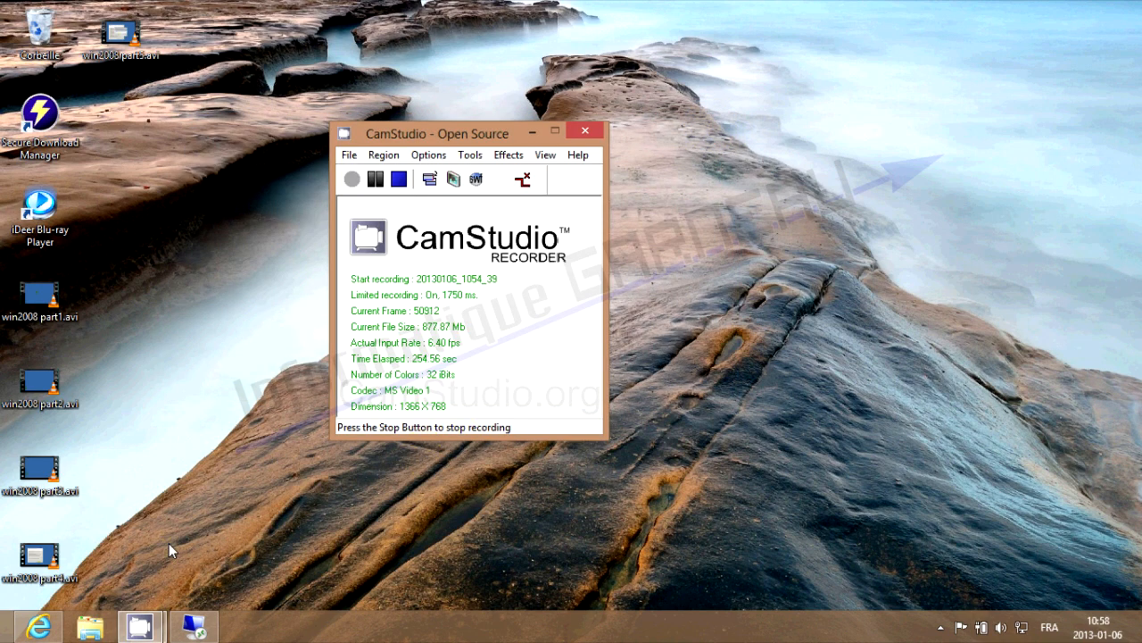
Open the computer's System Properties and start changing its name or domain
left_click(90, 627)
left_click(49, 450)
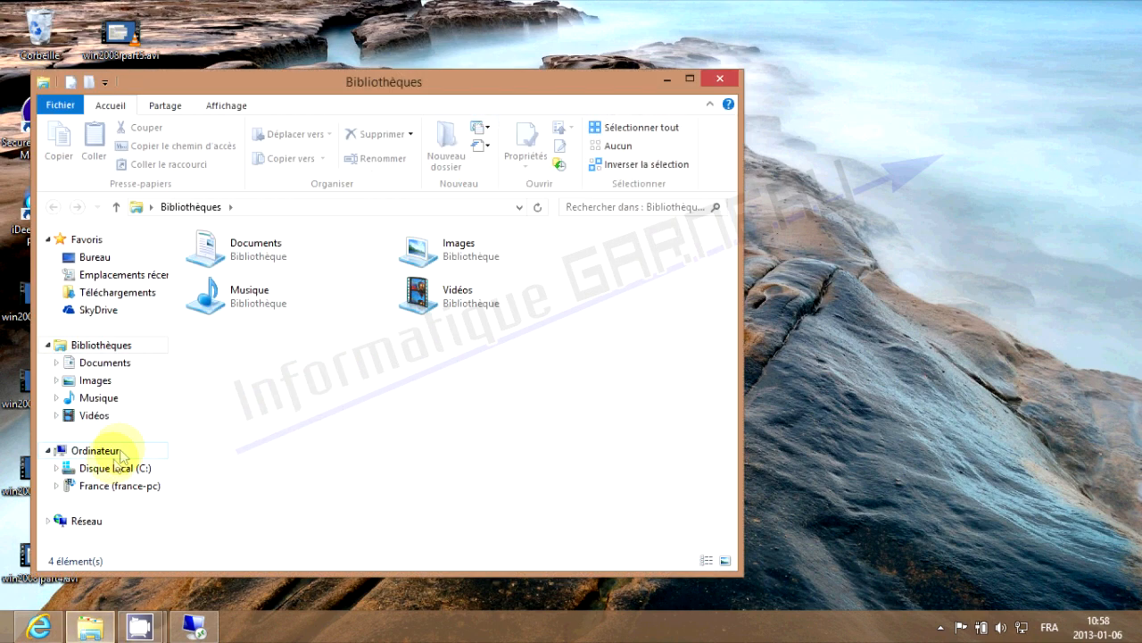
right_click(100, 449)
left_click(126, 439)
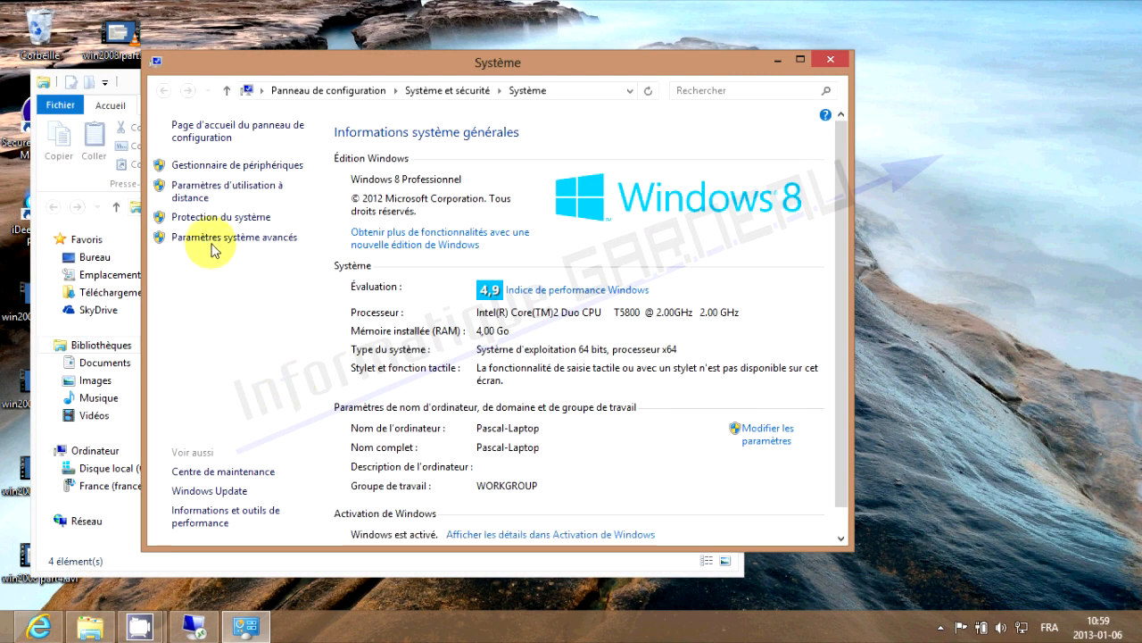
left_click(223, 238)
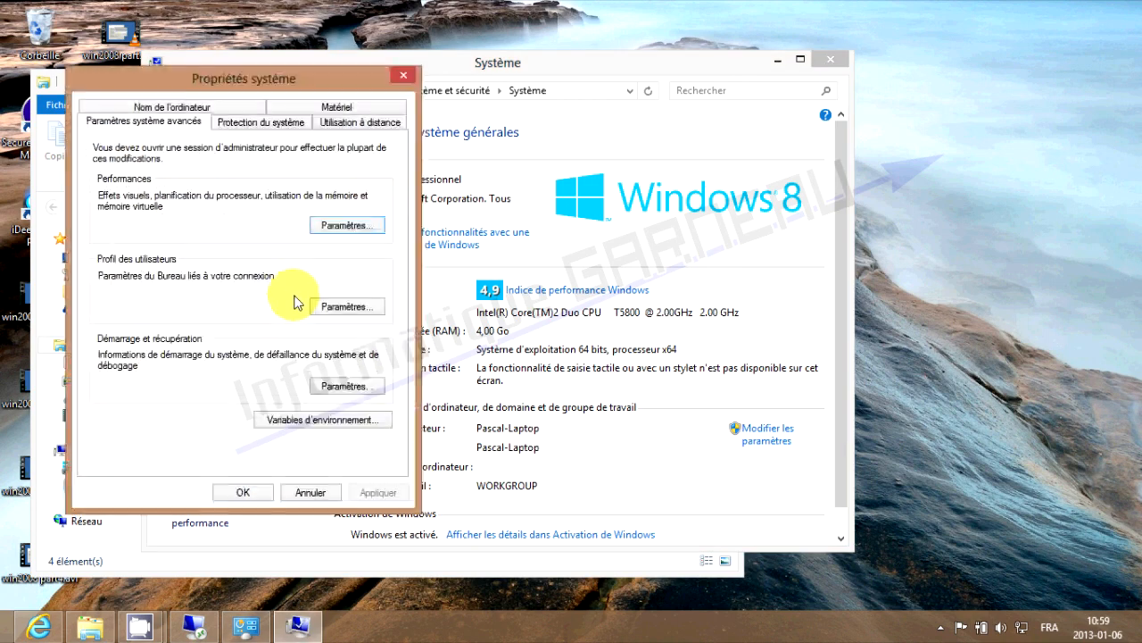
left_click(184, 108)
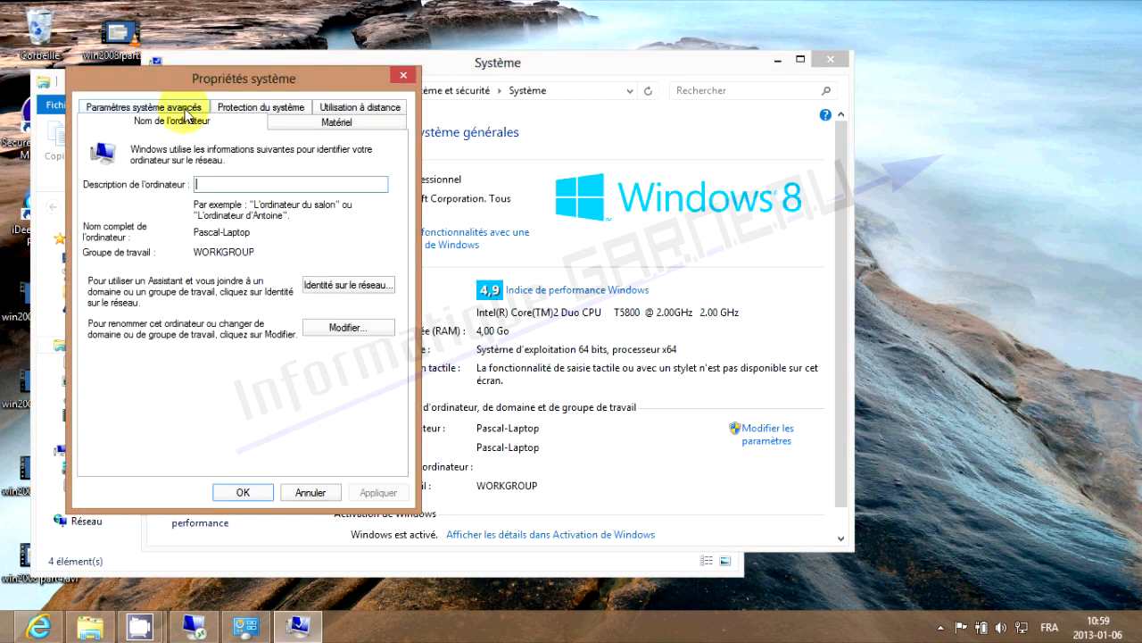
left_click(350, 326)
Join the informatiquegarneau.net domain using the domain account credentials and acknowledge the messages
left_click(141, 306)
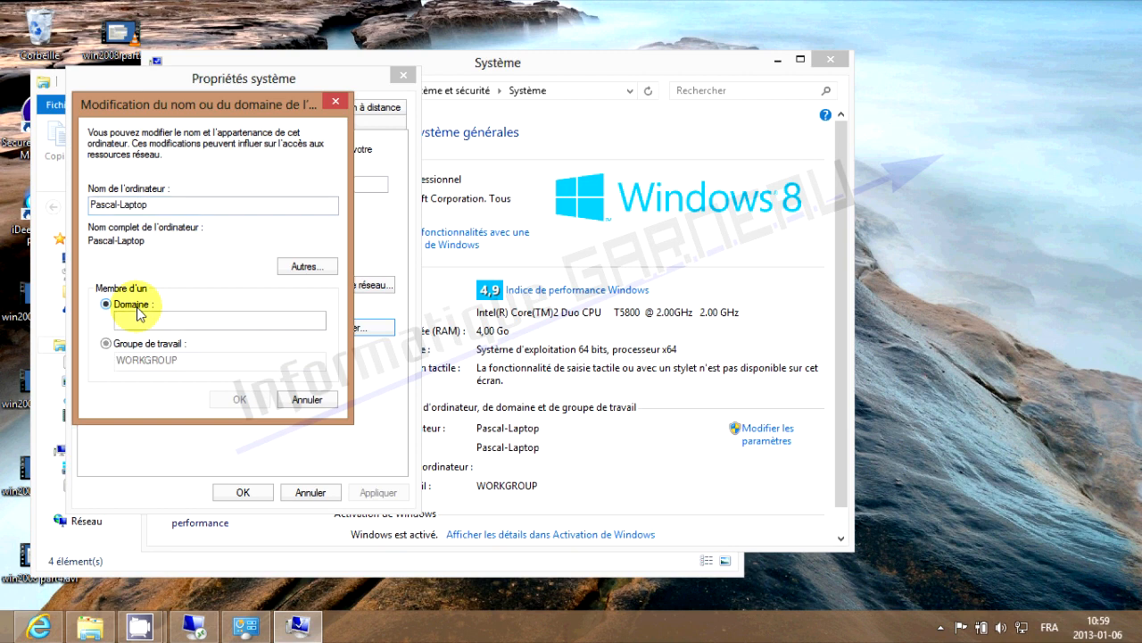
left_click(172, 321)
type("i")
type("or")
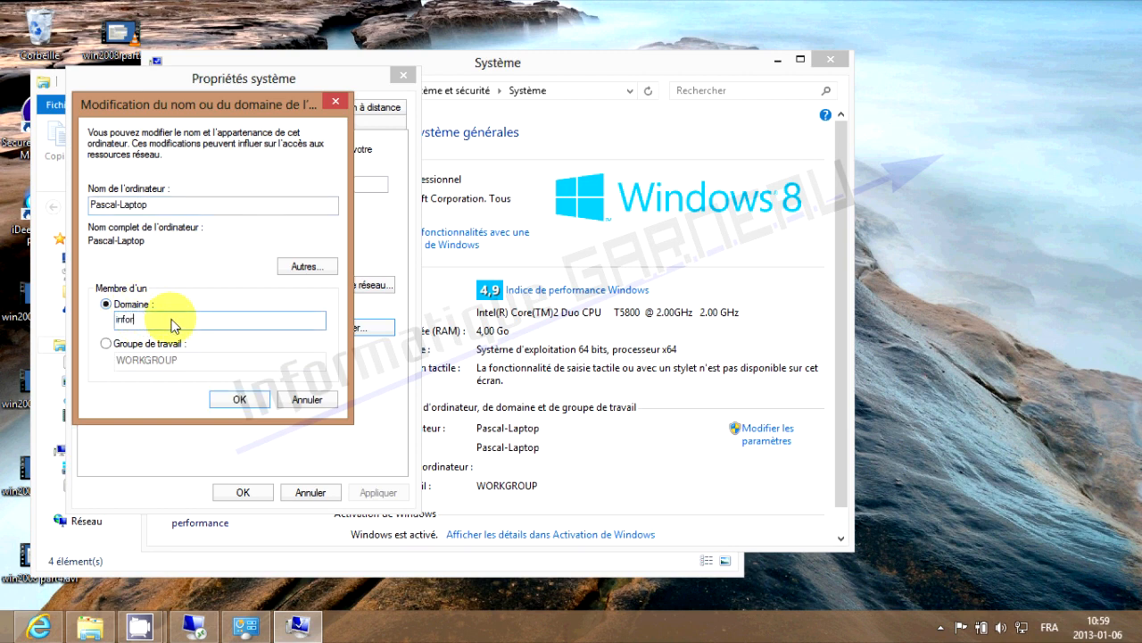
type("matiquegameau.net")
left_click(243, 397)
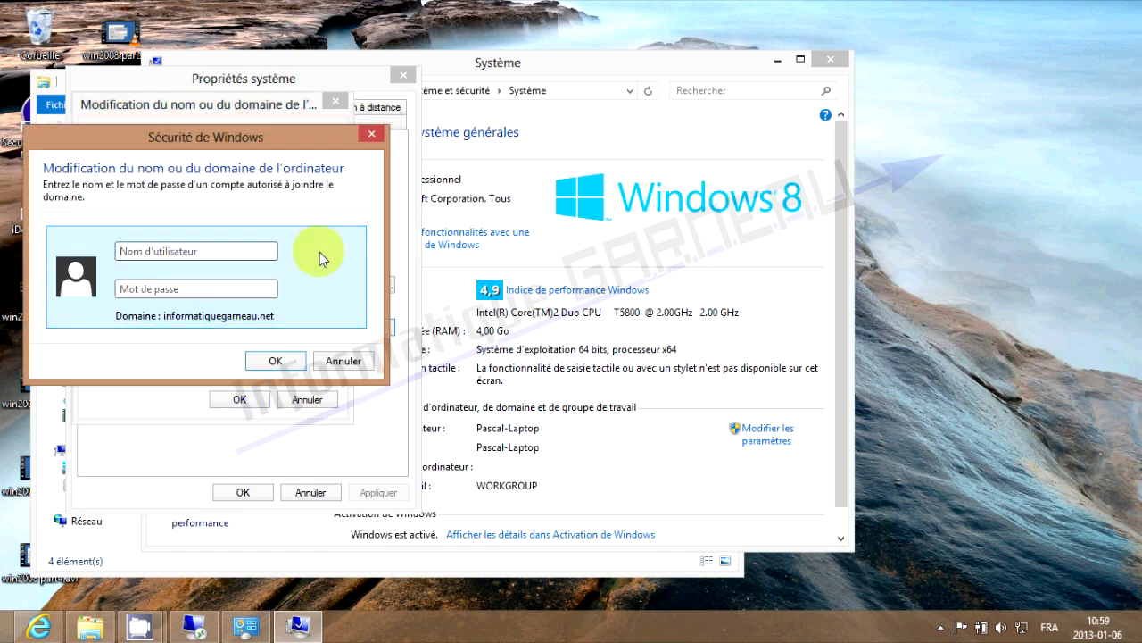
type("garneaup********")
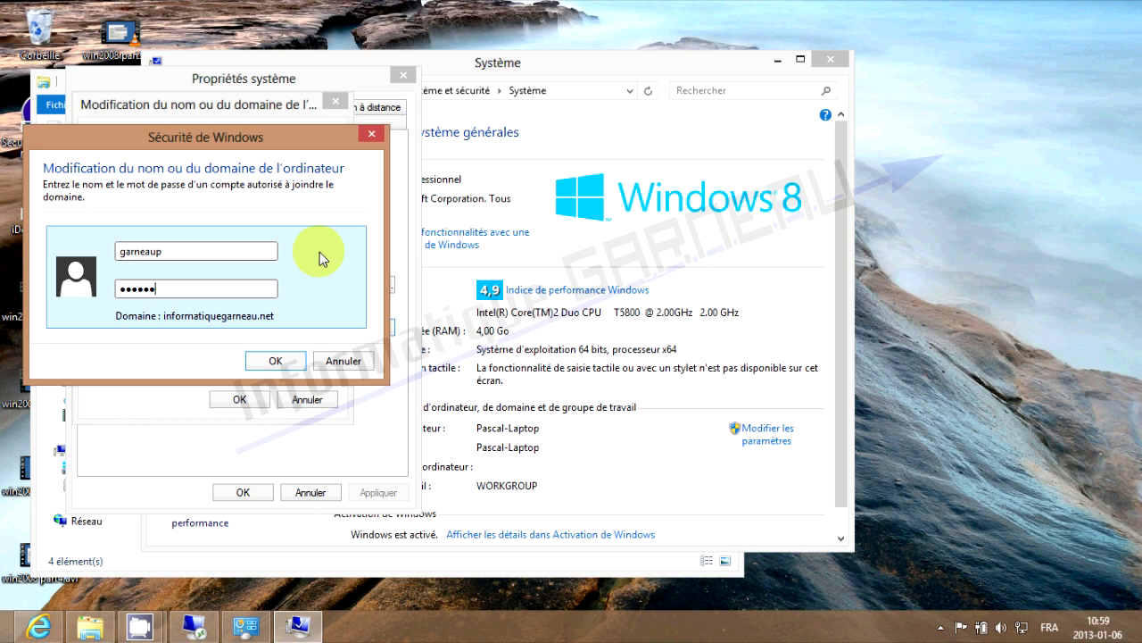
type("**")
key("Return")
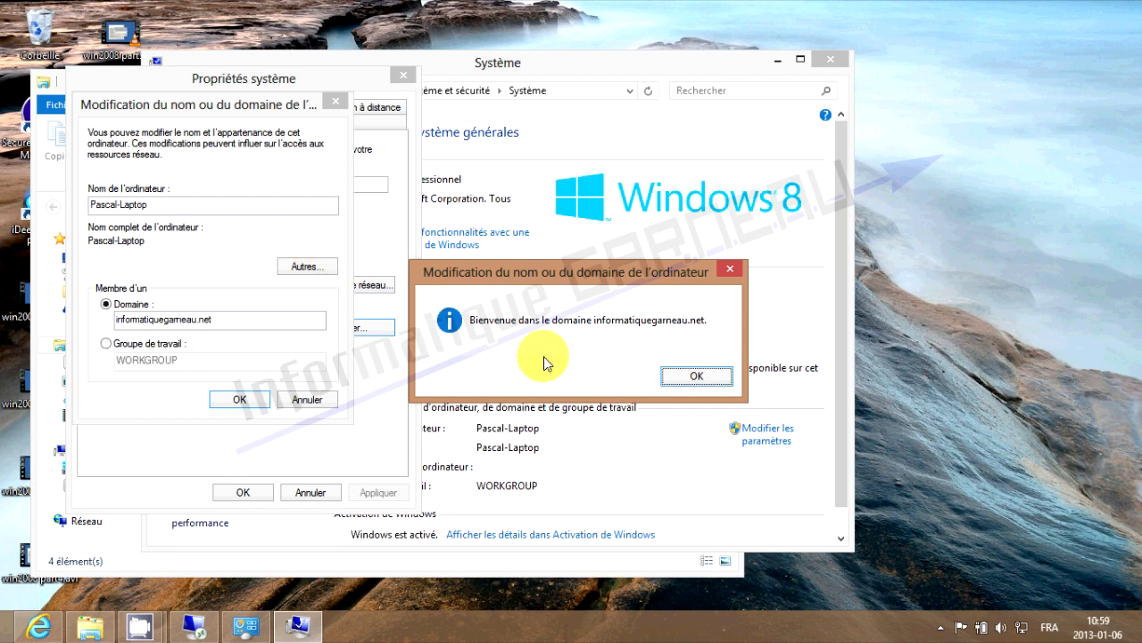
left_click(696, 378)
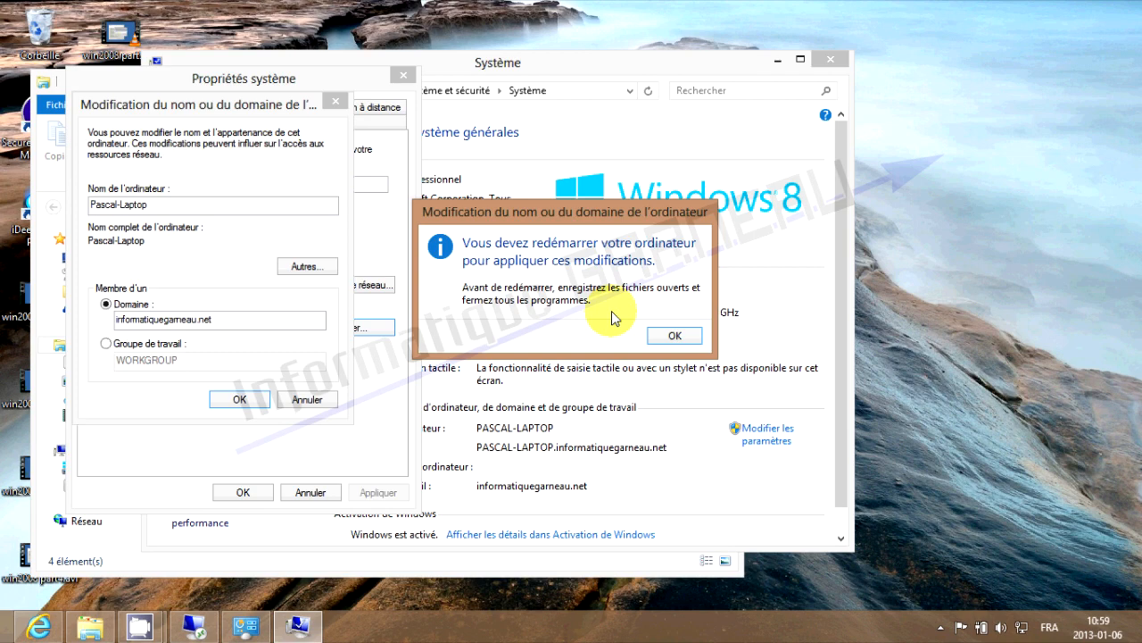
left_click(674, 340)
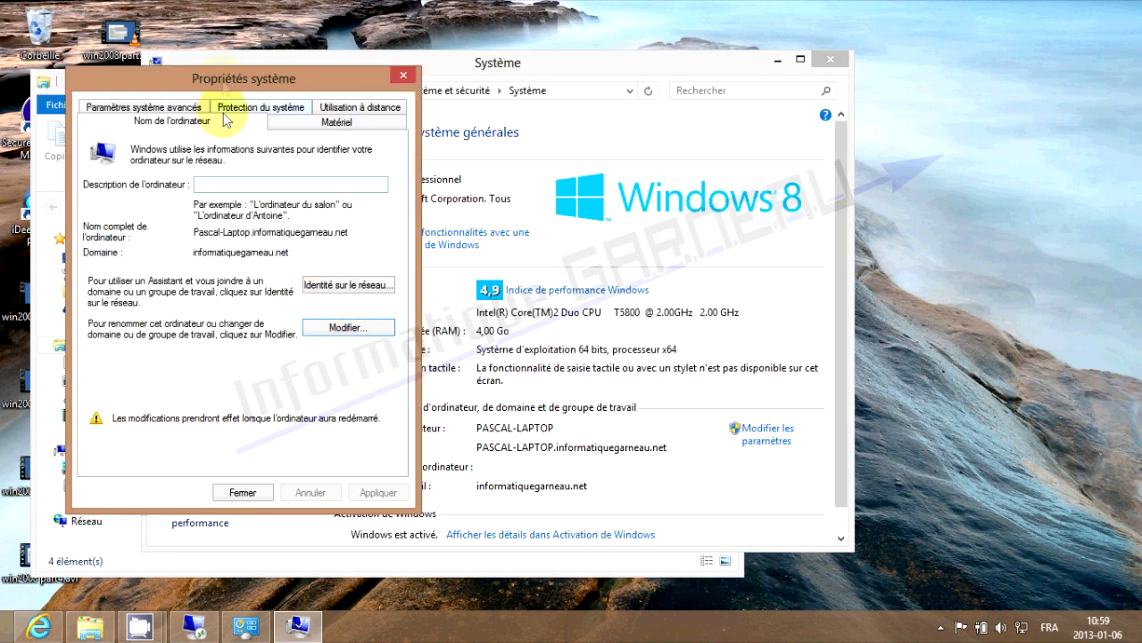
Close the system information and libraries windows
left_click_drag(235, 25, 531, 107)
left_click(829, 59)
left_click(719, 78)
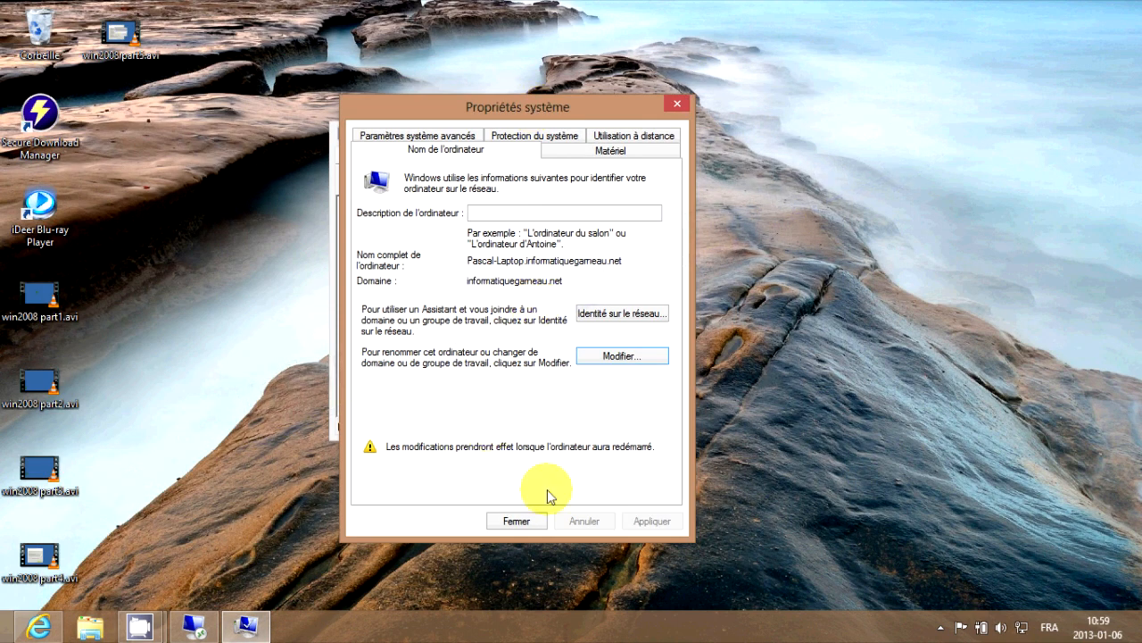